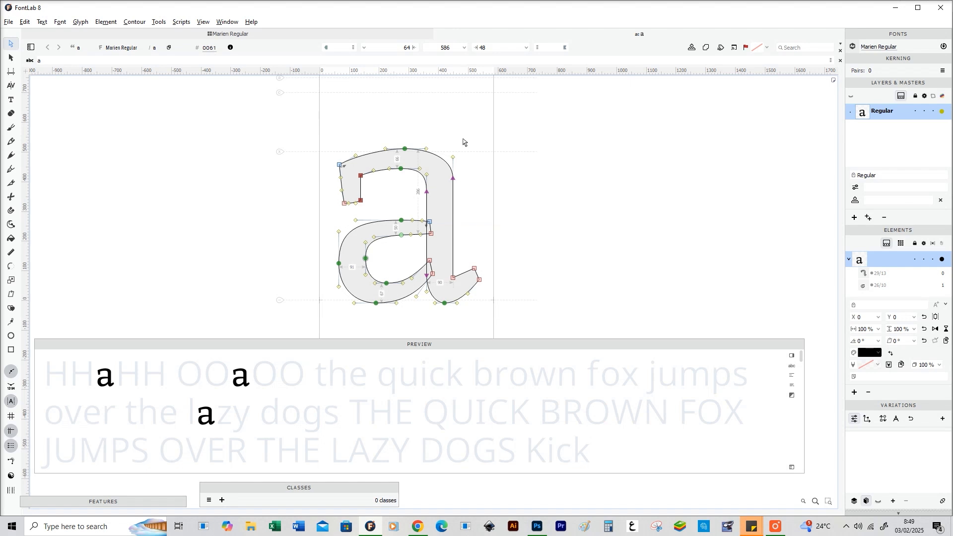
pyautogui.moveTo(478, 183); pyautogui.dragTo(472, 164)
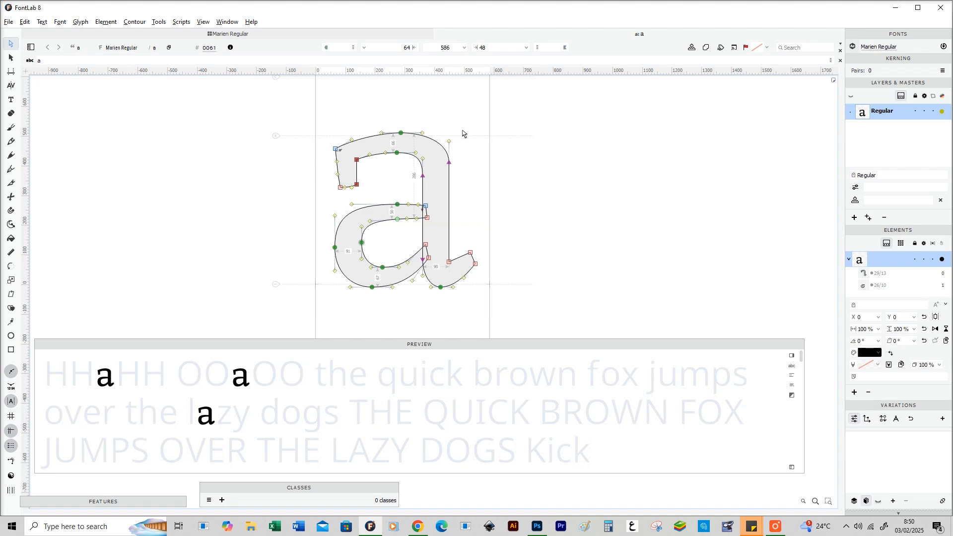
pyautogui.scroll(-1, 470, 176)
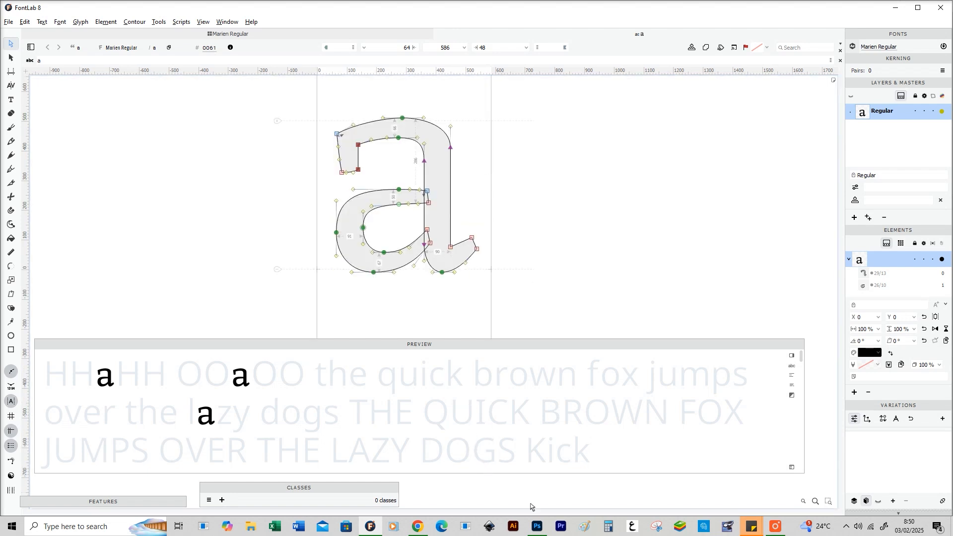
# Step: Switch to Photoshop and examine the stroke-direction sketches of the o, the plain h and the serif h at 50% zoom
pyautogui.click(537, 530)
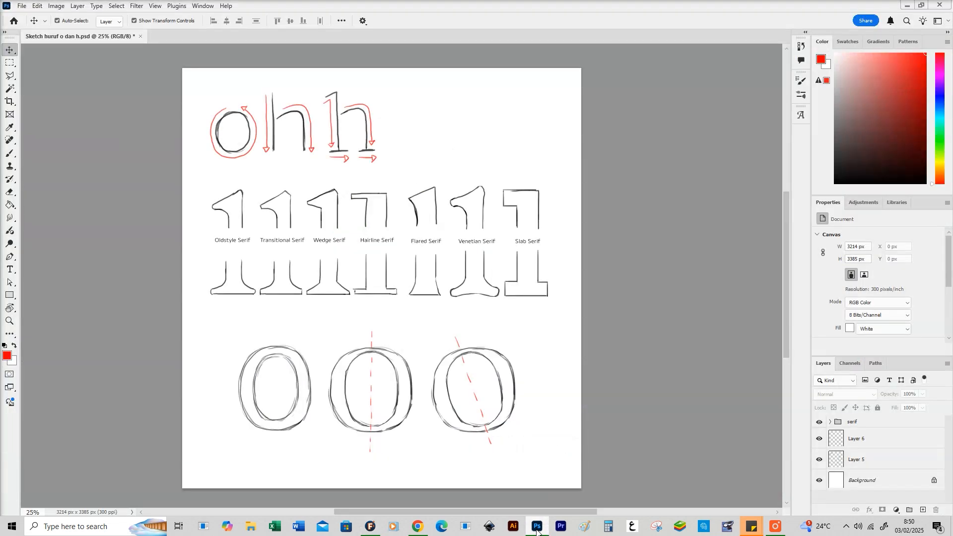
pyautogui.hscroll(-1, 627, 240)
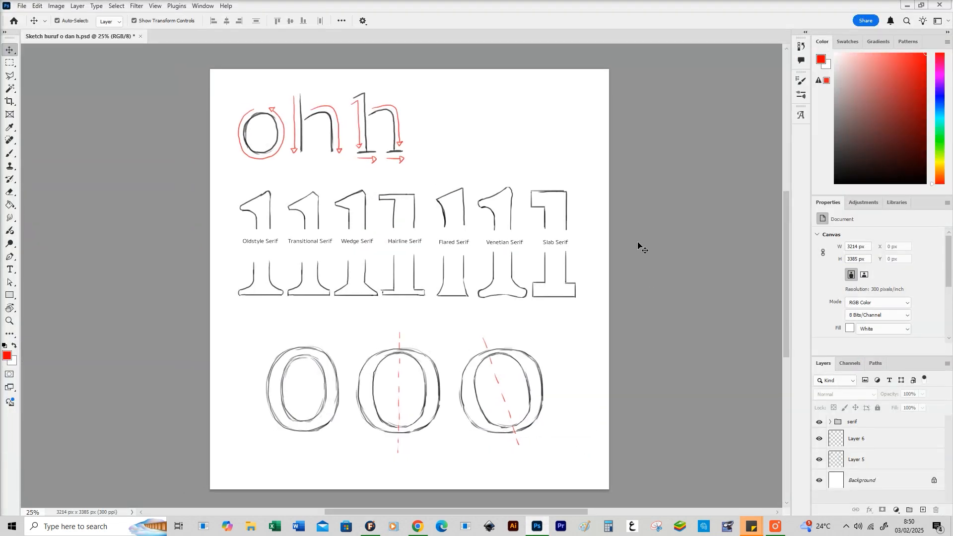
pyautogui.hotkey('ctrl', '+')
pyautogui.hotkey('ctrl', '+')
pyautogui.moveTo(458, 105); pyautogui.dragTo(482, 340)
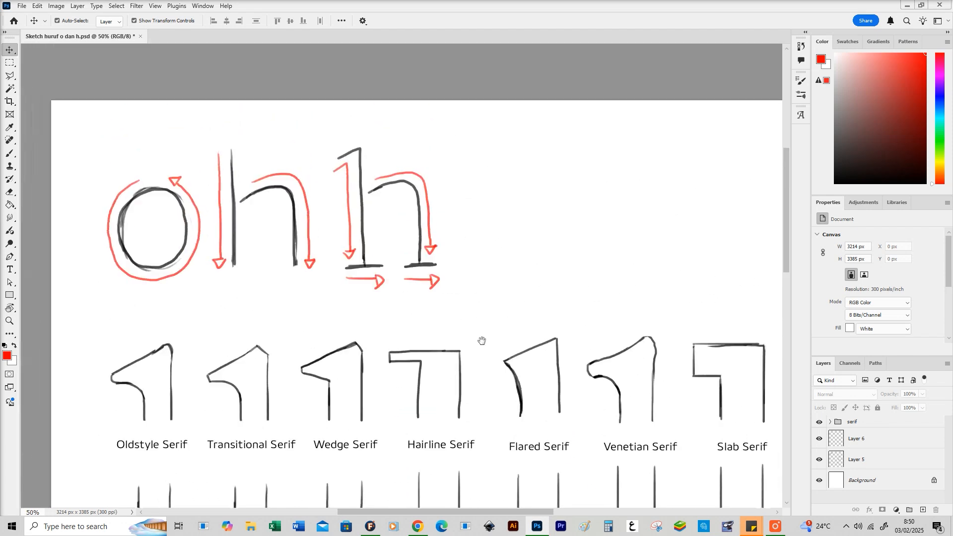
pyautogui.moveTo(501, 244); pyautogui.dragTo(545, 246)
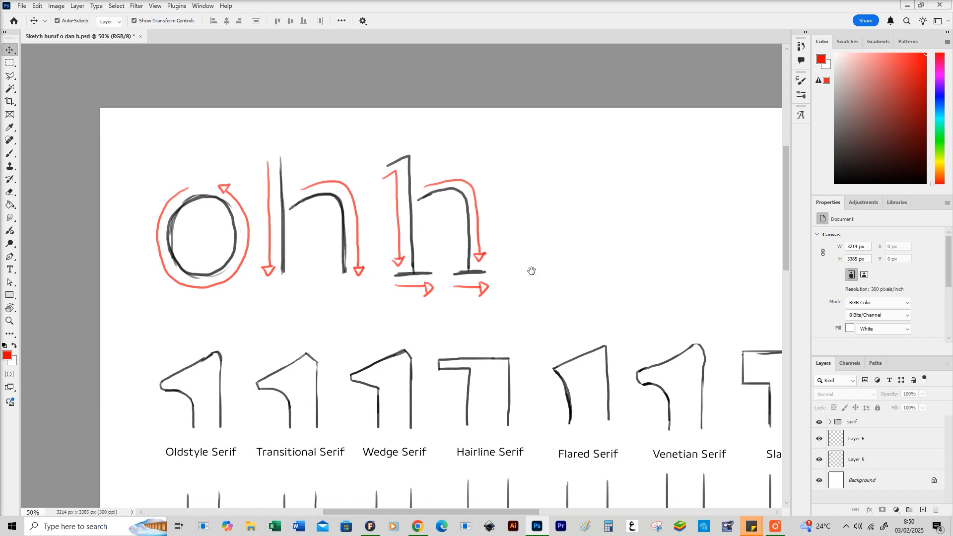
pyautogui.moveTo(529, 270); pyautogui.dragTo(557, 257)
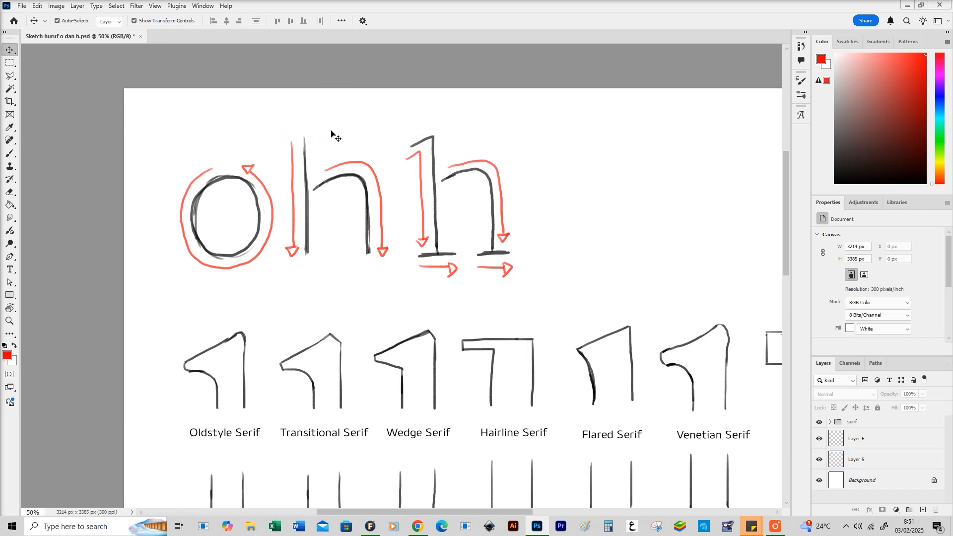
pyautogui.scroll(-1, 328, 183)
pyautogui.hscroll(1, 328, 183)
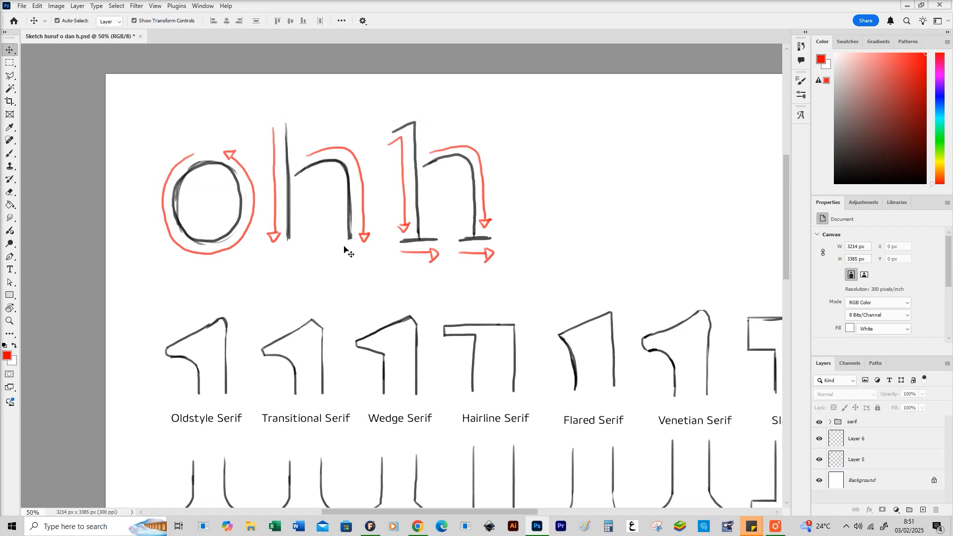
pyautogui.moveTo(415, 178); pyautogui.dragTo(366, 170)
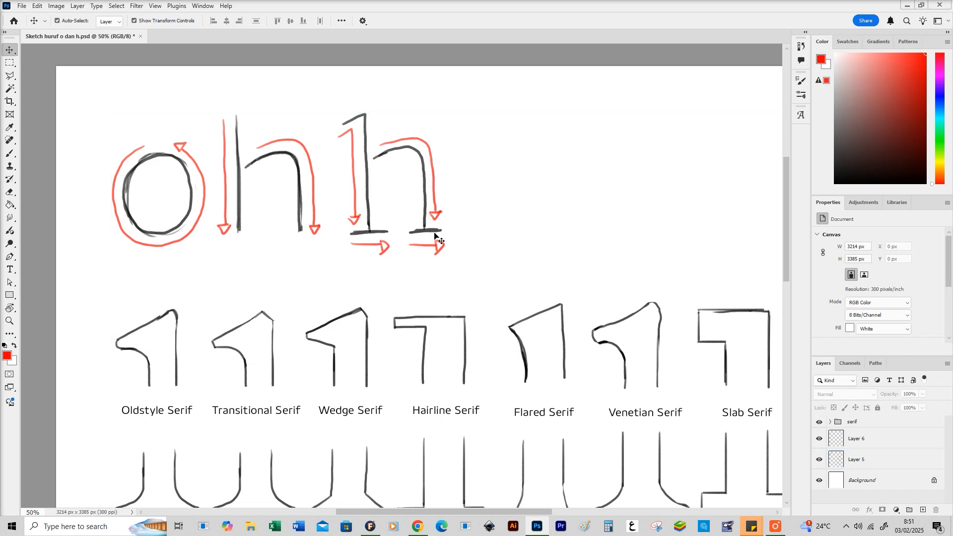
pyautogui.moveTo(499, 234); pyautogui.dragTo(488, 221)
pyautogui.scroll(1, 494, 75)
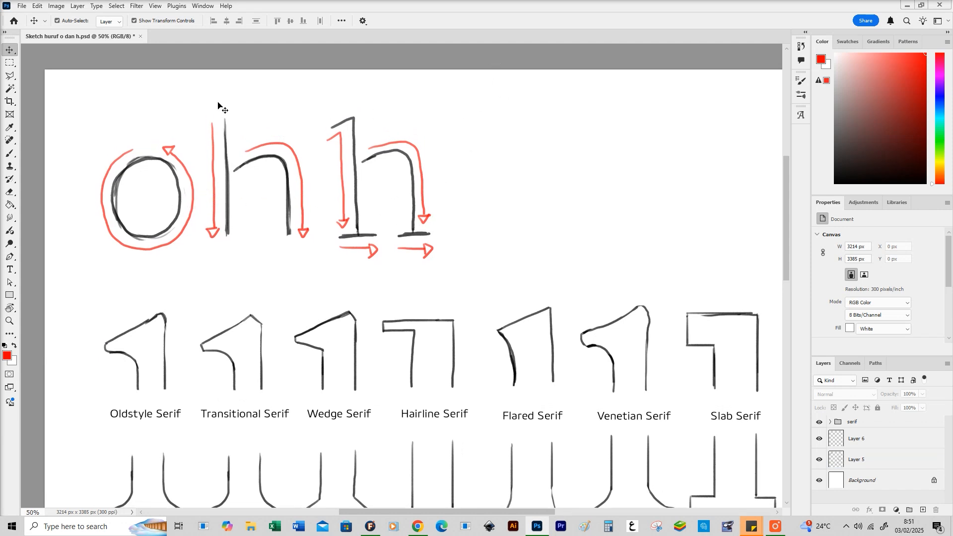
# Step: Examine the row of serif type sketches and compare them with the upper serif of the second h
pyautogui.moveTo(557, 253); pyautogui.dragTo(545, 221)
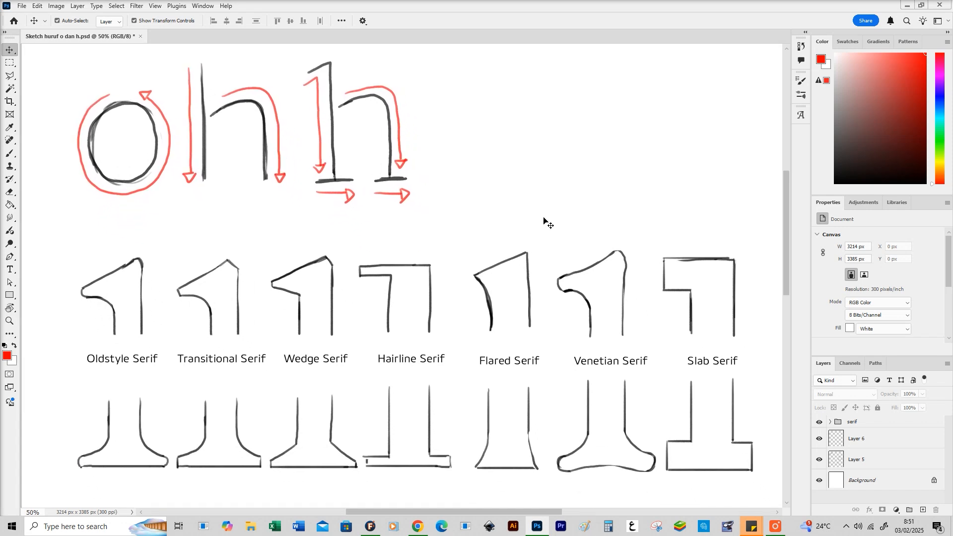
pyautogui.moveTo(589, 248); pyautogui.dragTo(565, 222)
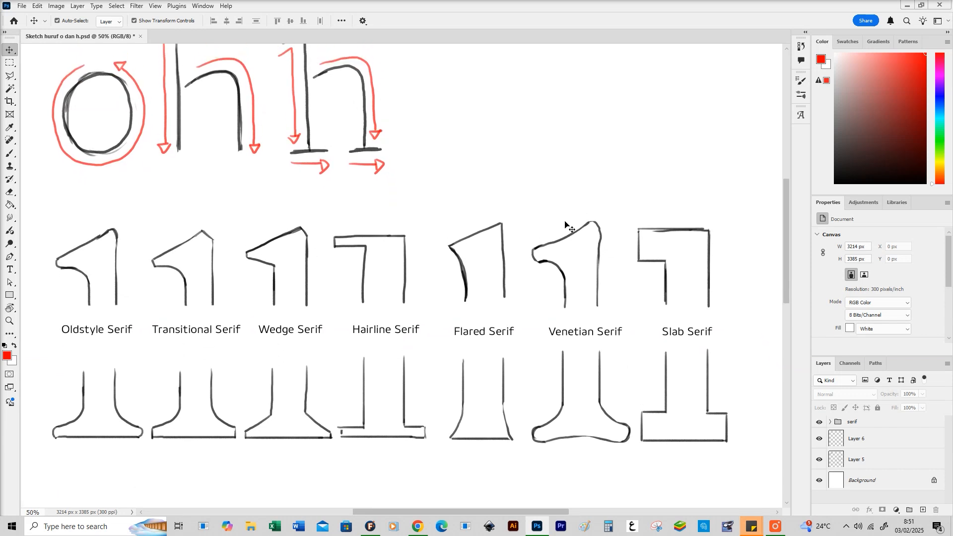
pyautogui.scroll(2, 570, 194)
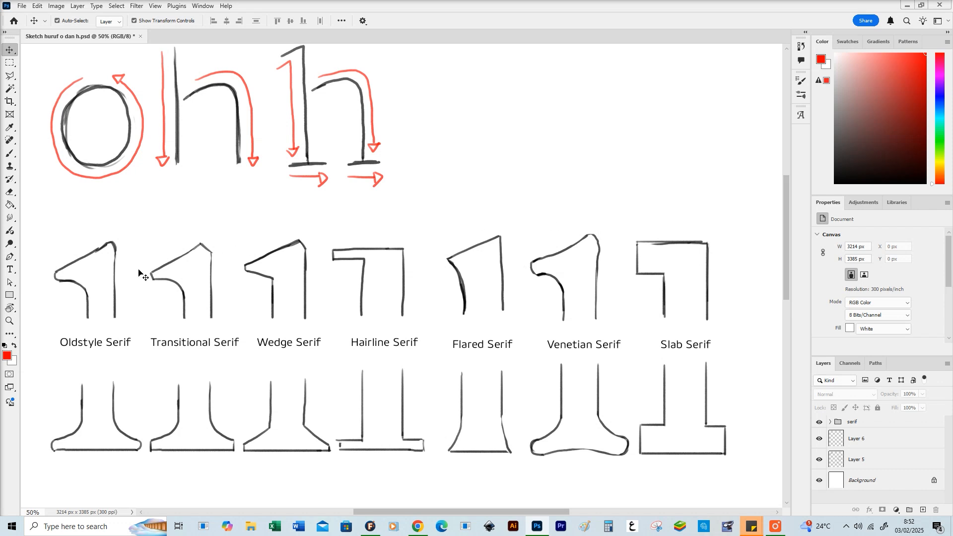
pyautogui.moveTo(121, 314); pyautogui.dragTo(172, 296)
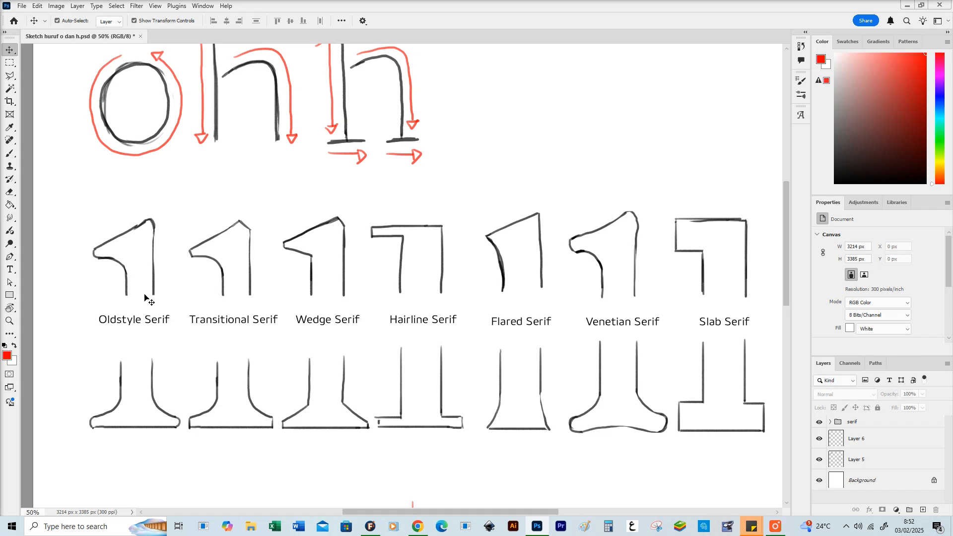
pyautogui.scroll(1, 187, 193)
pyautogui.scroll(2, 187, 192)
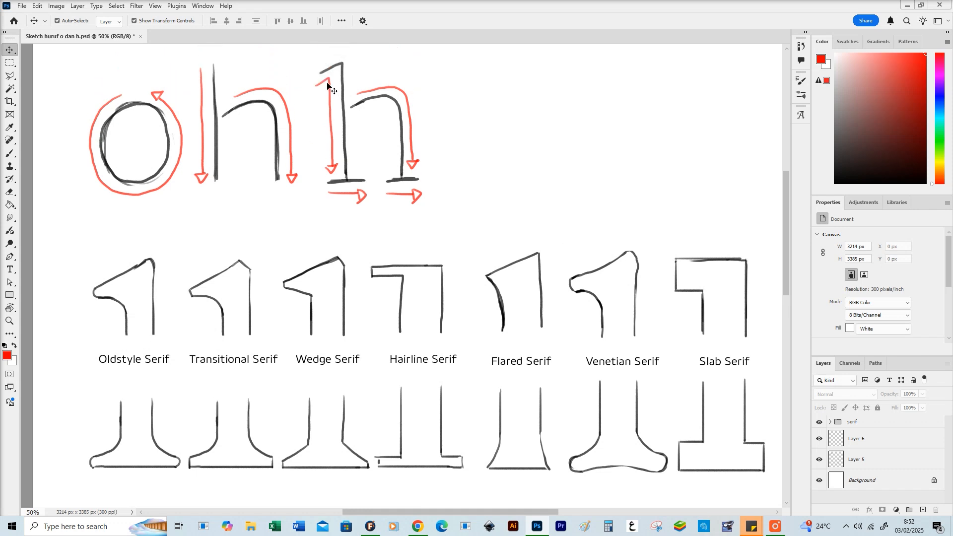
pyautogui.click(328, 79)
pyautogui.click(325, 79)
pyautogui.click(341, 70)
pyautogui.click(339, 87)
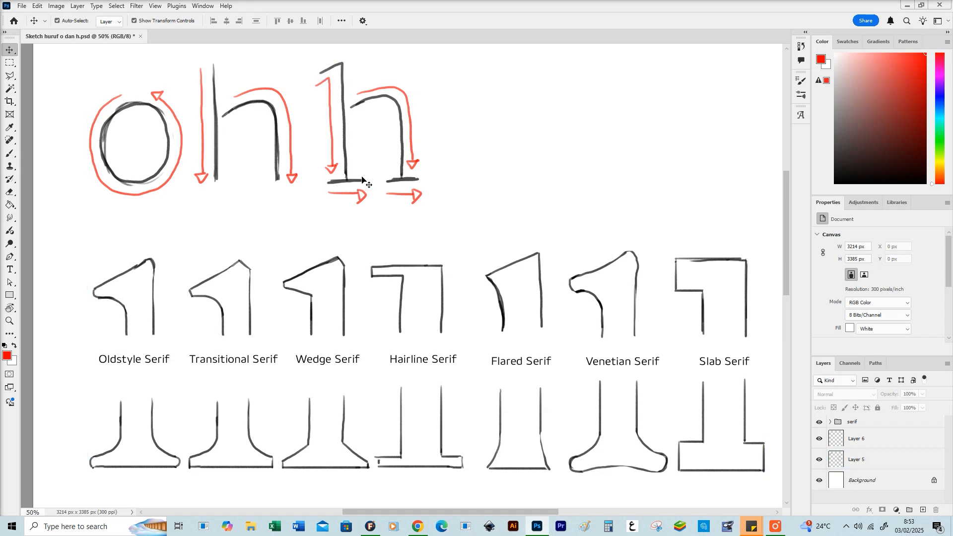
# Step: Examine the top and foot shapes of the Oldystyle and Transitional Serif sketches
pyautogui.scroll(-1, 171, 271)
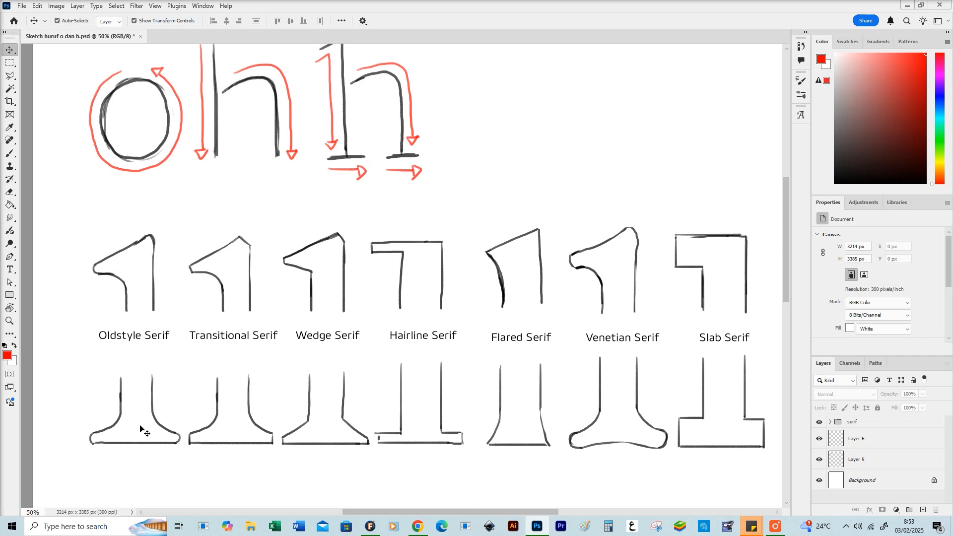
pyautogui.click(93, 433)
pyautogui.click(116, 439)
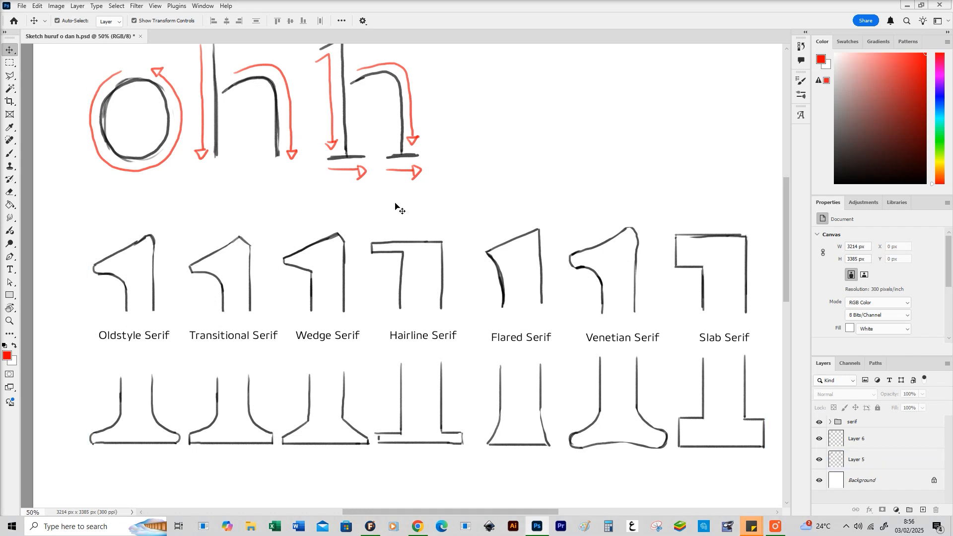
pyautogui.scroll(-1, 219, 262)
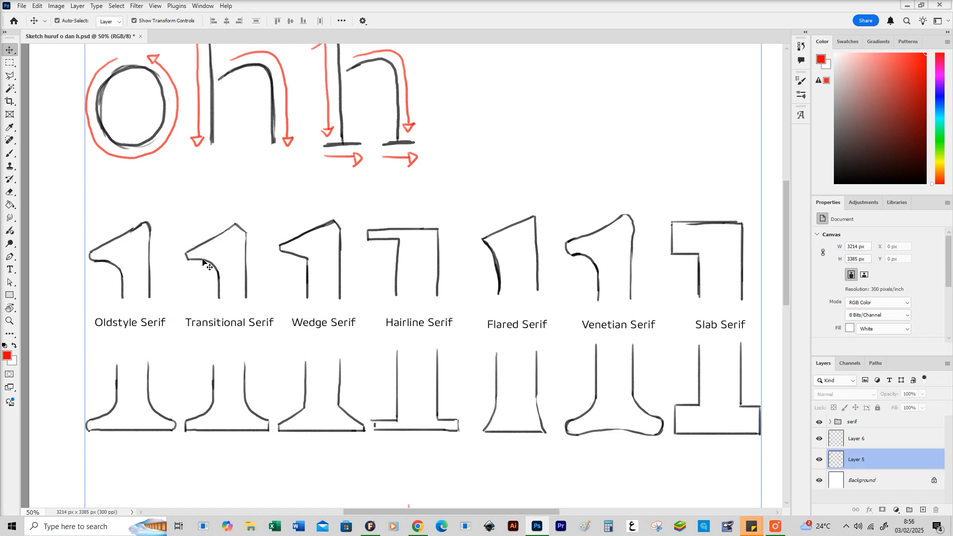
pyautogui.click(211, 407)
pyautogui.click(275, 346)
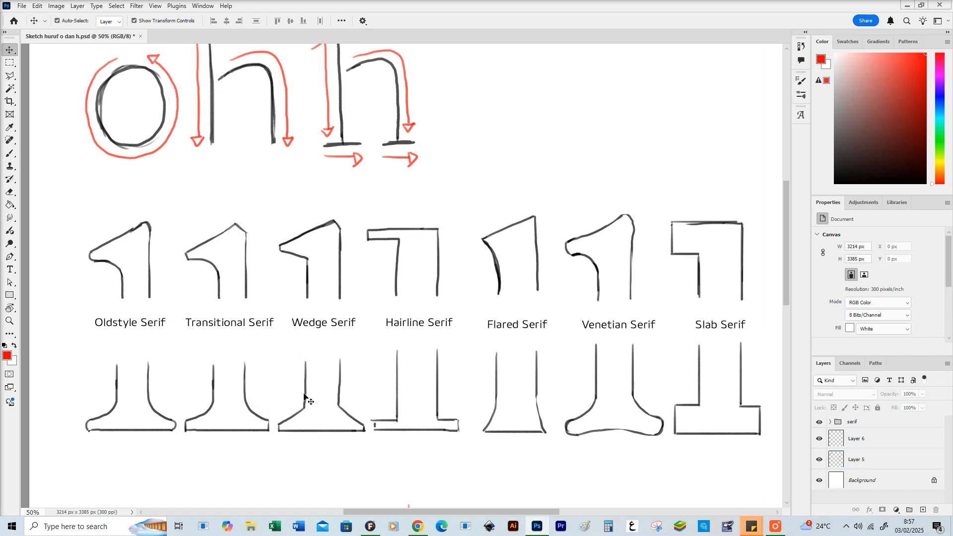
# Step: Examine the corners and tip of the upper Wedge Serif sketch
pyautogui.click(297, 260)
pyautogui.click(300, 258)
pyautogui.click(301, 258)
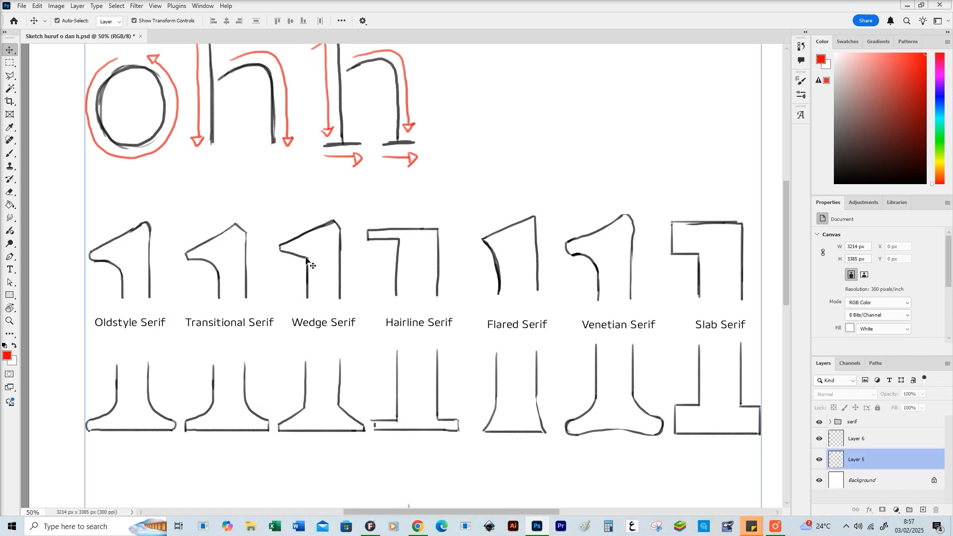
pyautogui.click(280, 252)
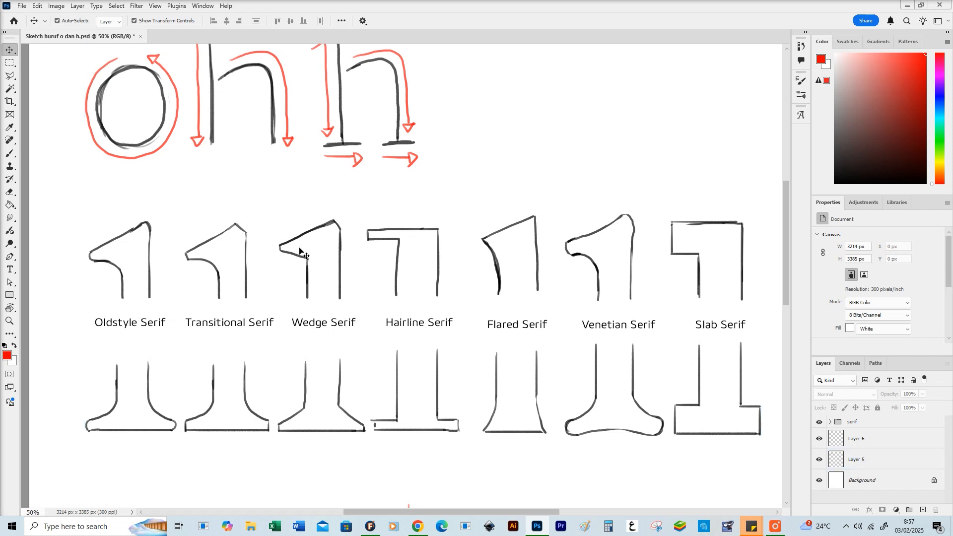
pyautogui.click(281, 252)
pyautogui.click(282, 252)
pyautogui.click(281, 247)
pyautogui.click(280, 246)
pyautogui.click(281, 246)
pyautogui.click(281, 247)
# Step: Examine the Flared, Venetian and Slab Serif sketches, including the curved top and foot of the Venetian Serif
pyautogui.click(498, 274)
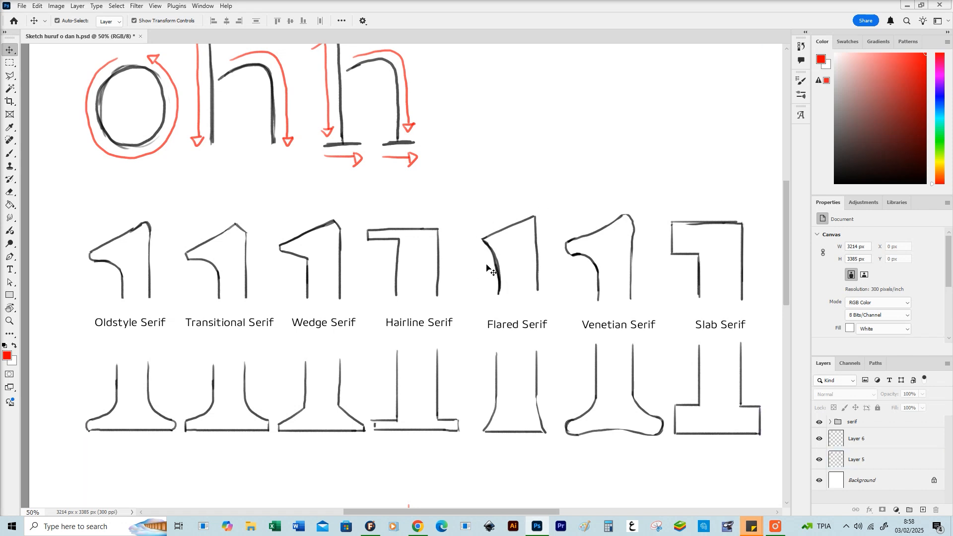
pyautogui.click(603, 282)
pyautogui.click(605, 282)
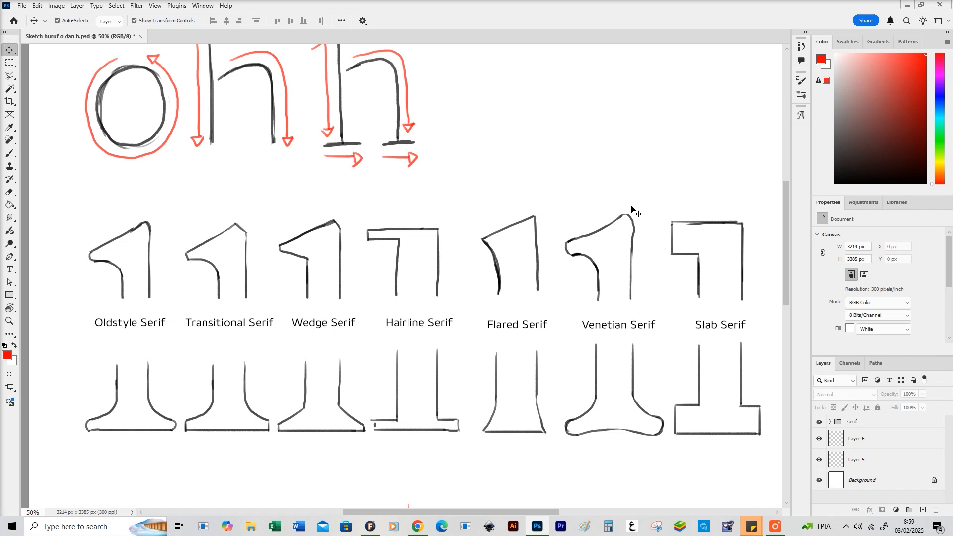
pyautogui.click(620, 219)
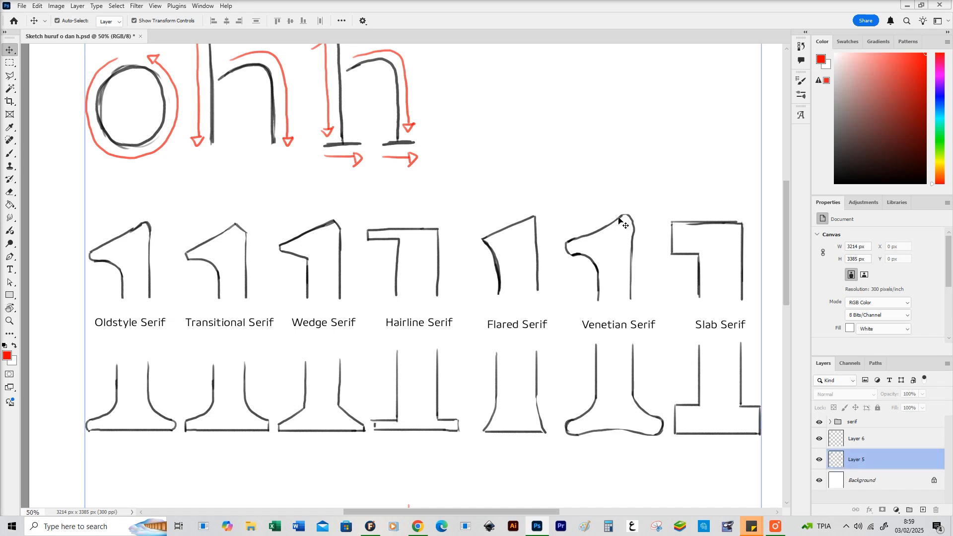
pyautogui.click(601, 240)
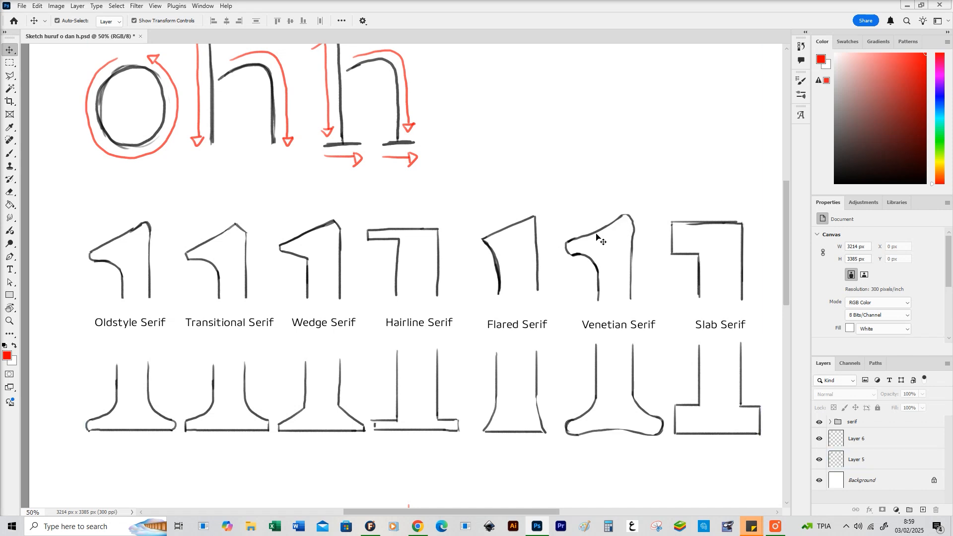
pyautogui.click(622, 223)
pyautogui.click(581, 241)
pyautogui.click(607, 230)
pyautogui.click(619, 216)
pyautogui.click(580, 239)
pyautogui.click(607, 402)
pyautogui.click(586, 436)
pyautogui.hscroll(1, 636, 200)
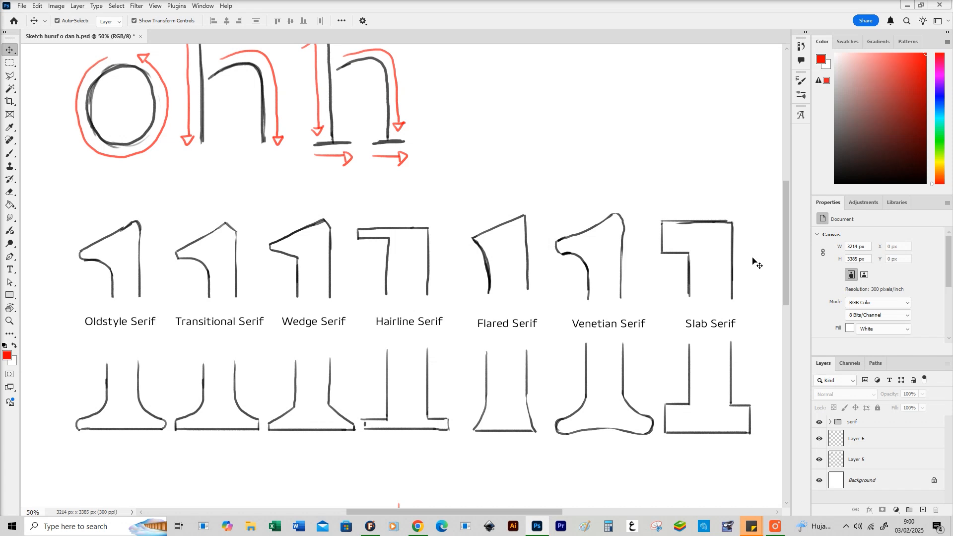
pyautogui.scroll(-1, 744, 283)
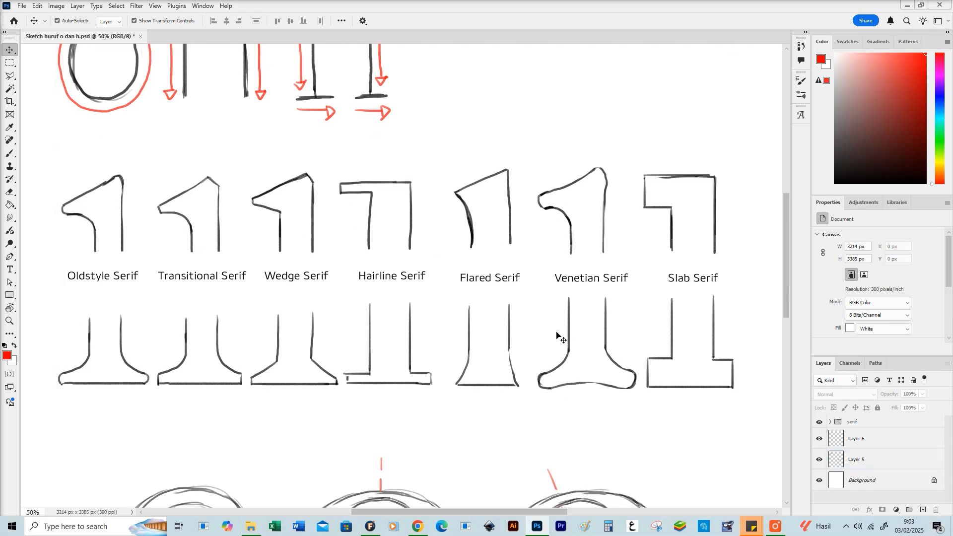
# Step: Examine the stroke thickness at the upper and lower ends of the middle O with the vertical dashed axis
pyautogui.moveTo(554, 297); pyautogui.dragTo(518, 135)
pyautogui.moveTo(471, 371)
pyautogui.mouseDown()
pyautogui.moveTo(466, 344)
pyautogui.moveTo(490, 256)
pyautogui.moveTo(474, 258)
pyautogui.mouseUp()
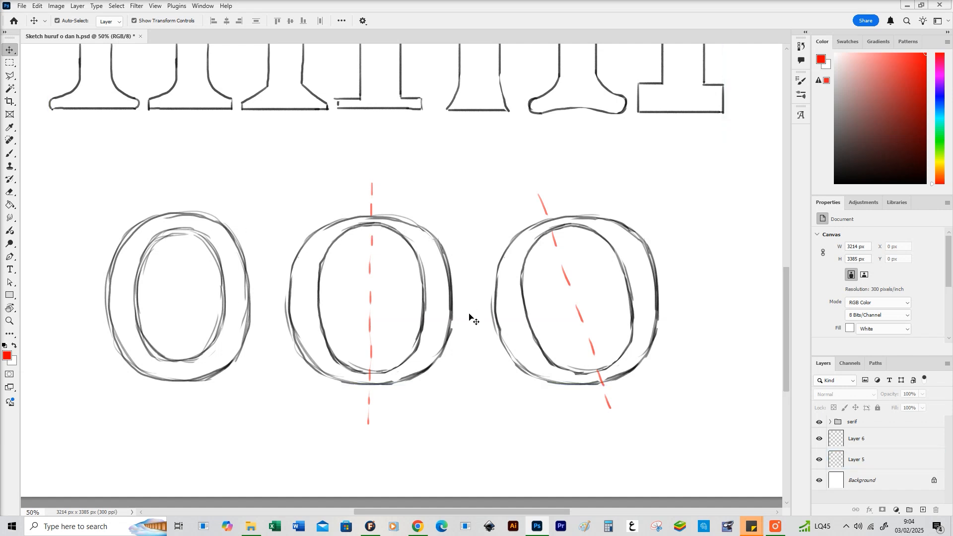
pyautogui.click(373, 226)
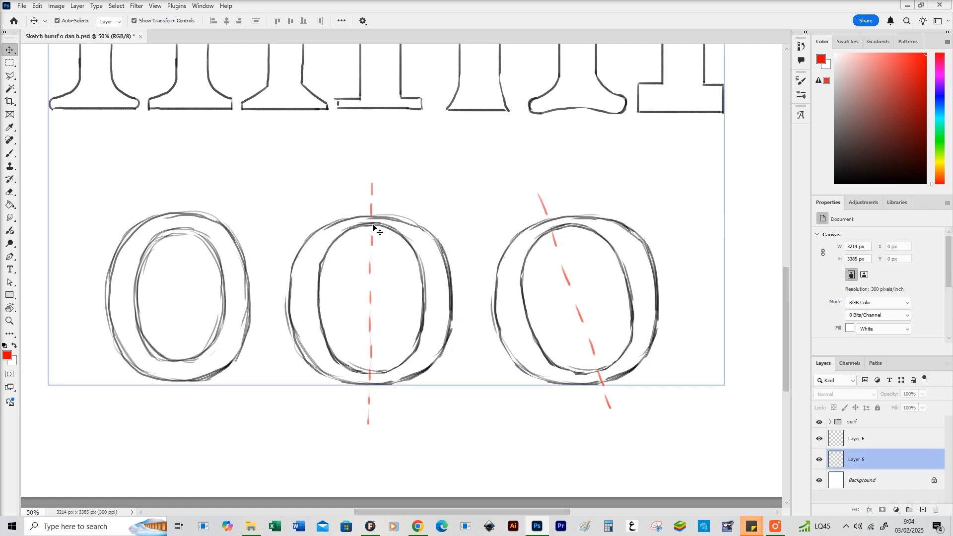
pyautogui.click(372, 223)
pyautogui.click(373, 225)
pyautogui.click(370, 217)
pyautogui.click(368, 229)
pyautogui.click(373, 225)
pyautogui.click(374, 222)
pyautogui.click(365, 215)
pyautogui.click(368, 228)
pyautogui.click(367, 228)
pyautogui.click(367, 228)
pyautogui.click(364, 366)
pyautogui.click(373, 390)
pyautogui.click(379, 370)
pyautogui.click(377, 383)
pyautogui.click(378, 383)
pyautogui.click(366, 224)
pyautogui.click(365, 219)
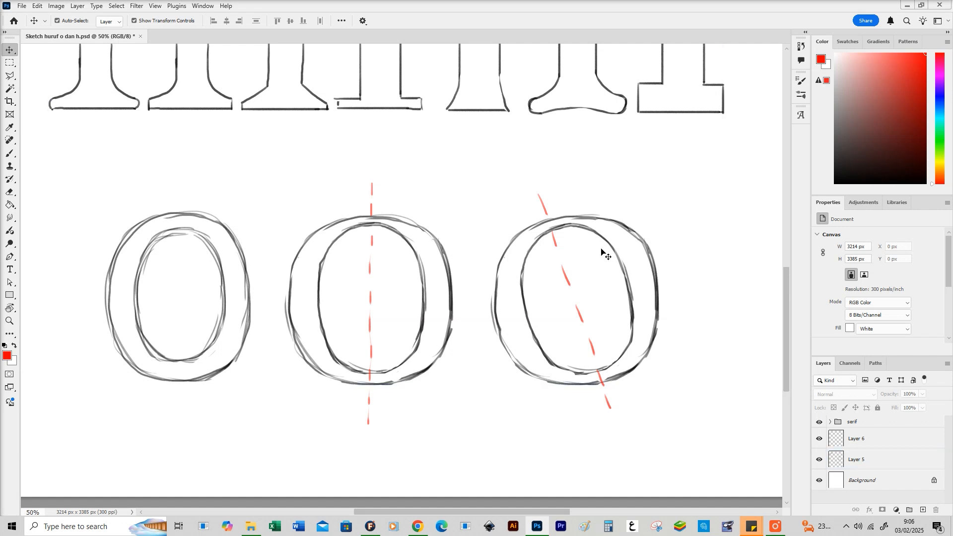
# Step: Compare the stroke thickness of the O with the slanted axis to that of the O with the vertical axis
pyautogui.click(550, 231)
pyautogui.click(527, 241)
pyautogui.click(554, 222)
pyautogui.click(316, 229)
pyautogui.click(366, 221)
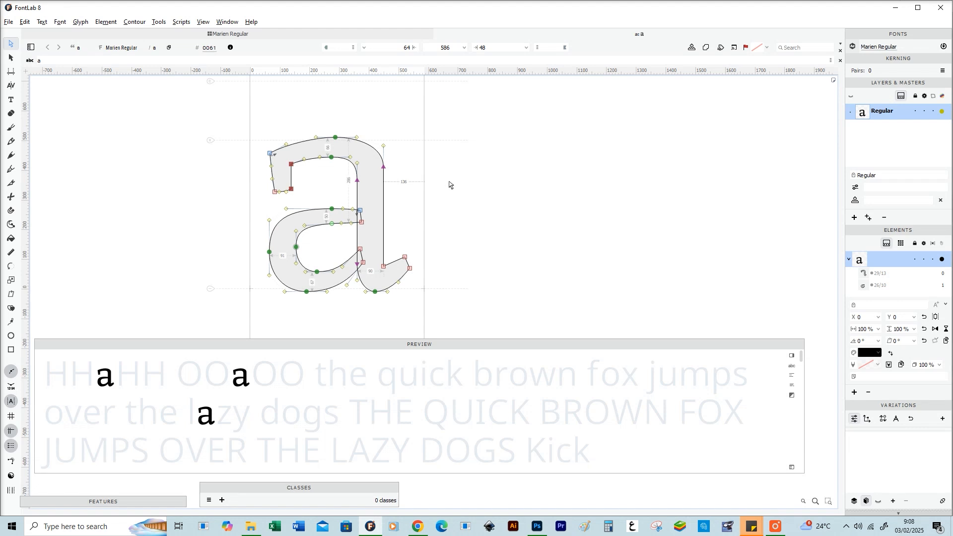
# Step: Place the text cursor after the letter a in the glyph window with the Text tool
pyautogui.press('space')
pyautogui.moveTo(379, 124); pyautogui.dragTo(373, 111)
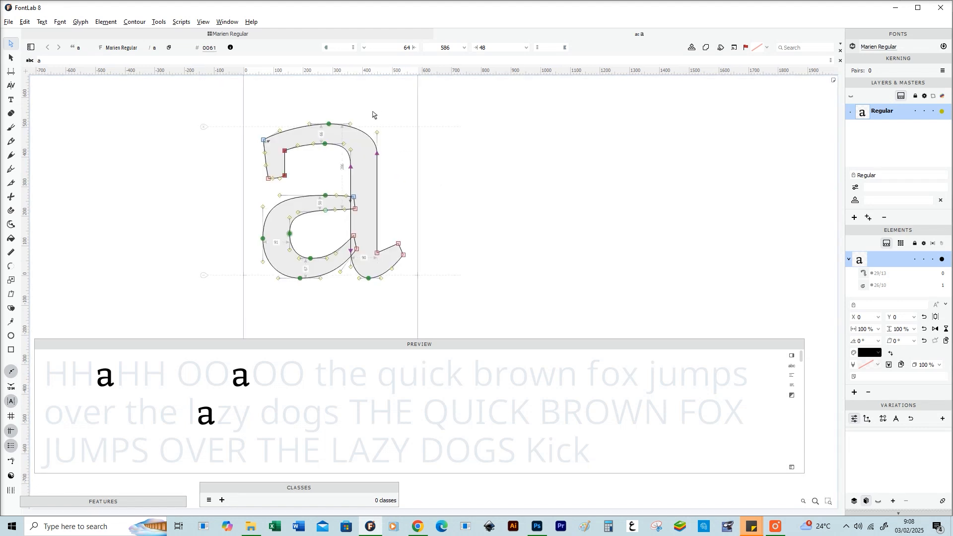
pyautogui.press('t')
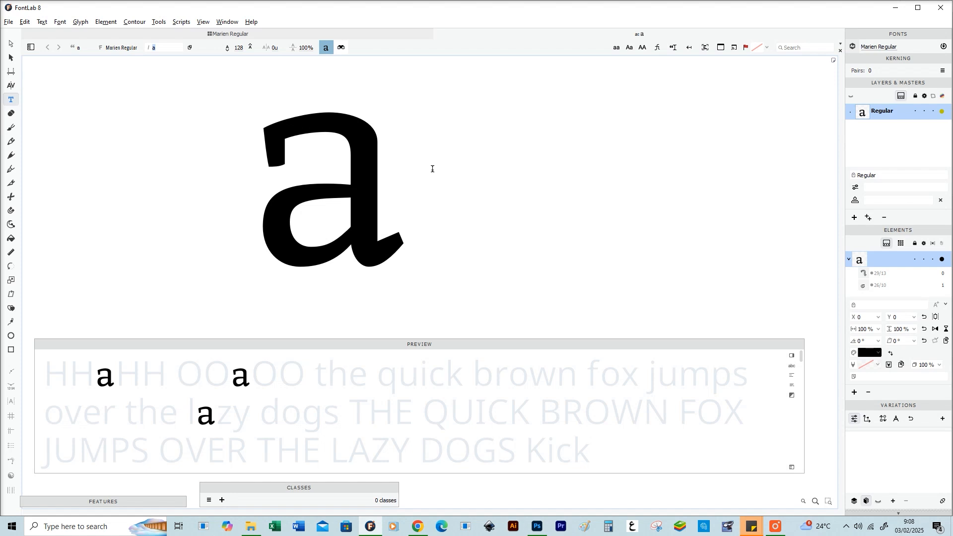
pyautogui.click(432, 169)
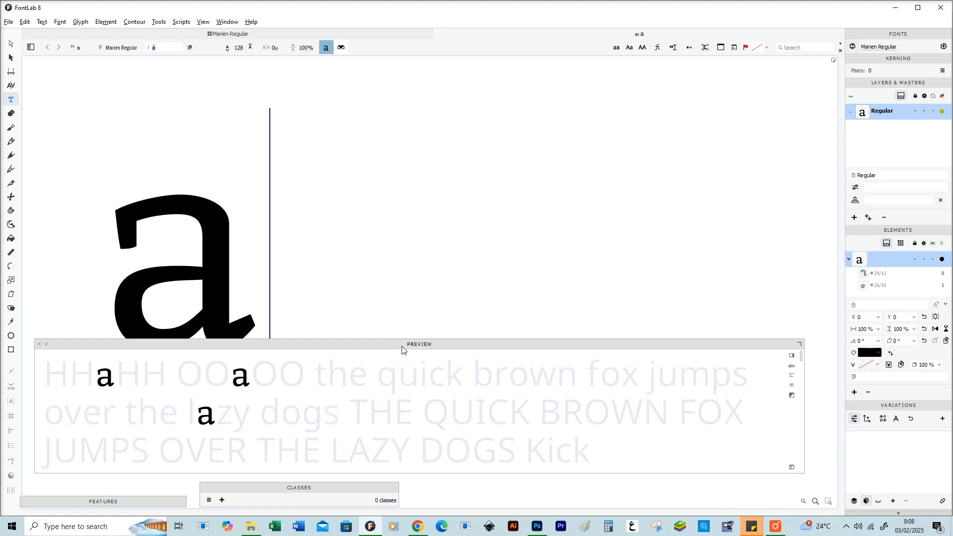
# Step: Add the letters o and h after the a in the glyph window, moving the preview clear of the text
pyautogui.moveTo(402, 346); pyautogui.dragTo(404, 363)
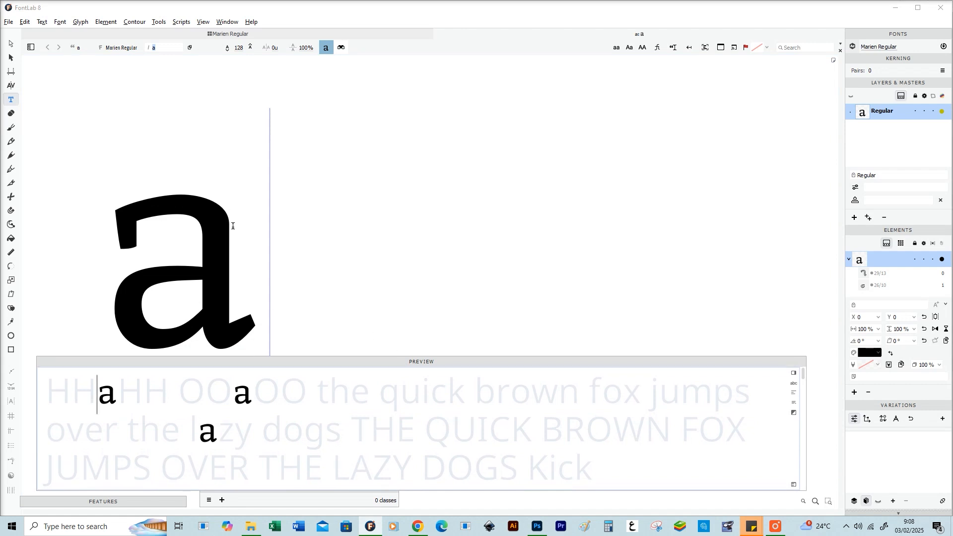
pyautogui.write('o')
pyautogui.press('BackSpace')
pyautogui.write('o')
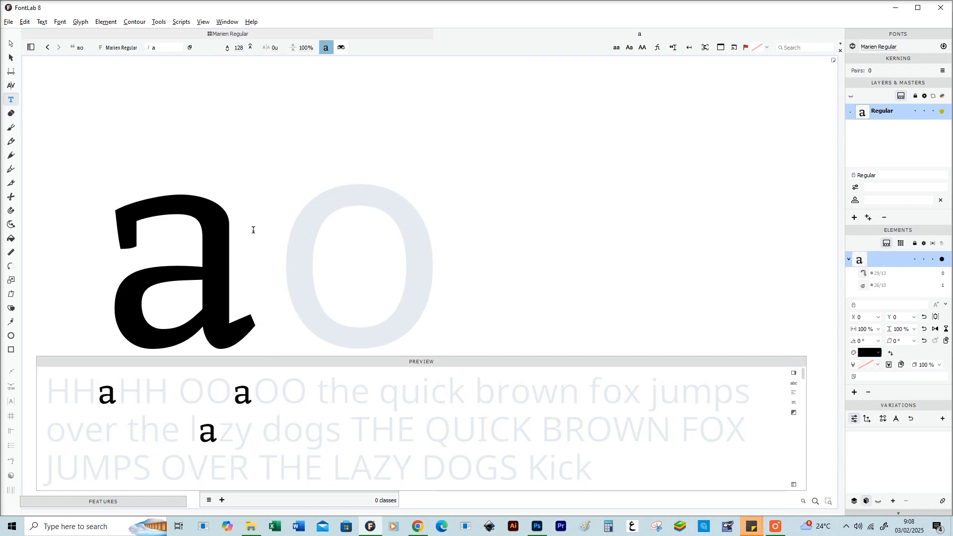
pyautogui.write('h')
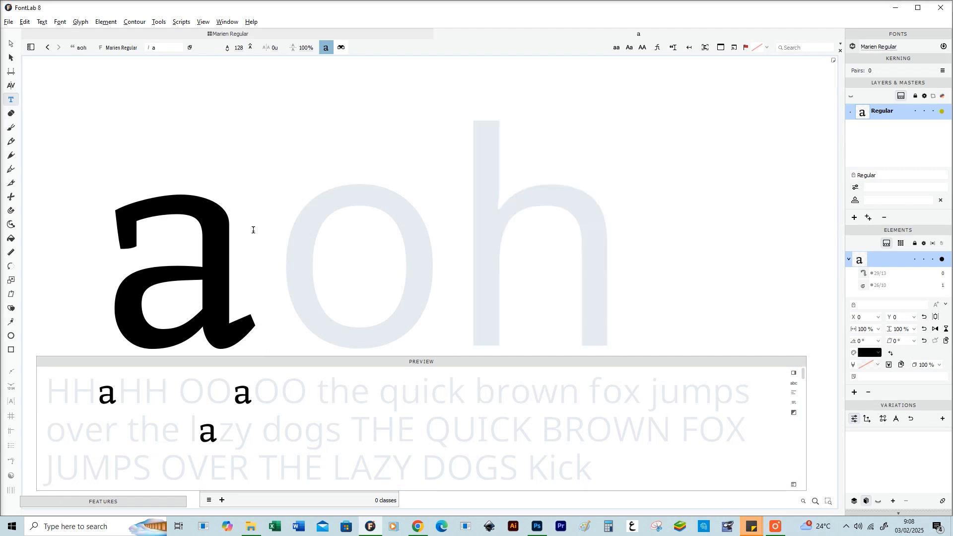
# Step: Switch to the Contour tool and open the glyph a for outline editing
pyautogui.click(12, 42)
pyautogui.moveTo(359, 276); pyautogui.dragTo(392, 227)
pyautogui.doubleClick(382, 223)
pyautogui.scroll(-2, 350, 214)
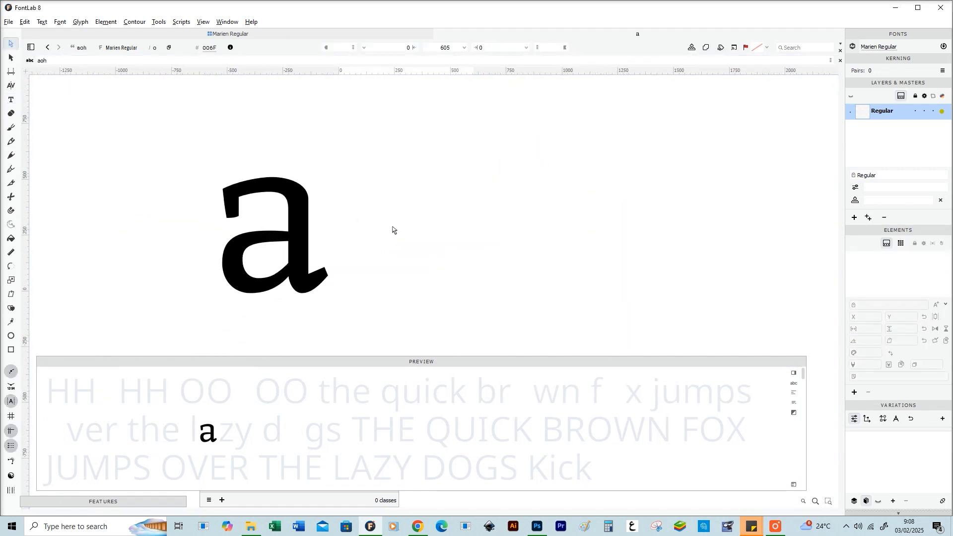
pyautogui.scroll(1, 393, 229)
pyautogui.doubleClick(262, 213)
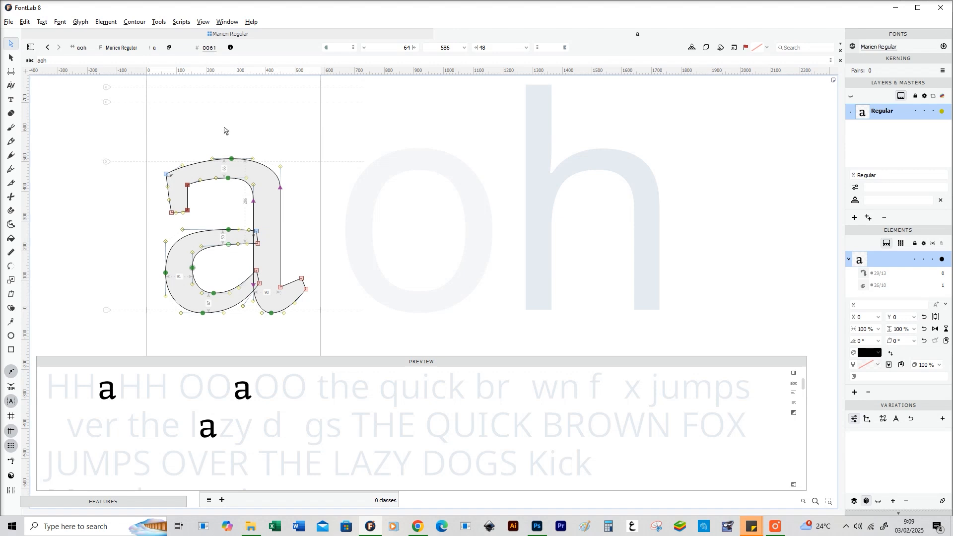
pyautogui.moveTo(372, 187); pyautogui.dragTo(383, 181)
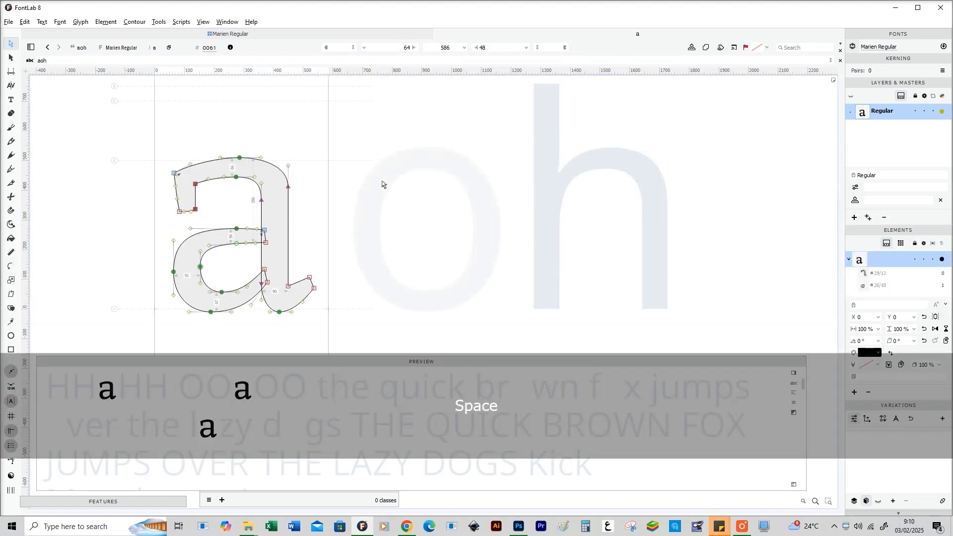
# Step: Open Font Info and examine the family dimensions, including units per em, ascender and descender, beside the a
pyautogui.hotkey('ctrl', 'alt', 'f')
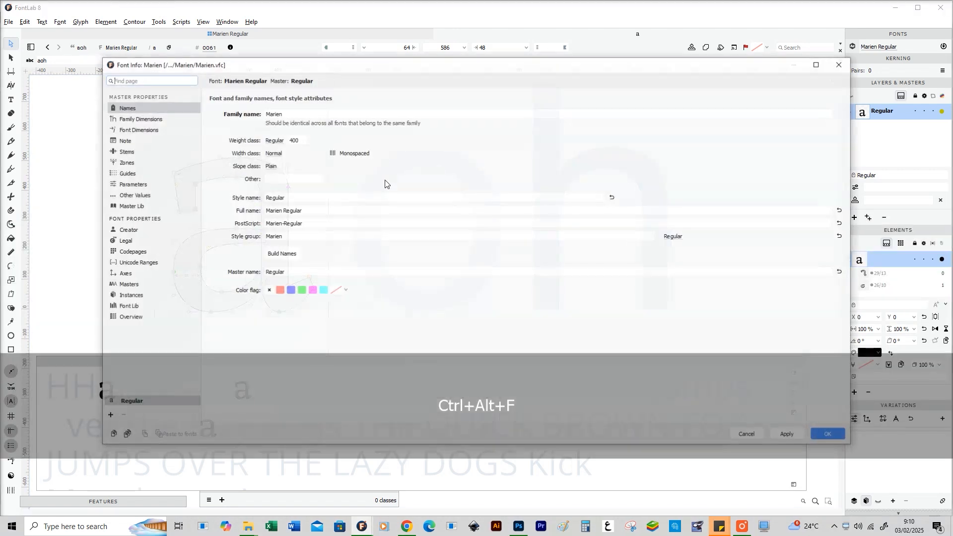
pyautogui.moveTo(364, 71); pyautogui.dragTo(374, 58)
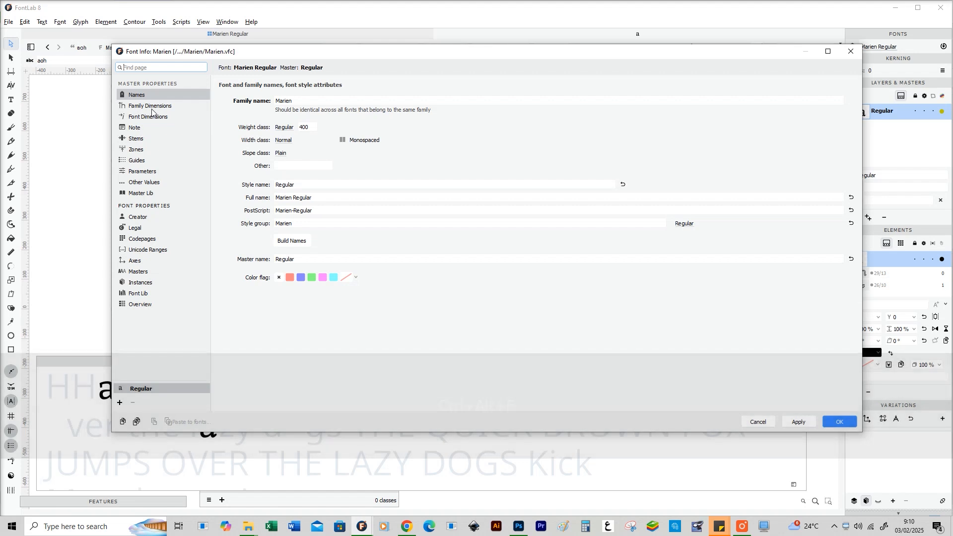
pyautogui.click(152, 110)
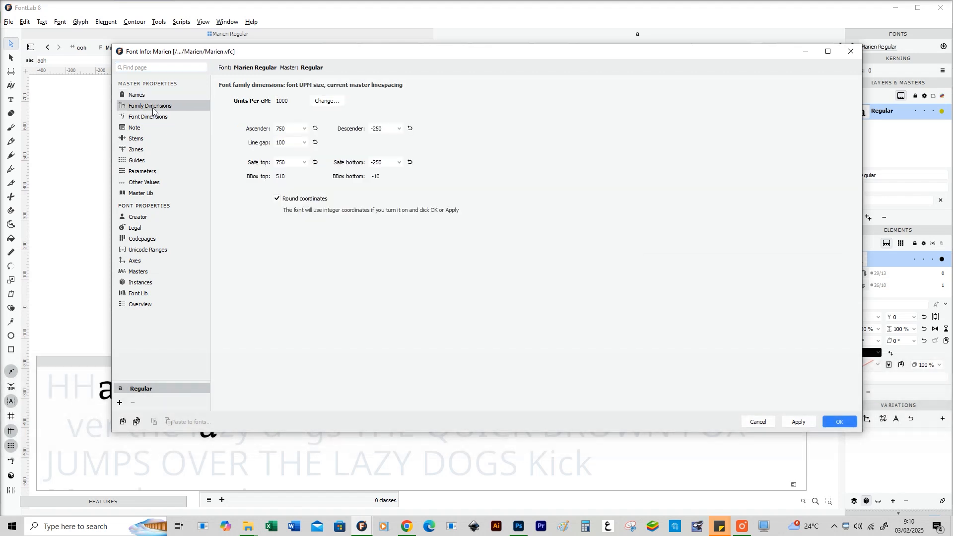
pyautogui.moveTo(285, 53); pyautogui.dragTo(490, 109)
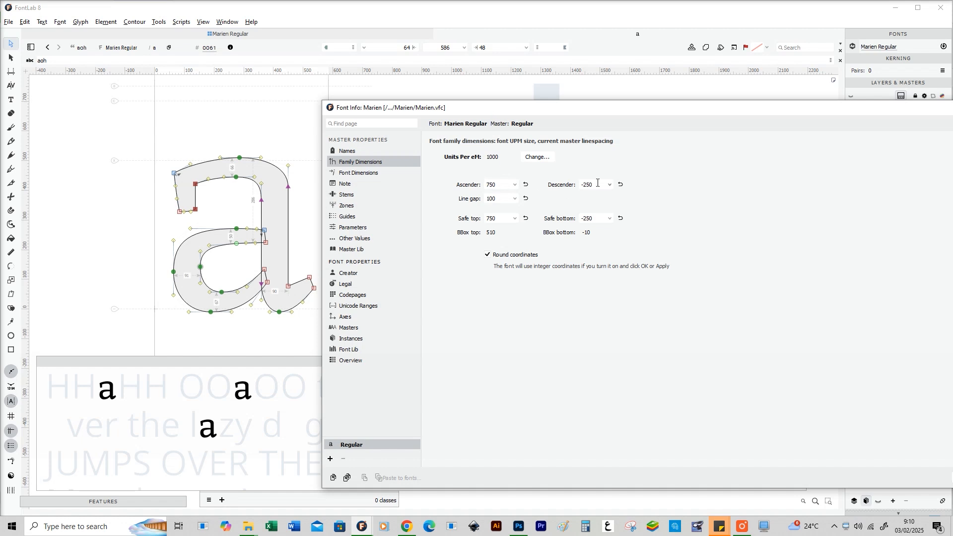
# Step: Examine the caps height and x height in the font dimensions, keeping the a outline in view
pyautogui.click(359, 173)
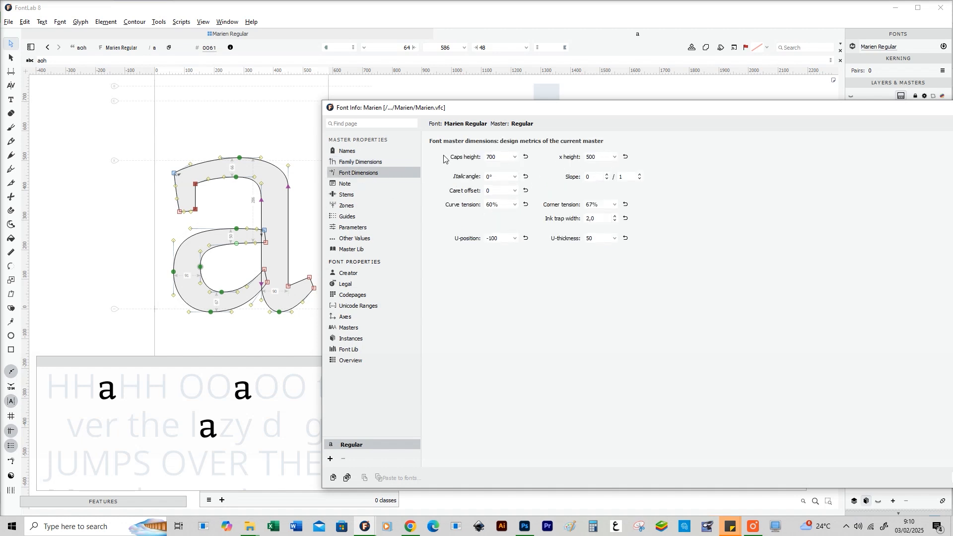
pyautogui.moveTo(538, 111); pyautogui.dragTo(501, 109)
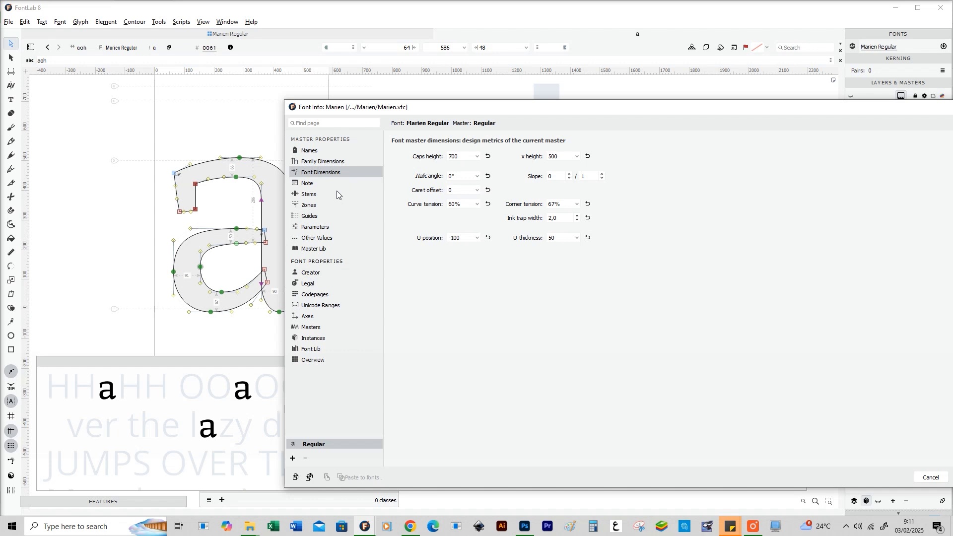
pyautogui.moveTo(426, 110); pyautogui.dragTo(439, 113)
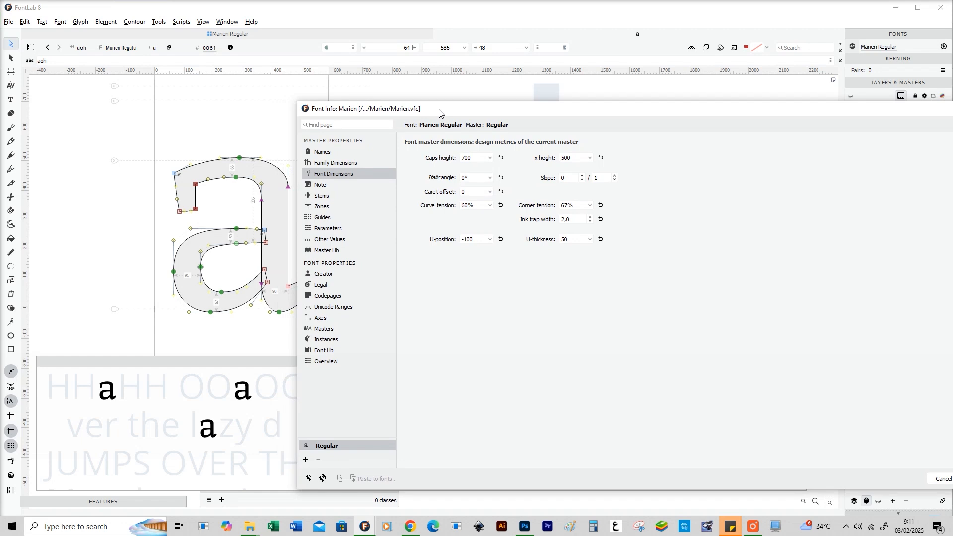
pyautogui.moveTo(439, 111); pyautogui.dragTo(430, 109)
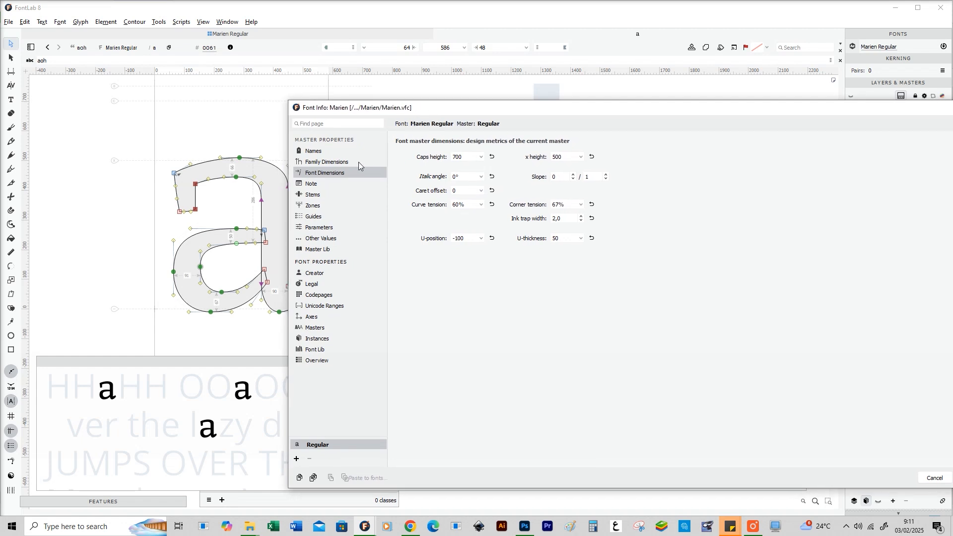
pyautogui.moveTo(602, 103); pyautogui.dragTo(548, 97)
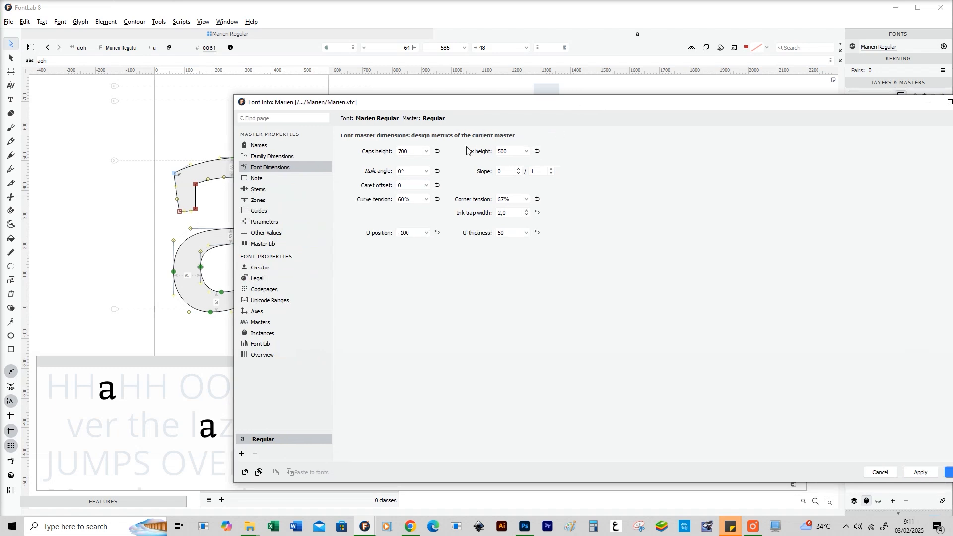
# Step: Compare the family dimensions with the font dimensions, ending on the ascender and descender settings
pyautogui.click(285, 157)
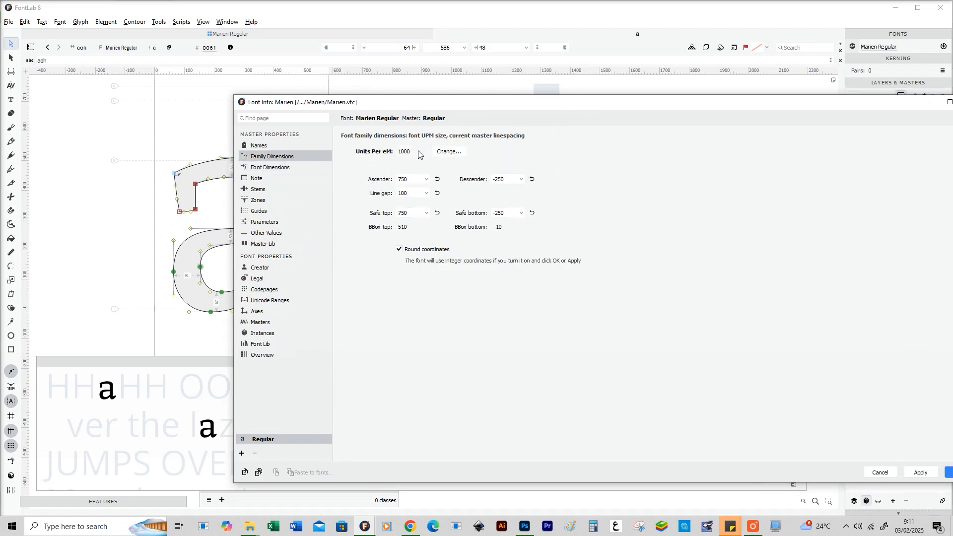
pyautogui.click(290, 168)
pyautogui.click(282, 157)
pyautogui.moveTo(434, 102); pyautogui.dragTo(392, 103)
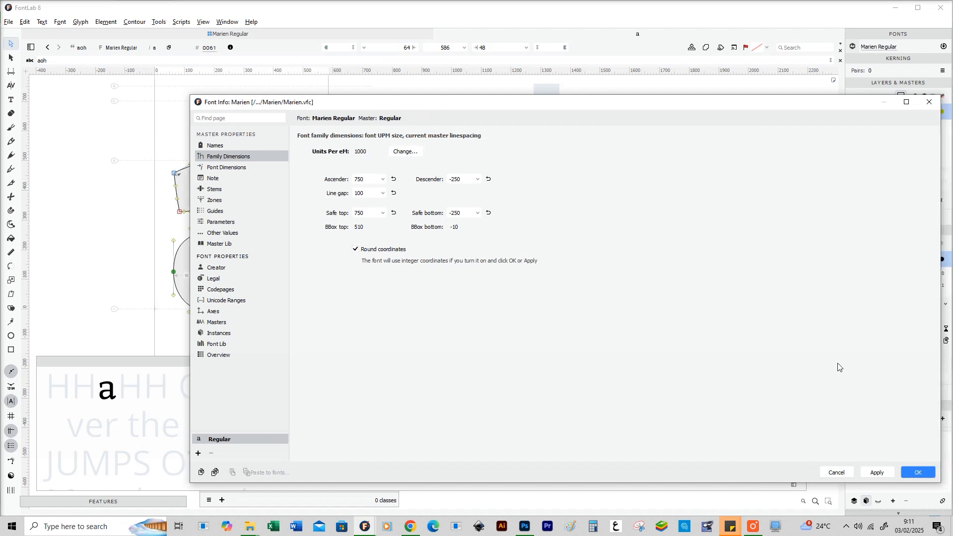
# Step: Accept the Font Info settings and round the font's fractional coordinates to integers
pyautogui.click(227, 169)
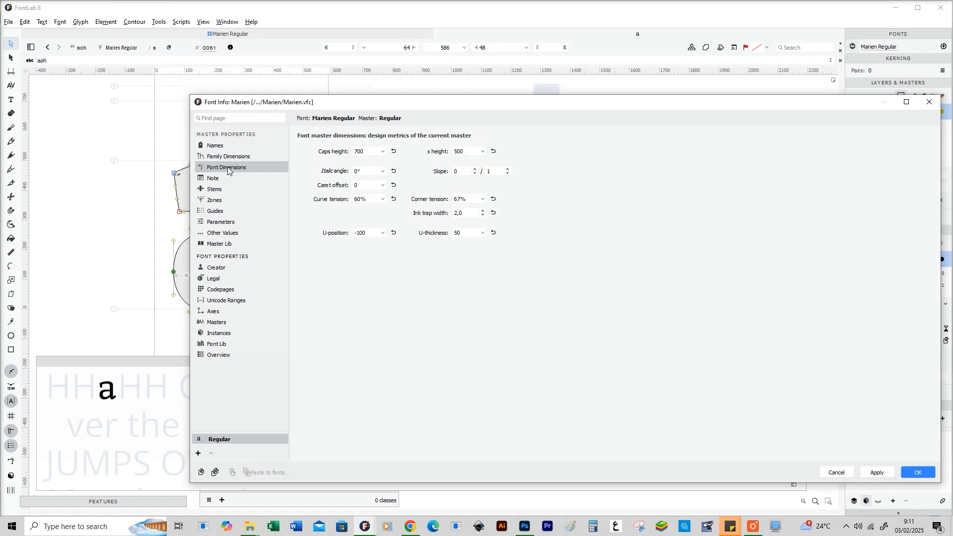
pyautogui.click(917, 474)
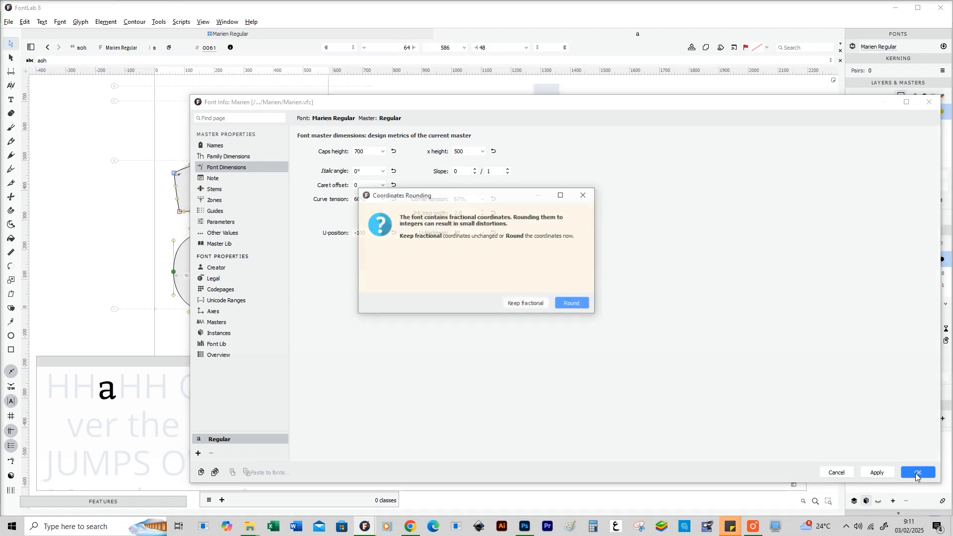
pyautogui.click(562, 303)
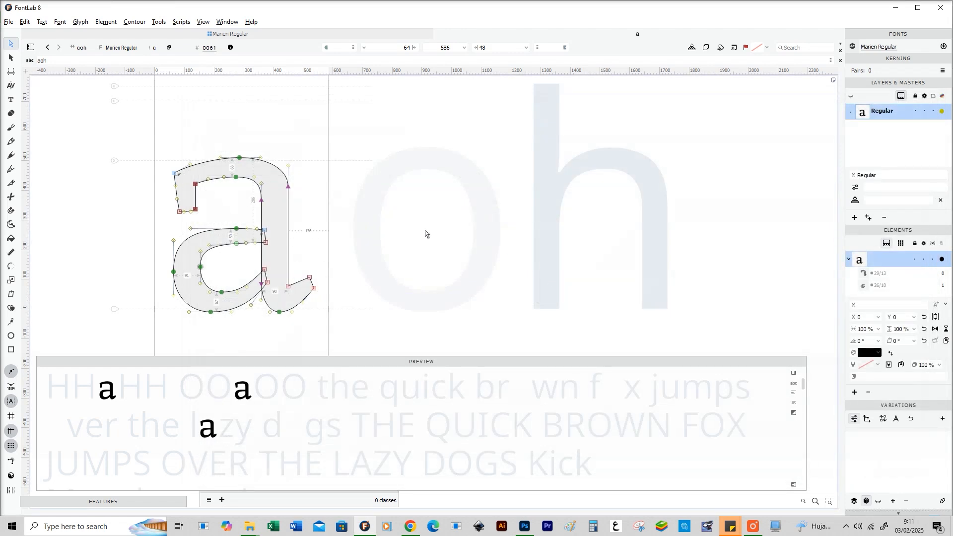
# Step: Open the o glyph and draw an ellipse about 492 units wide and 500 high between the x-height and baseline
pyautogui.press('space')
pyautogui.doubleClick(430, 232)
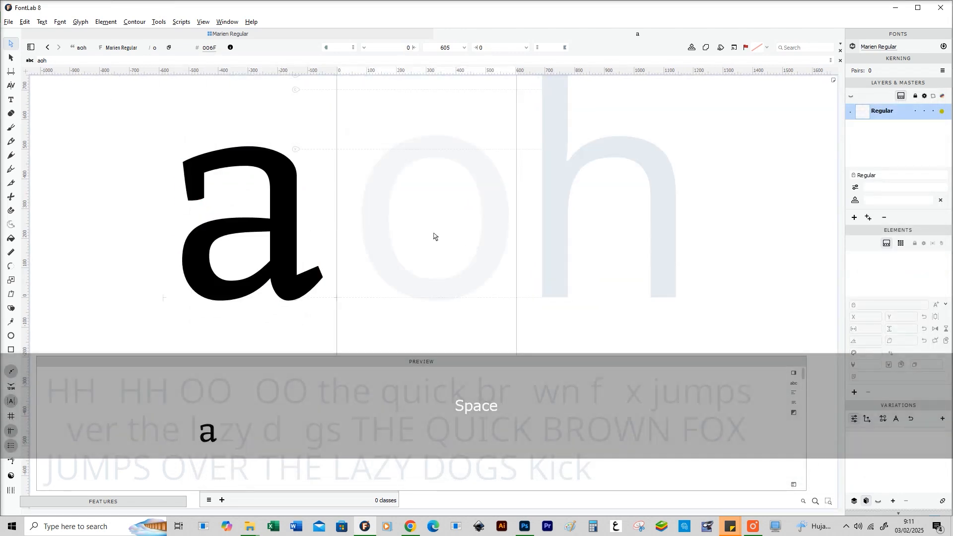
pyautogui.press('space')
pyautogui.moveTo(439, 239); pyautogui.dragTo(413, 247)
pyautogui.click(11, 336)
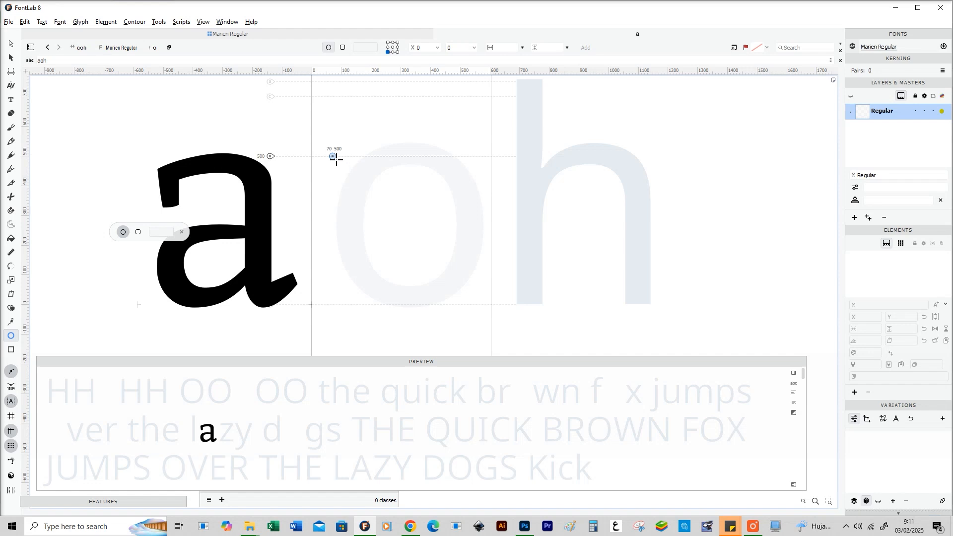
pyautogui.moveTo(337, 156); pyautogui.dragTo(485, 308)
# Step: Add overshoot to the o by moving the ellipse's top node up 10 units and its bottom node down 10 units
pyautogui.press('a')
pyautogui.click(409, 156)
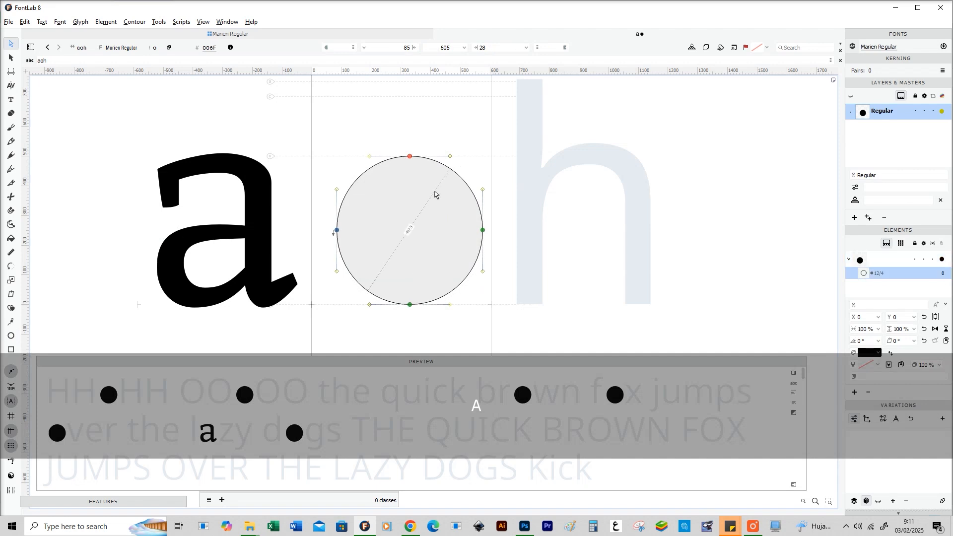
pyautogui.hotkey('shift', 'Up')
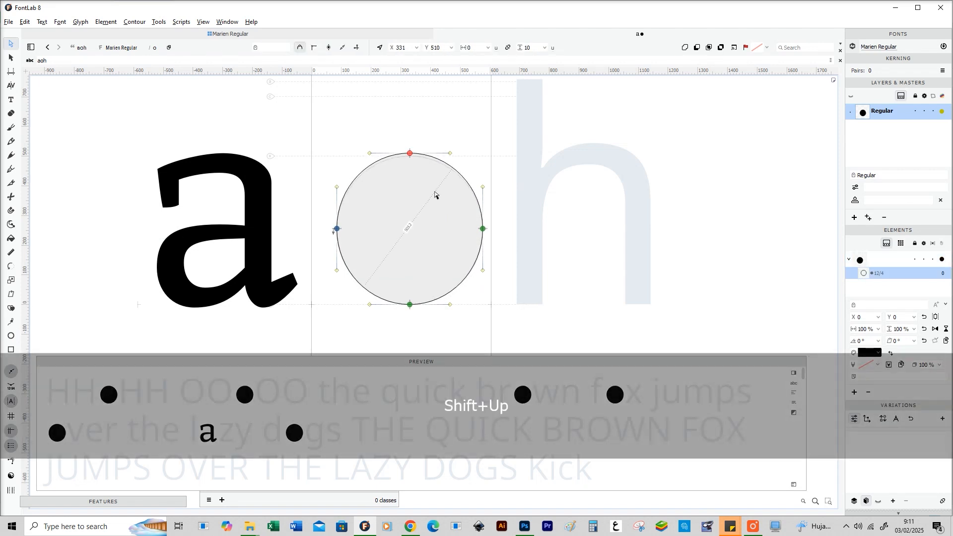
pyautogui.moveTo(390, 250); pyautogui.dragTo(435, 319)
pyautogui.hotkey('shift', 'Down')
# Step: Select the whole ellipse contour of the o and copy it
pyautogui.press('space')
pyautogui.moveTo(393, 240); pyautogui.dragTo(359, 236)
pyautogui.moveTo(339, 158); pyautogui.dragTo(333, 147)
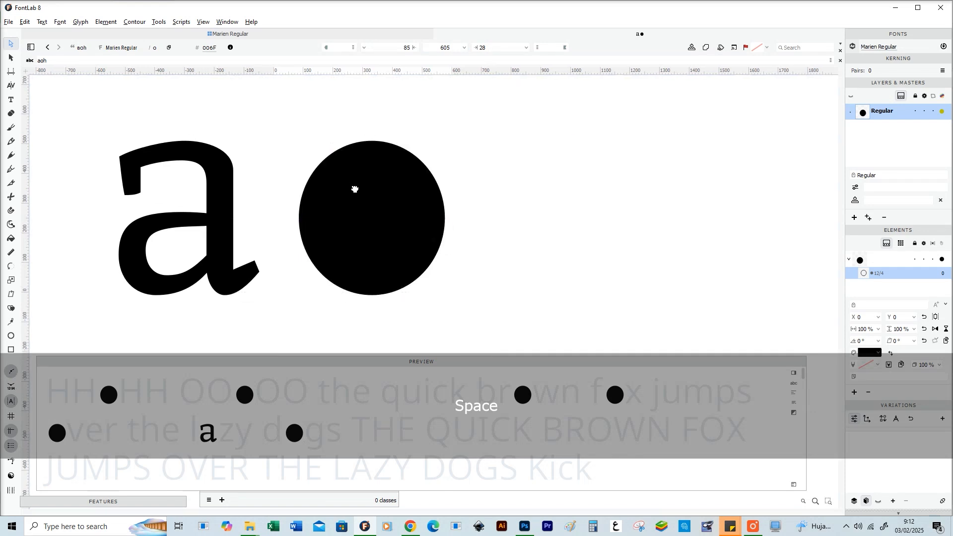
pyautogui.doubleClick(388, 141)
pyautogui.hotkey('ctrl', 'c')
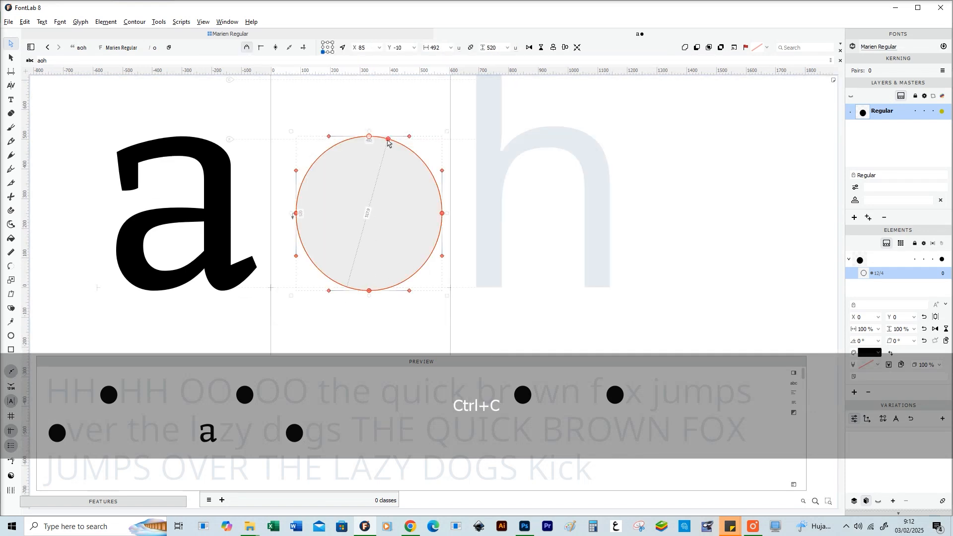
pyautogui.hotkey('ctrl', 't')
pyautogui.moveTo(446, 140); pyautogui.dragTo(427, 164)
pyautogui.hotkey('ctrl', 'z')
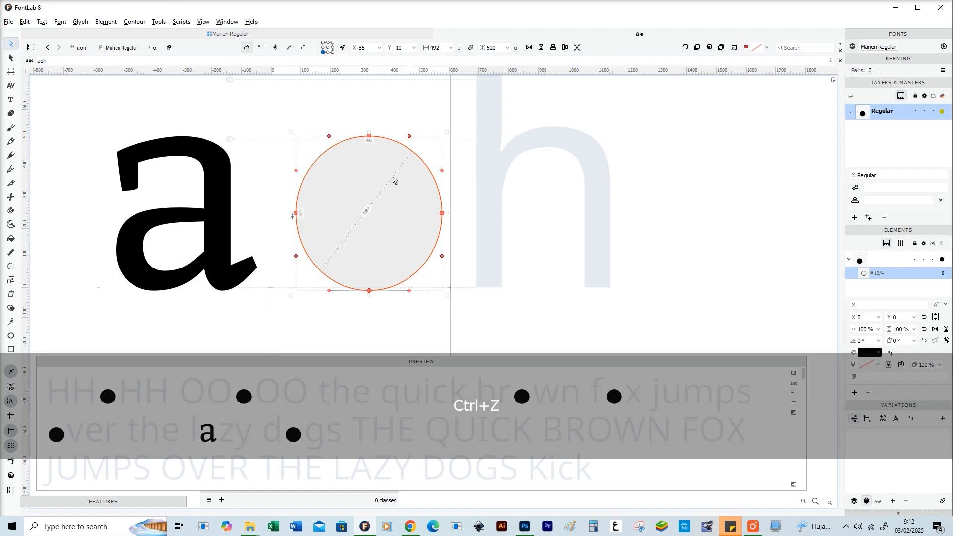
# Step: Paste the ellipse copy and scale it about its centre to form an inner contour about 346 units high
pyautogui.hotkey('ctrl', 'v')
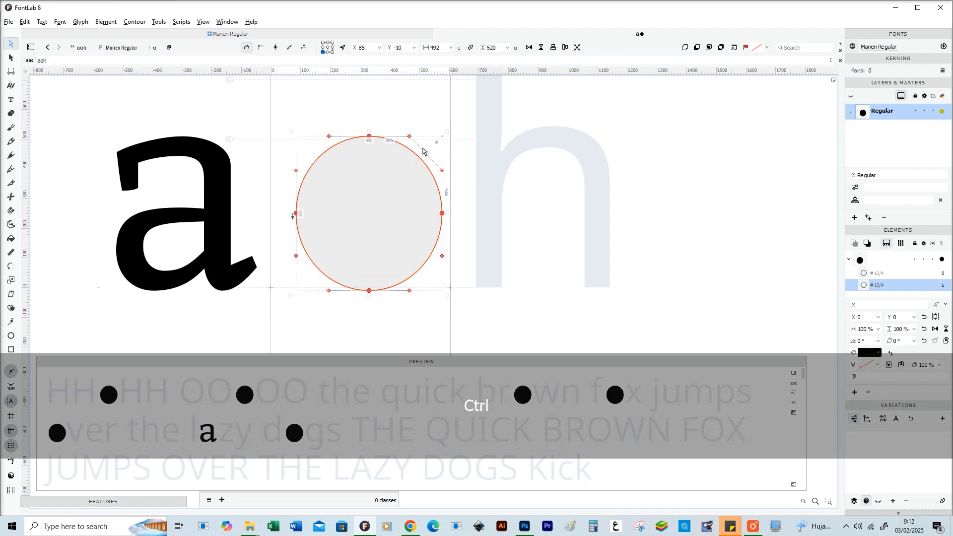
pyautogui.hotkey('ctrl', 't')
pyautogui.moveTo(443, 137); pyautogui.dragTo(422, 186)
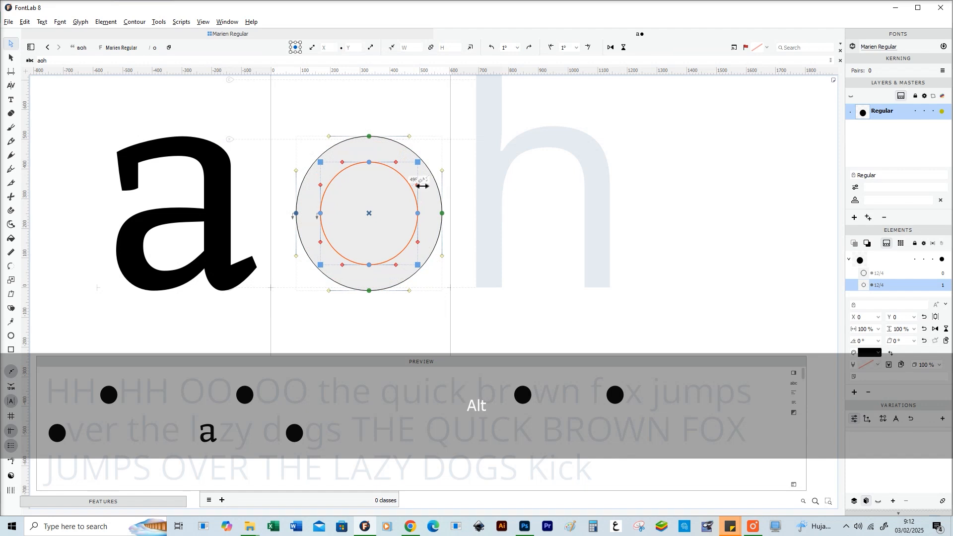
pyautogui.press('Return')
# Step: Reverse the direction of the inner ellipse contour to cut out the counter of the o
pyautogui.rightClick(395, 171)
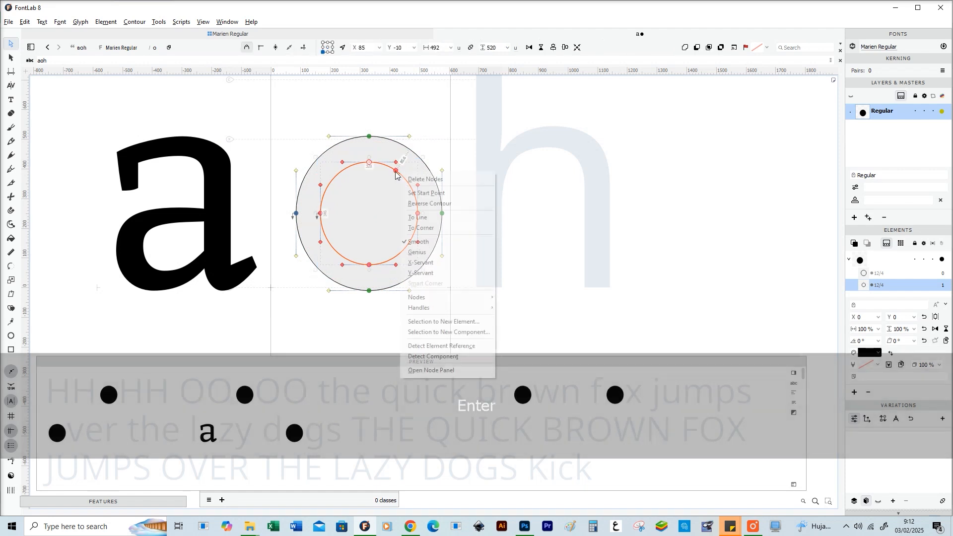
pyautogui.click(430, 204)
pyautogui.press('space')
pyautogui.moveTo(391, 220); pyautogui.dragTo(396, 211)
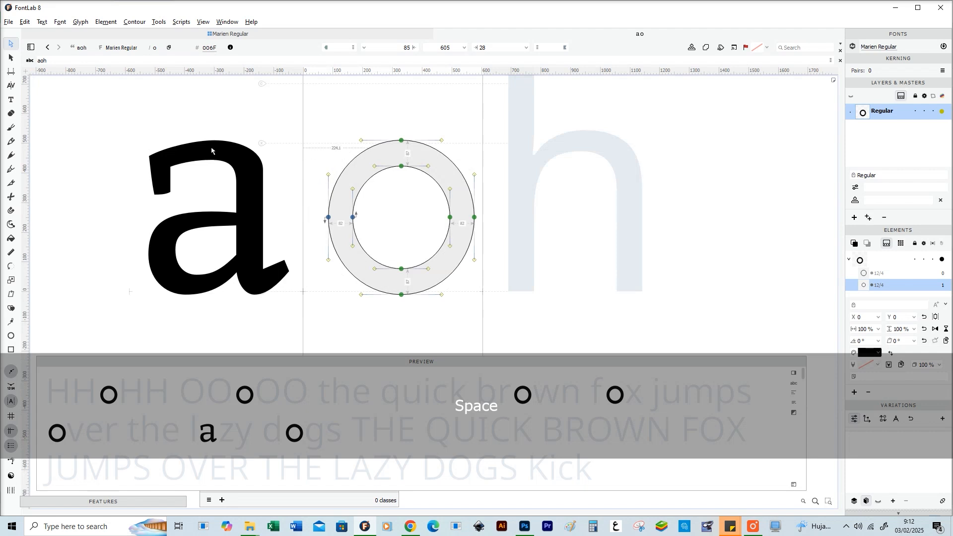
# Step: Open the a glyph and examine the stroke thickness at the top of its upper curve
pyautogui.click(231, 168)
pyautogui.press('space')
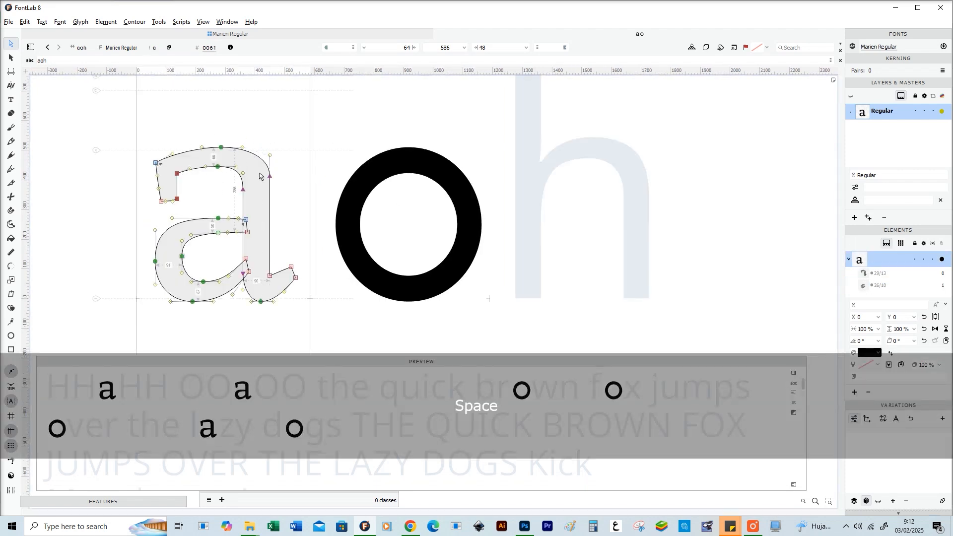
pyautogui.press('z')
pyautogui.click(219, 166)
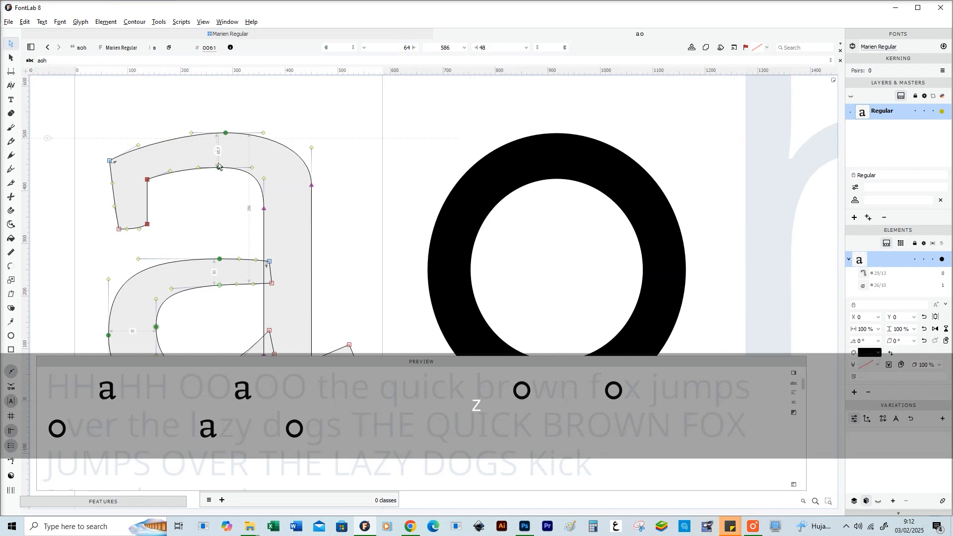
# Step: Return to the o and move the inner contour's top node up 19 units to thin the upper stroke
pyautogui.click(525, 223)
pyautogui.moveTo(579, 203); pyautogui.dragTo(554, 168)
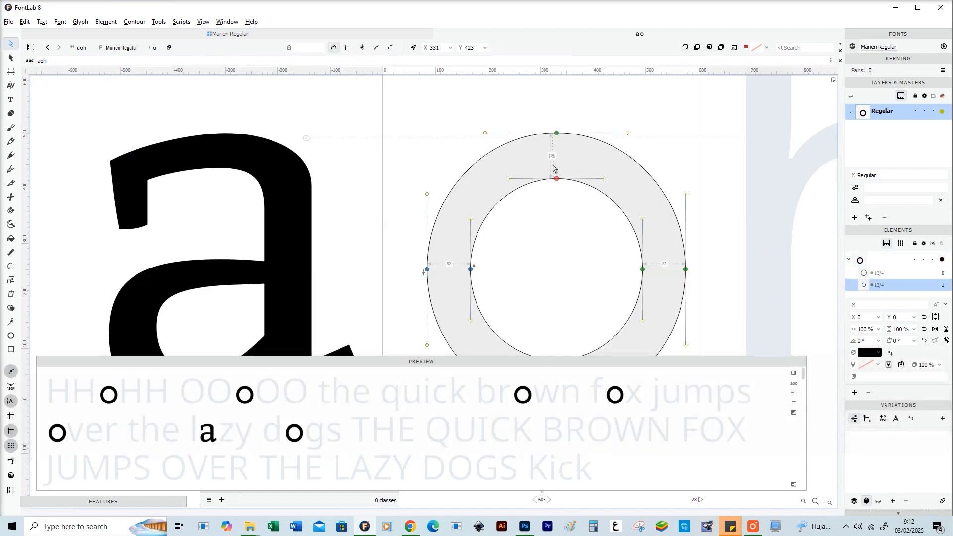
pyautogui.hotkey('shift', 'Up')
pyautogui.hotkey('shift', 'Up')
pyautogui.press('Down')
# Step: Move the inner contour's bottom node of the o down 19 units to Y 58 to thin the lower stroke
pyautogui.press('space')
pyautogui.moveTo(527, 214); pyautogui.dragTo(465, 34)
pyautogui.moveTo(480, 152); pyautogui.dragTo(506, 191)
pyautogui.hotkey('shift', 'Down')
pyautogui.hotkey('shift', 'Down')
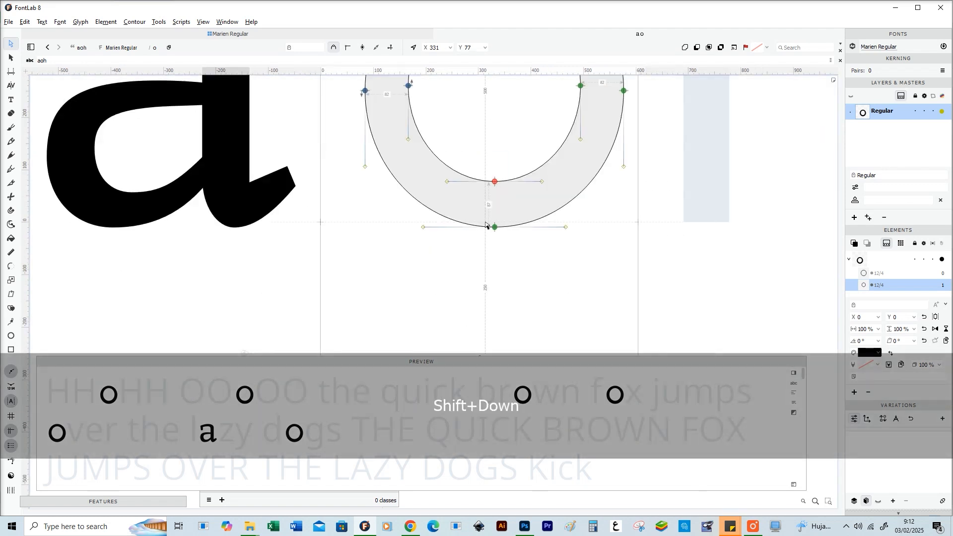
pyautogui.press('Up')
pyautogui.press('space')
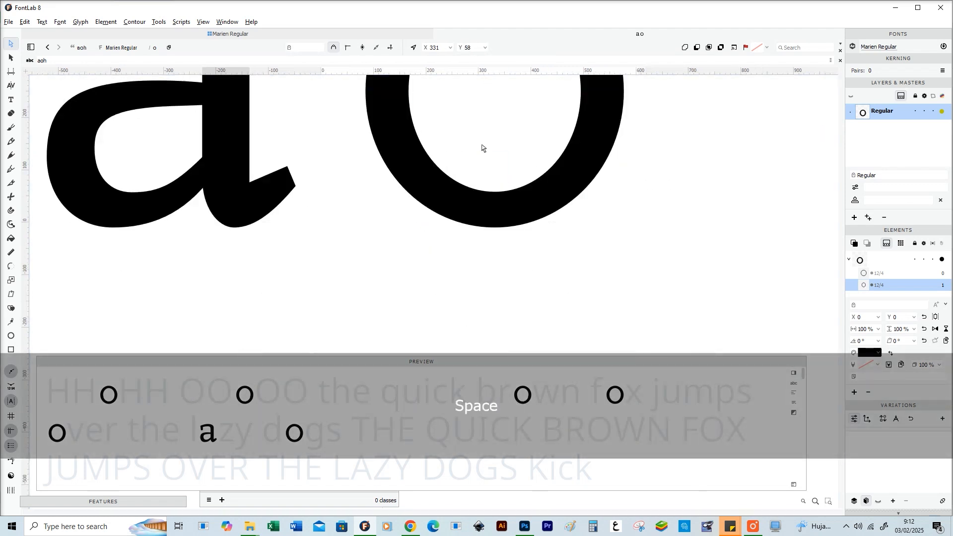
# Step: Open the a glyph and examine the stroke thickness on the left side of its bowl
pyautogui.moveTo(461, 131); pyautogui.dragTo(491, 208)
pyautogui.moveTo(194, 194); pyautogui.dragTo(267, 216)
pyautogui.doubleClick(269, 227)
pyautogui.press('space')
pyautogui.moveTo(191, 250); pyautogui.dragTo(210, 243)
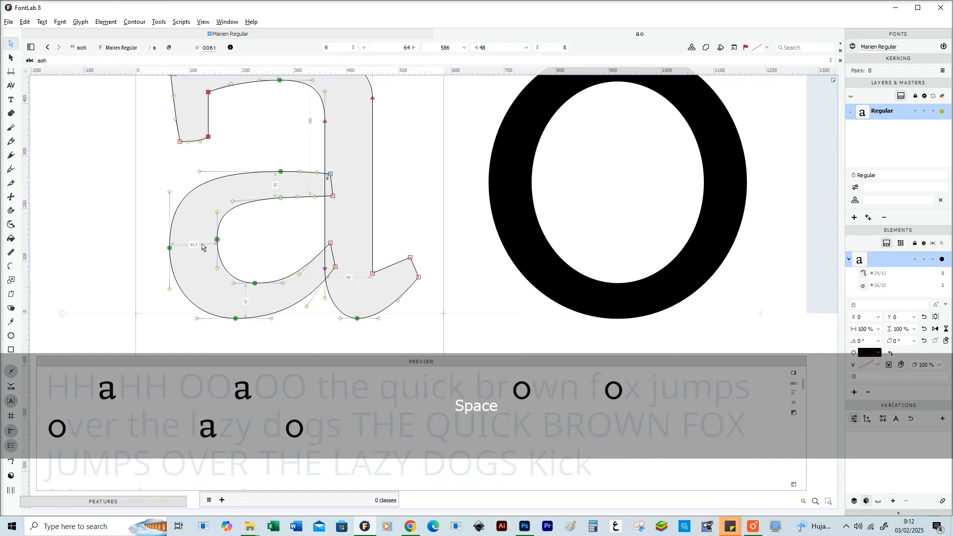
pyautogui.press('space')
pyautogui.moveTo(263, 267); pyautogui.dragTo(173, 266)
# Step: Return to the o and move the inner contour's left and right nodes inward 10 units each to thicken the side strokes
pyautogui.doubleClick(504, 221)
pyautogui.click(442, 181)
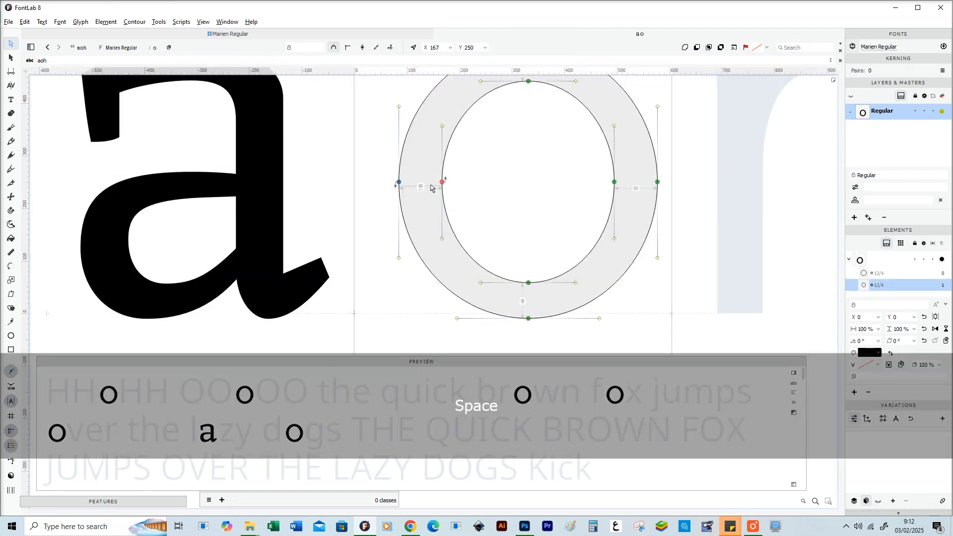
pyautogui.hotkey('shift', 'Right')
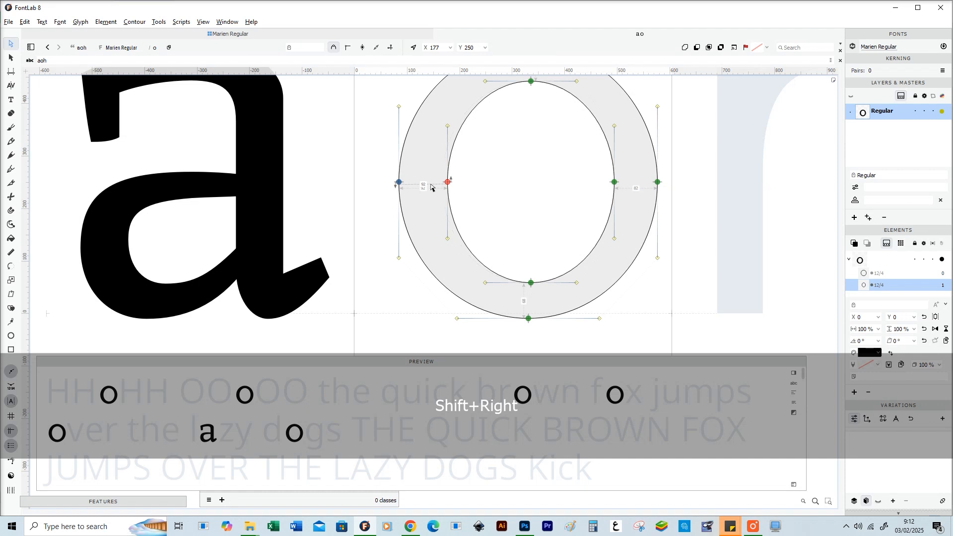
pyautogui.moveTo(571, 150); pyautogui.dragTo(624, 200)
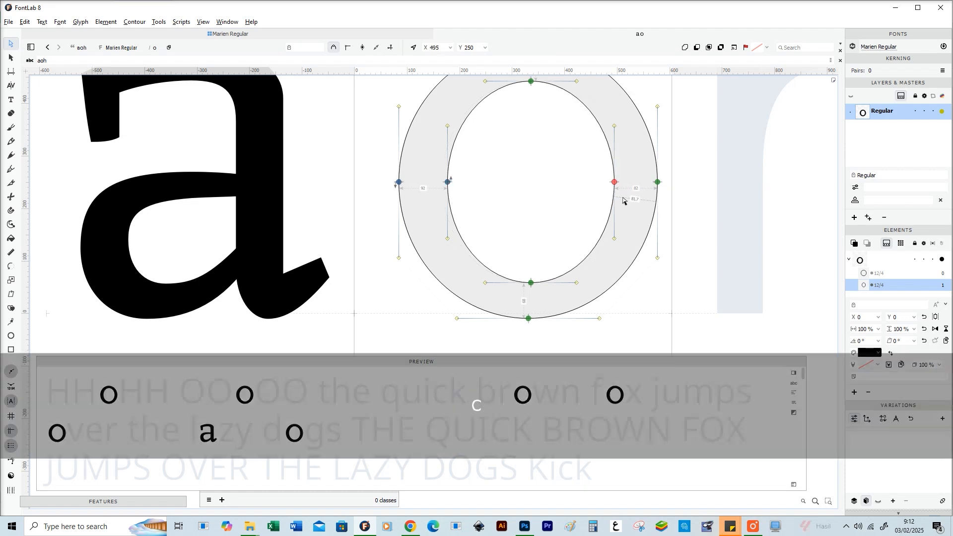
pyautogui.hotkey('shift', 'Left')
# Step: Preview the o beside the a and reduce its left sidebearing to 36 units
pyautogui.press('space')
pyautogui.moveTo(544, 179); pyautogui.dragTo(423, 196)
pyautogui.click(526, 214)
pyautogui.press('x')
pyautogui.press('x')
pyautogui.press('space')
pyautogui.press('space')
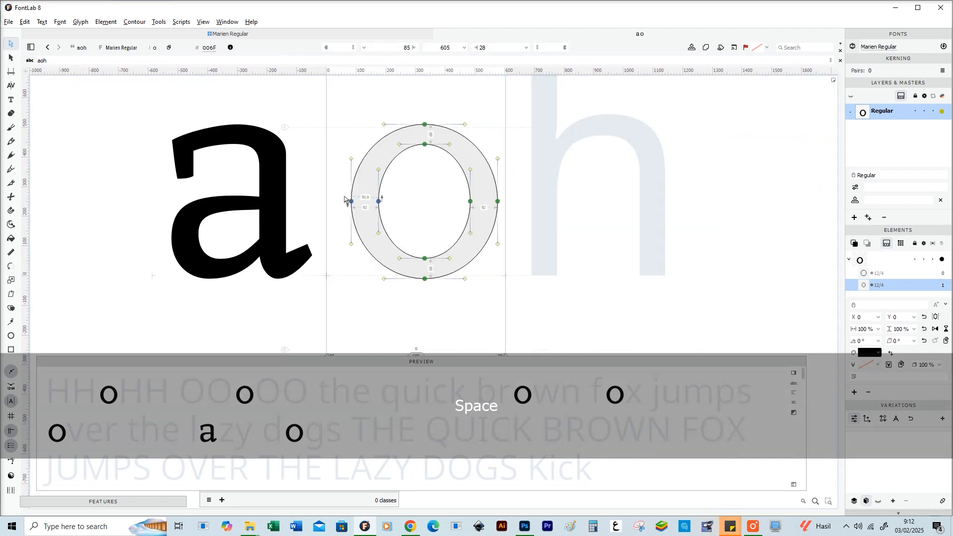
pyautogui.moveTo(329, 194); pyautogui.dragTo(342, 193)
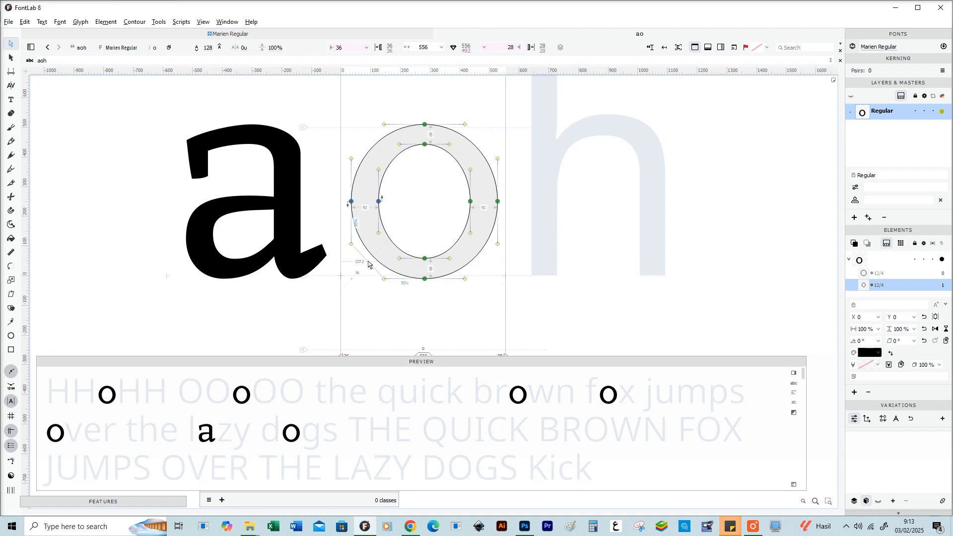
# Step: Pull the o's outer and inner curve segments outward to about 74% and 73% tension to try a squarer shape
pyautogui.press('shift')
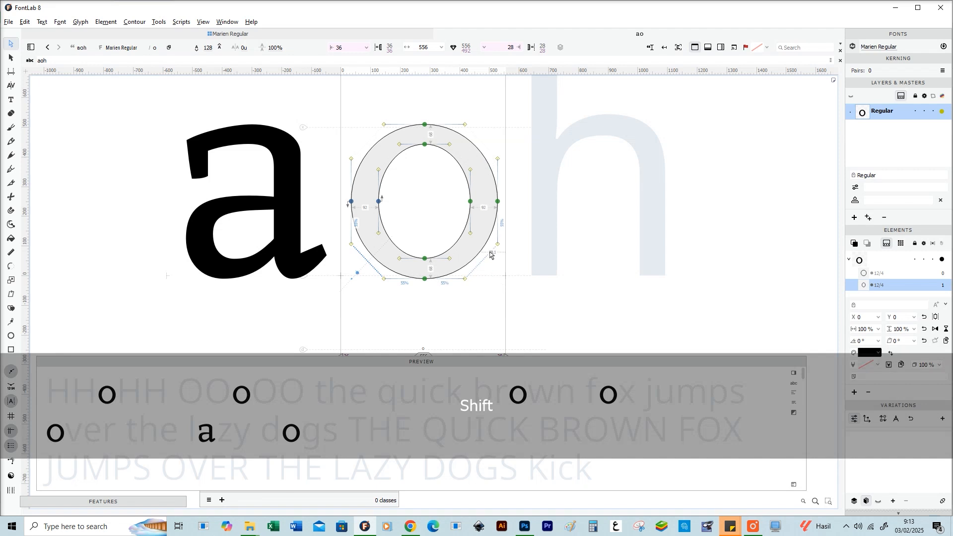
pyautogui.press('shift')
pyautogui.moveTo(376, 139); pyautogui.dragTo(396, 153)
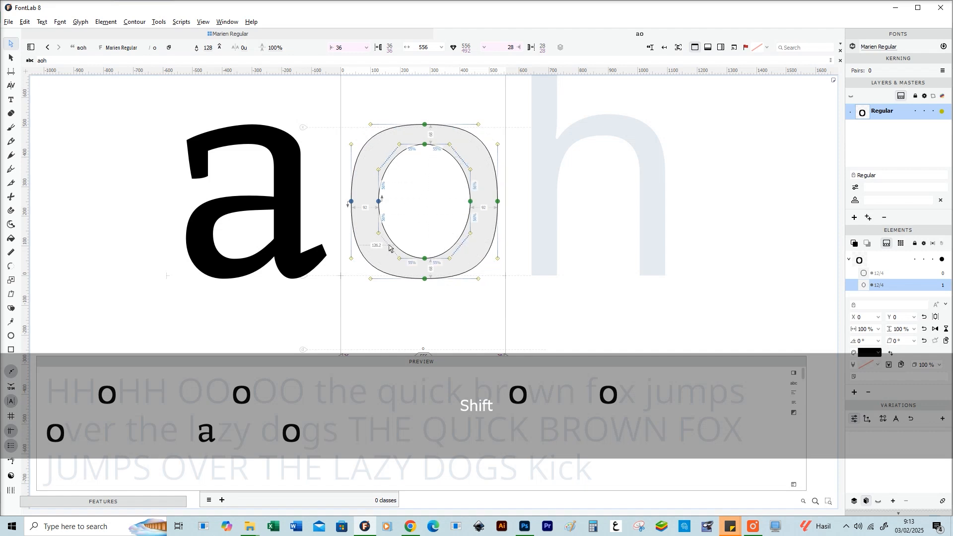
pyautogui.moveTo(389, 245); pyautogui.dragTo(383, 250)
pyautogui.press('space')
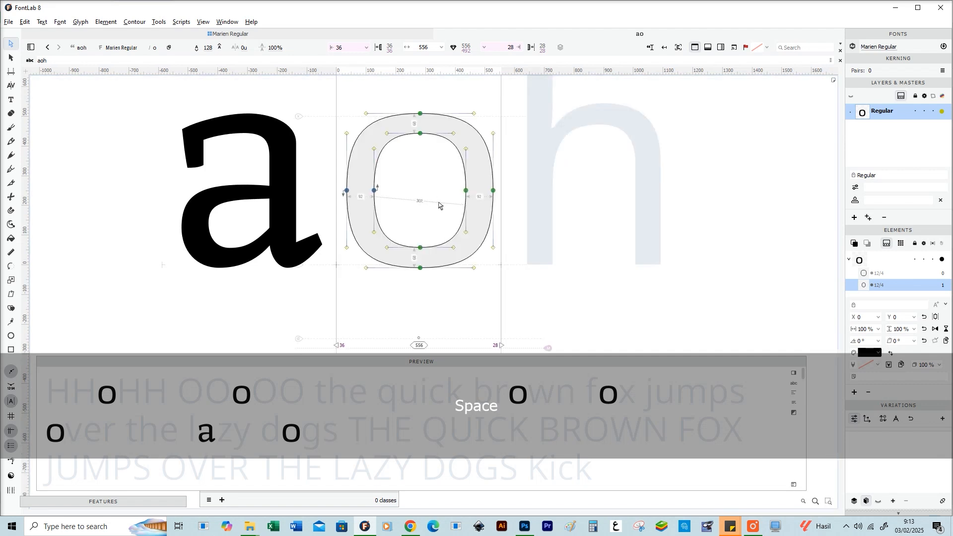
pyautogui.press('space')
pyautogui.moveTo(437, 96); pyautogui.dragTo(407, 182)
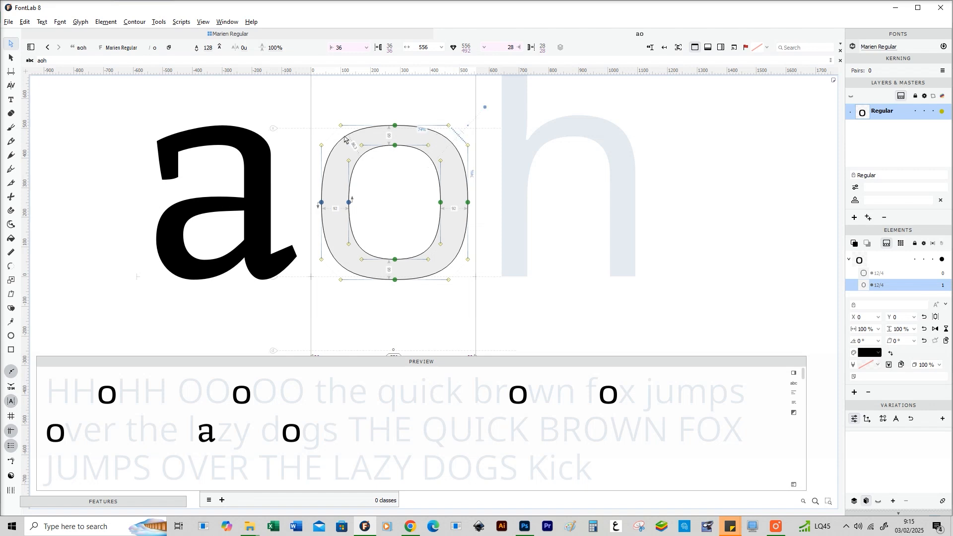
# Step: Pull all four outer curve segments of the o inward to about 55% tension to try a rounder outline
pyautogui.press('shift')
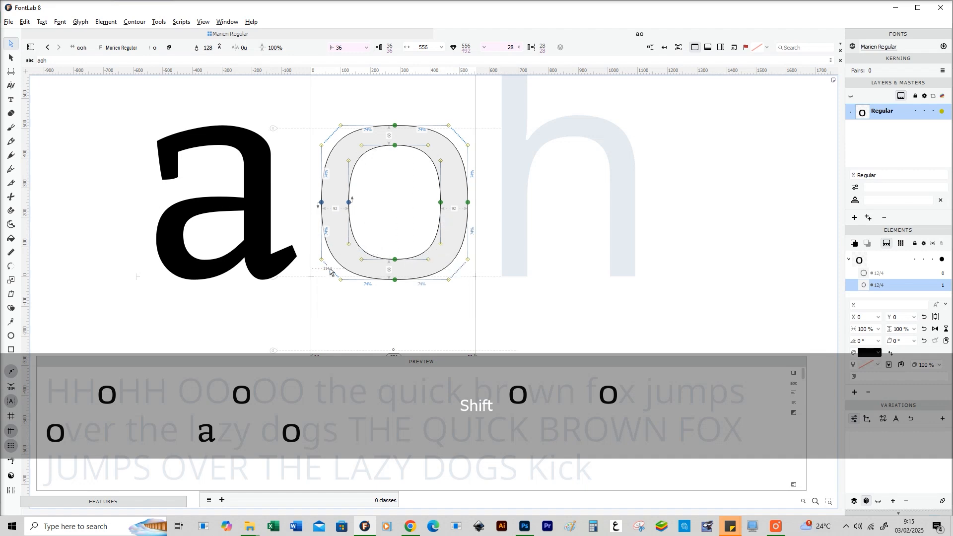
pyautogui.moveTo(331, 271); pyautogui.dragTo(368, 297)
pyautogui.press('space')
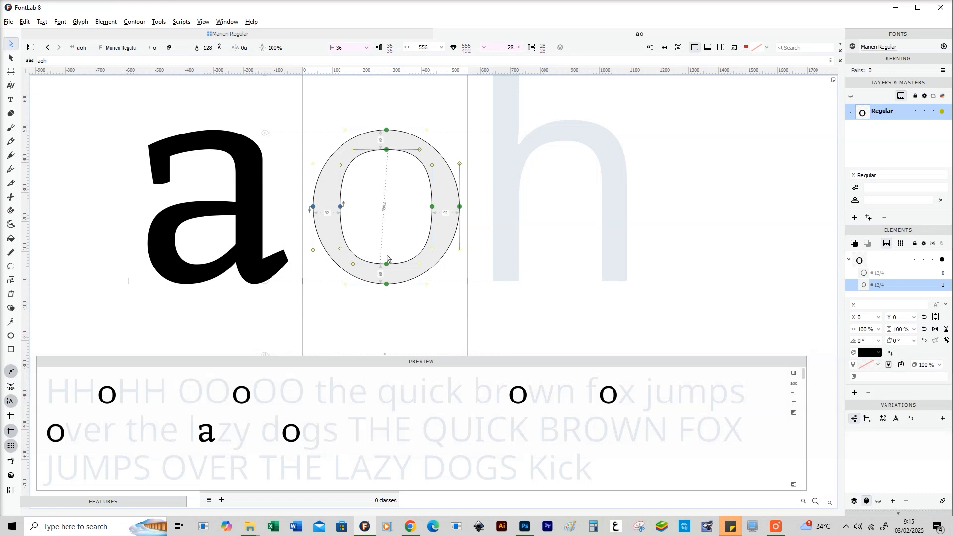
pyautogui.press('space')
pyautogui.moveTo(381, 212); pyautogui.dragTo(392, 212)
# Step: Pull all four inner curve segments of the o inward to about 62% tension to round the counter
pyautogui.press('z')
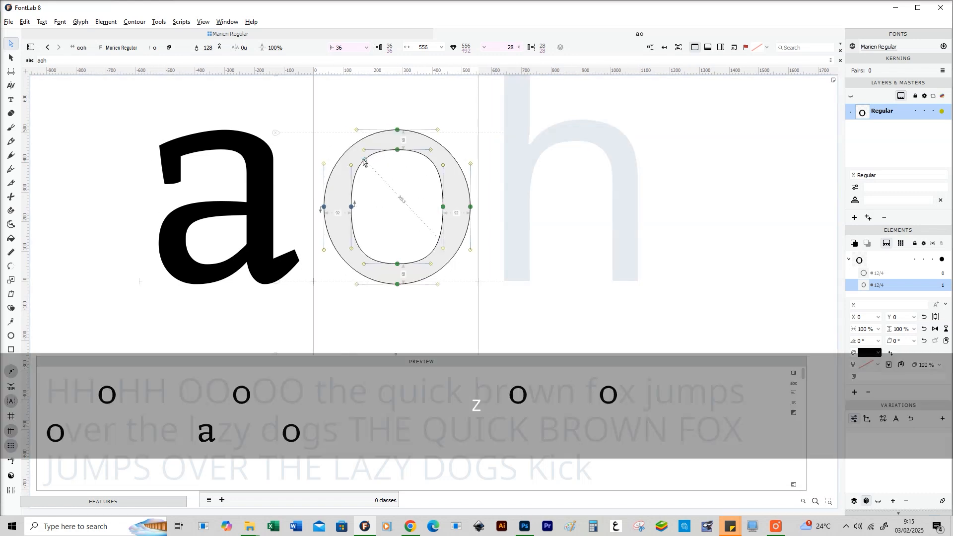
pyautogui.click(363, 160)
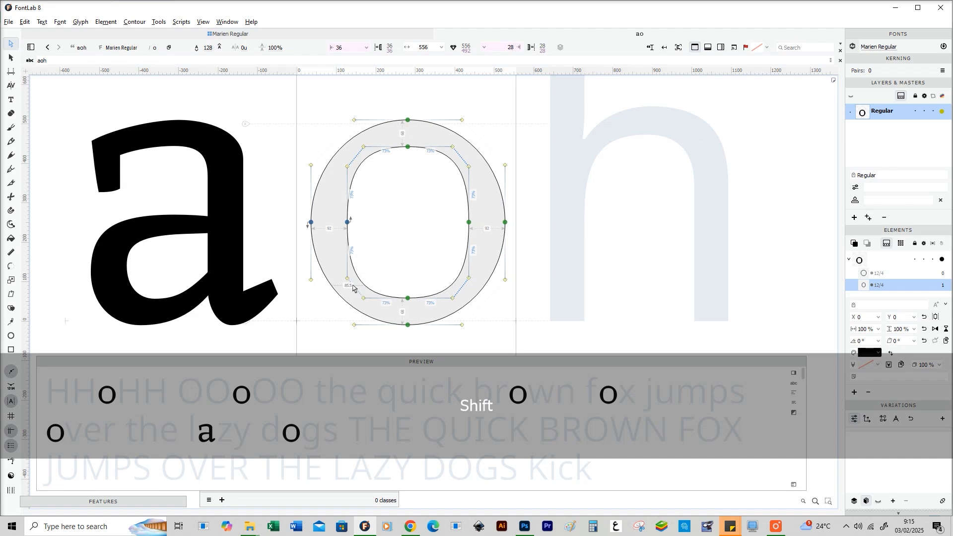
pyautogui.moveTo(353, 286); pyautogui.dragTo(361, 287)
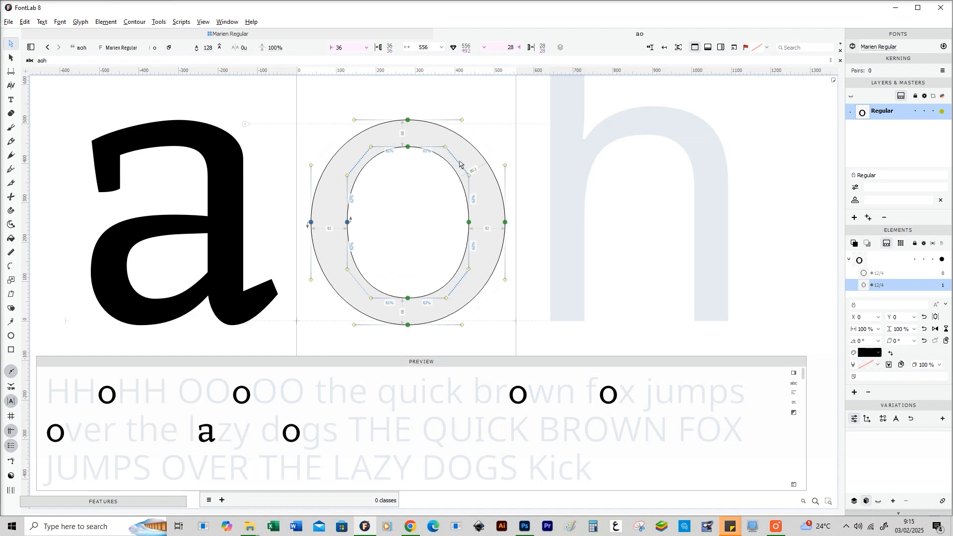
# Step: Preview the filled a and o side by side and compare the roundness of their curves
pyautogui.press('space')
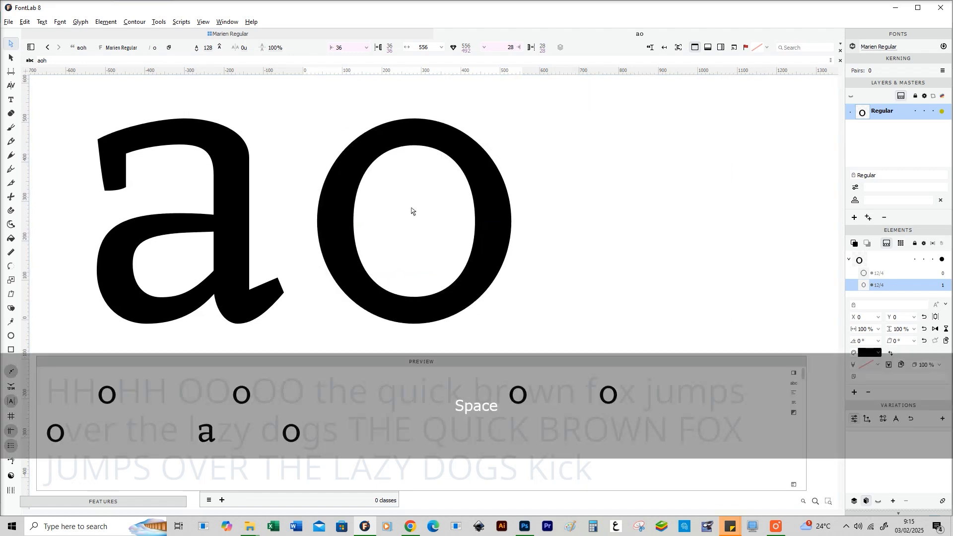
pyautogui.scroll(-2, 416, 218)
pyautogui.moveTo(416, 219); pyautogui.dragTo(402, 219)
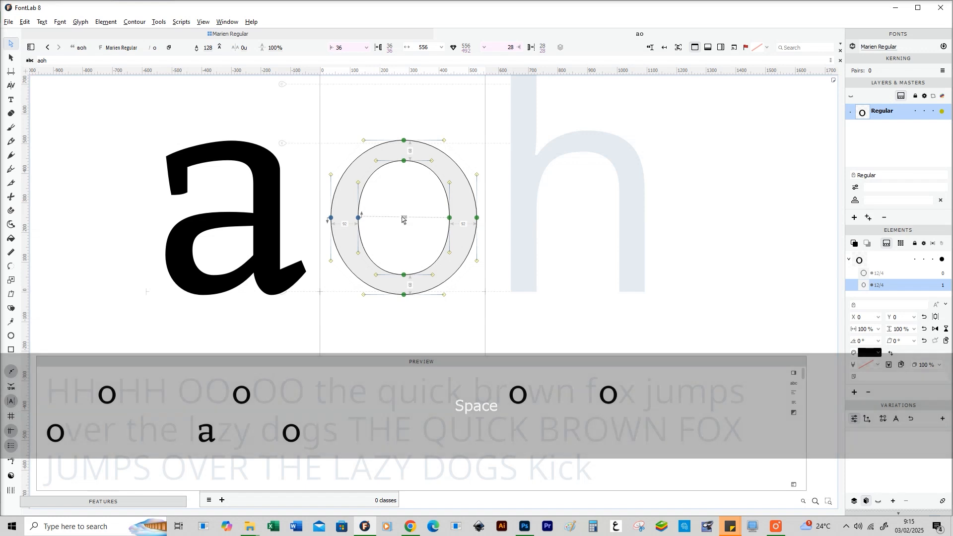
pyautogui.press('space')
pyautogui.moveTo(403, 220); pyautogui.dragTo(407, 221)
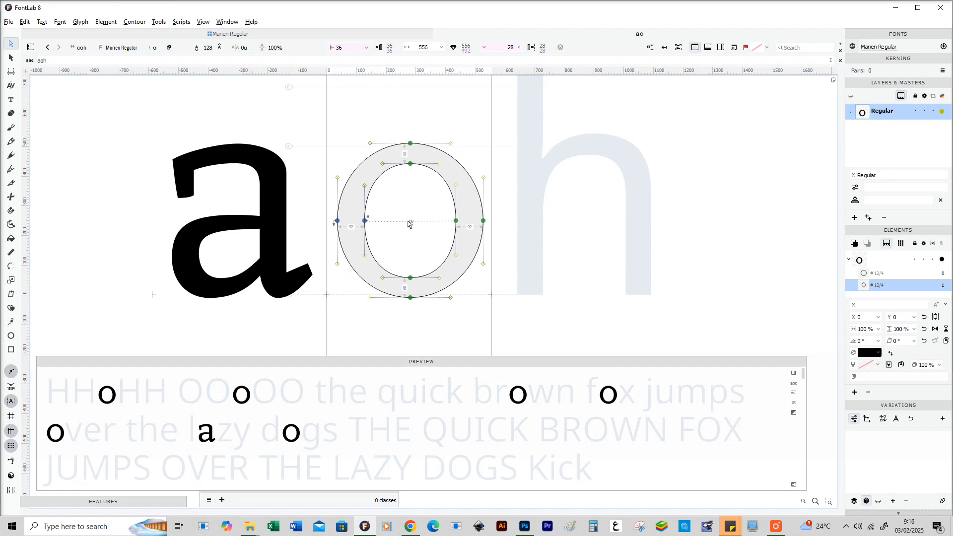
pyautogui.press('space')
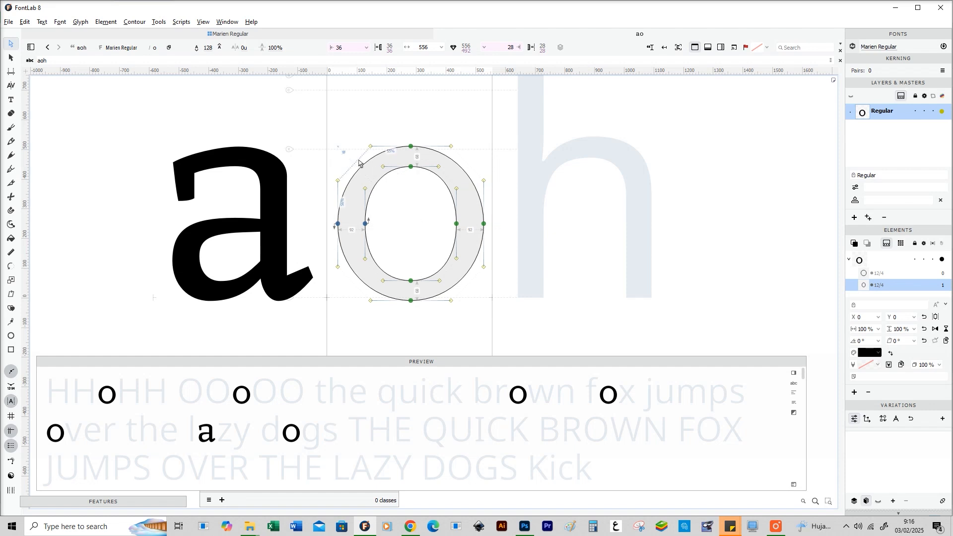
pyautogui.press('space')
pyautogui.moveTo(413, 220); pyautogui.dragTo(425, 222)
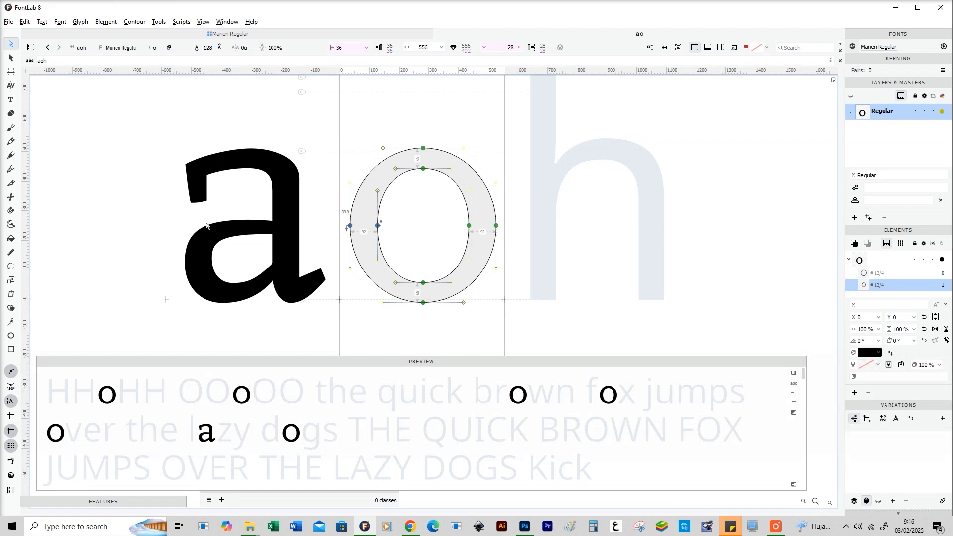
pyautogui.press('space')
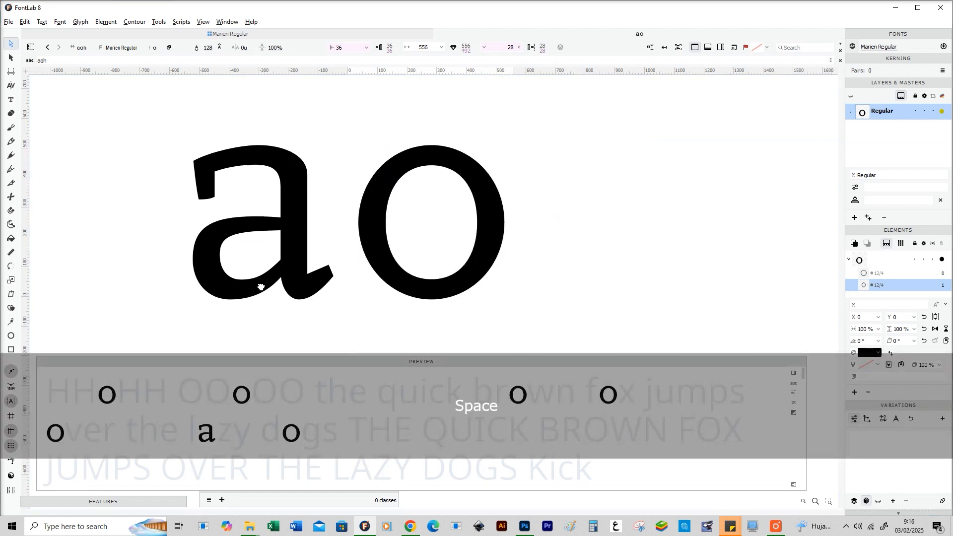
pyautogui.moveTo(231, 238); pyautogui.dragTo(243, 238)
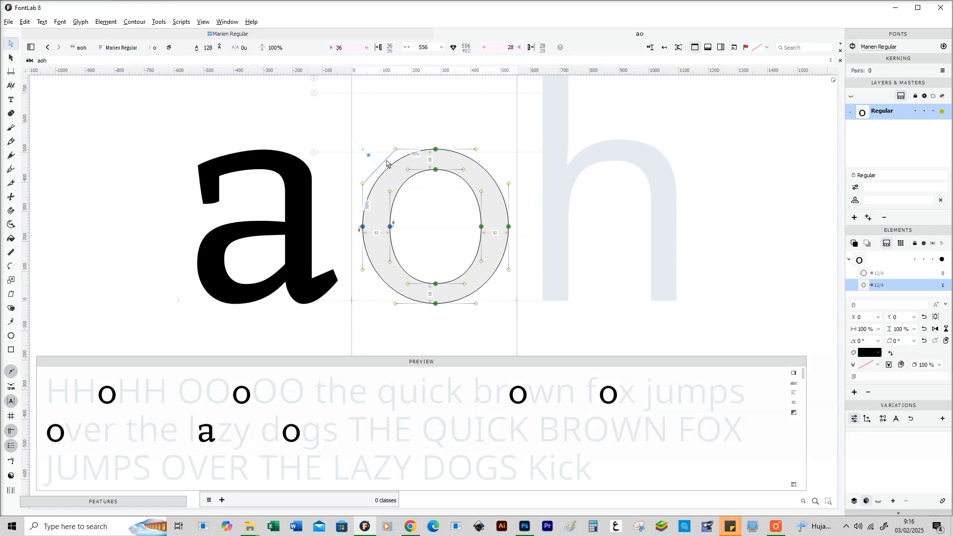
# Step: Pull all four outer curve segments of the o evenly outward for a slightly squarer outline
pyautogui.press('shift')
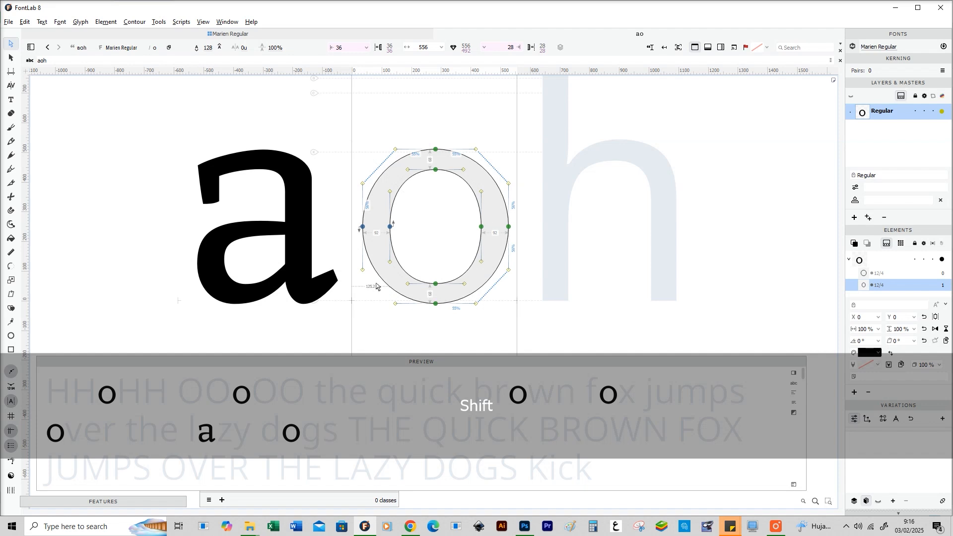
pyautogui.moveTo(376, 284); pyautogui.dragTo(373, 291)
pyautogui.press('space')
pyautogui.scroll(-1, 446, 233)
pyautogui.moveTo(443, 238); pyautogui.dragTo(431, 217)
# Step: Pull all four inner curve segments of the o outward to about 68% tension to match the squarer outer contour
pyautogui.press('z')
pyautogui.press('z')
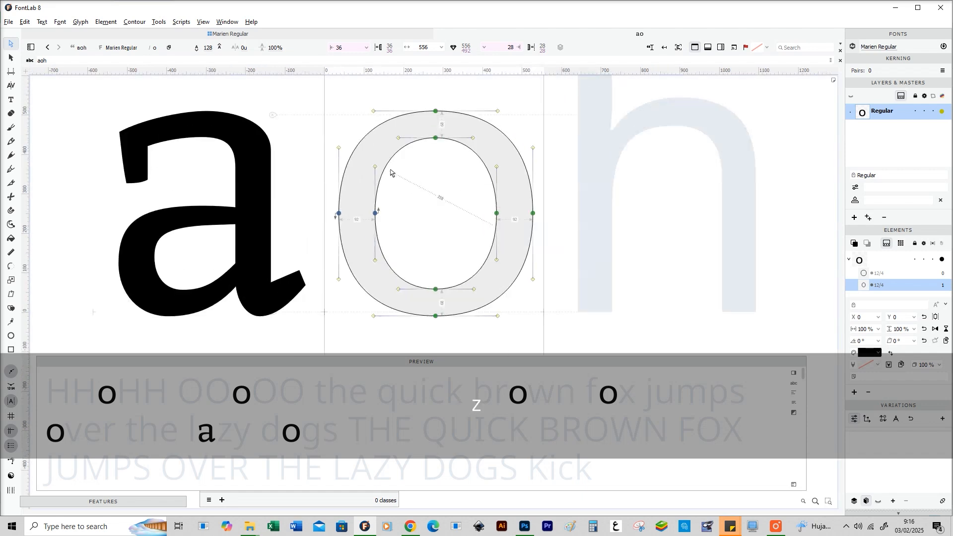
pyautogui.press('shift')
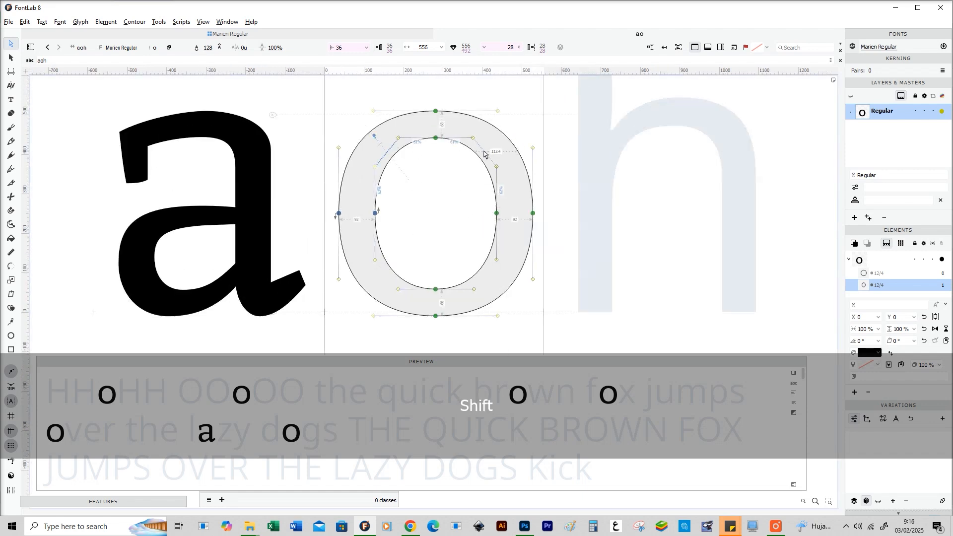
pyautogui.keyDown('shift'); pyautogui.click(487, 273); pyautogui.keyUp('shift')
pyautogui.keyDown('shift'); pyautogui.click(386, 272); pyautogui.keyUp('shift')
pyautogui.moveTo(386, 273); pyautogui.dragTo(383, 276)
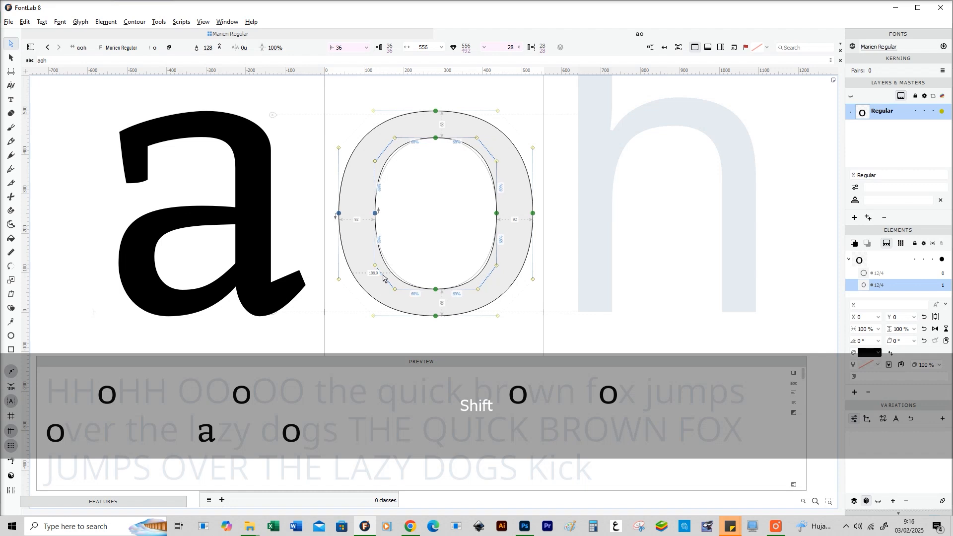
pyautogui.press('x')
# Step: Move the Preview panel up to just below the glyphs and compare the filled o with the a at a smaller scale
pyautogui.press('space')
pyautogui.moveTo(448, 203); pyautogui.dragTo(410, 226)
pyautogui.press('space')
pyautogui.scroll(-1, 427, 234)
pyautogui.press('space')
pyautogui.moveTo(380, 362); pyautogui.dragTo(381, 288)
pyautogui.press('space')
pyautogui.moveTo(414, 215); pyautogui.dragTo(397, 212)
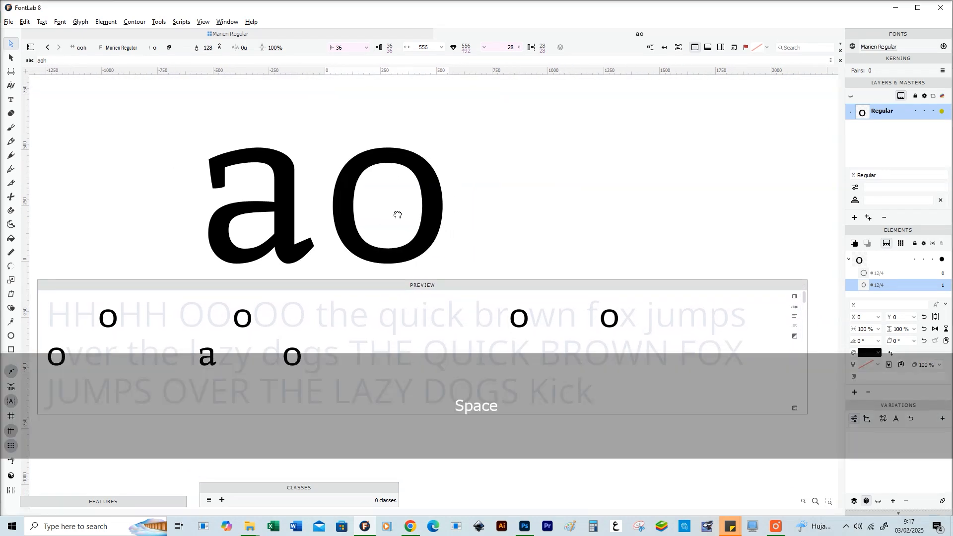
pyautogui.scroll(1, 508, 200)
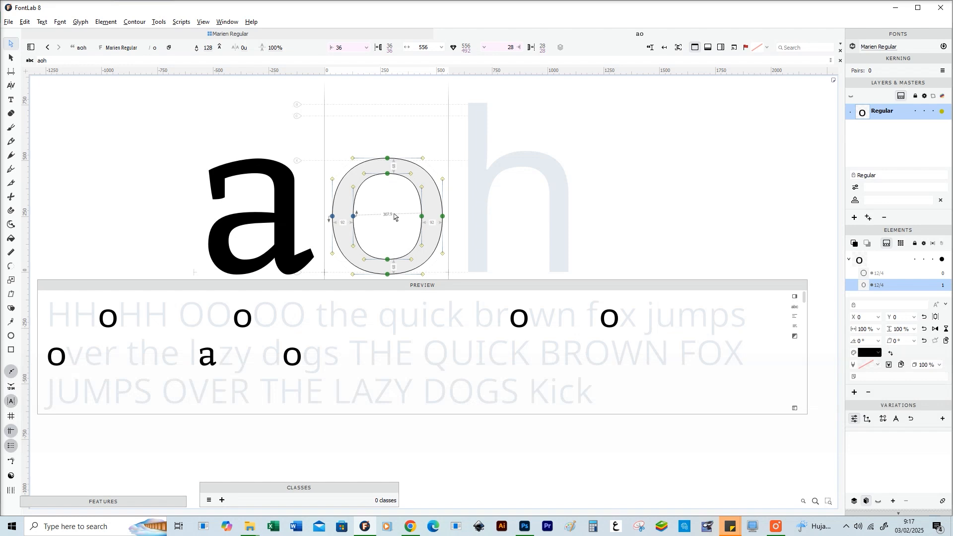
pyautogui.press('space')
pyautogui.moveTo(394, 217); pyautogui.dragTo(381, 212)
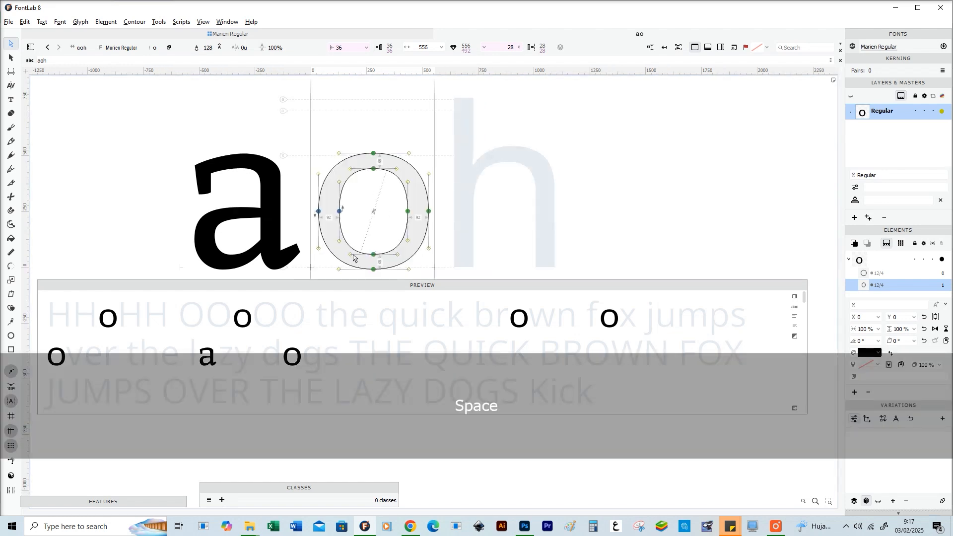
pyautogui.moveTo(335, 283)
pyautogui.mouseDown()
pyautogui.moveTo(352, 247)
pyautogui.moveTo(334, 292)
pyautogui.mouseUp()
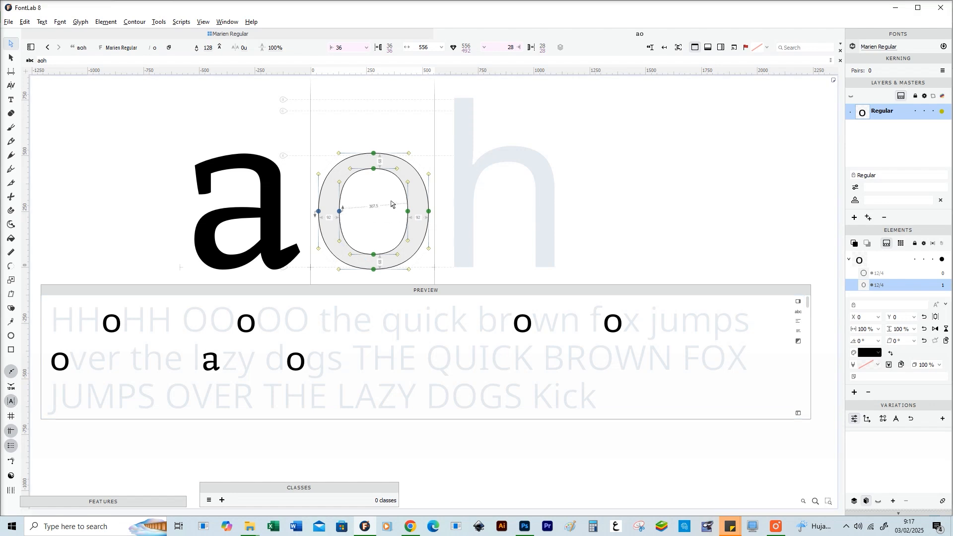
# Step: Select the o's right-hand outer and inner nodes and move them right 30 units to widen the letter
pyautogui.moveTo(391, 204); pyautogui.dragTo(428, 233)
pyautogui.hotkey('shift', 'Right')
pyautogui.hotkey('shift', 'Right')
pyautogui.hotkey('shift', 'Right')
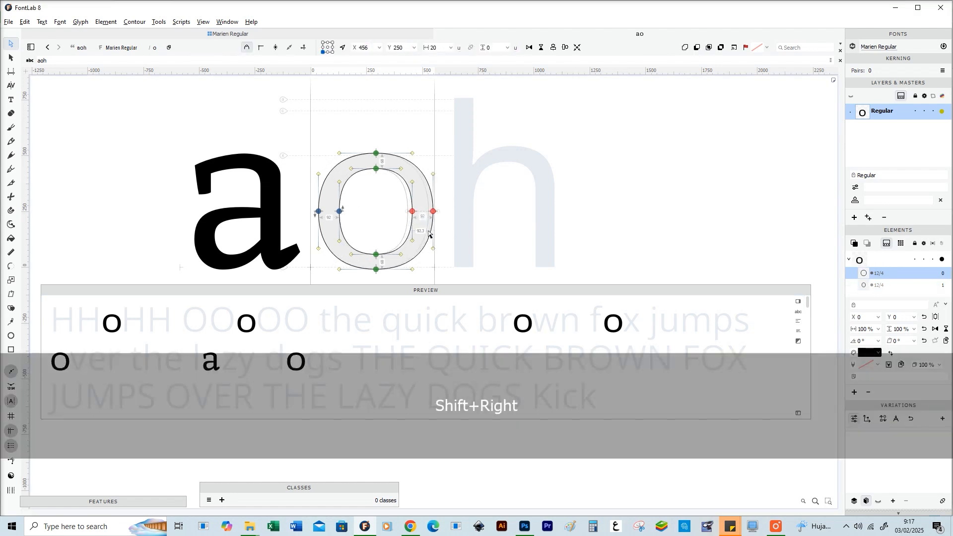
pyautogui.press('space')
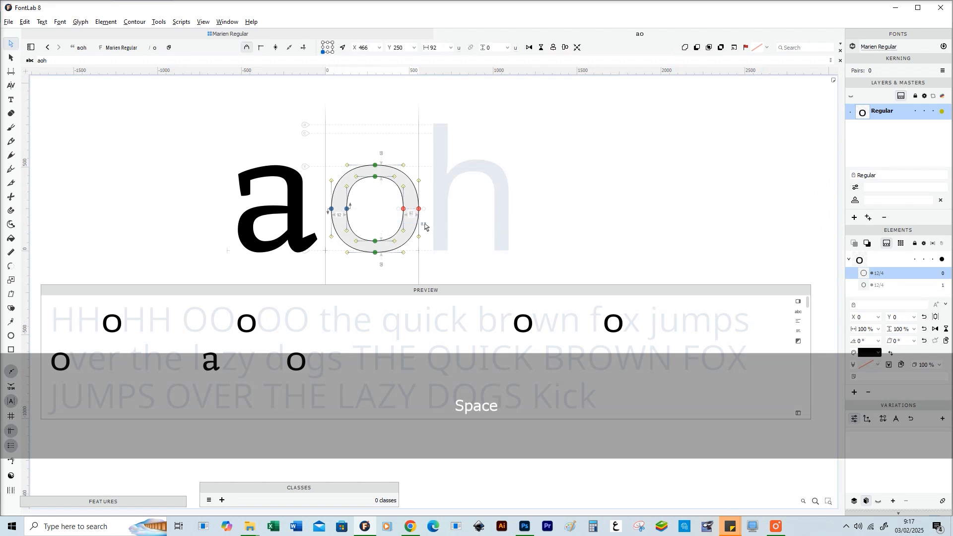
# Step: Move the selected right-hand nodes of the o left 70 units to X 396 to narrow the letter
pyautogui.hotkey('shift', 'Left')
pyautogui.hotkey('shift', 'Left')
pyautogui.hotkey('shift', 'Left')
pyautogui.hotkey('shift', 'Left')
pyautogui.hotkey('shift', 'Left')
pyautogui.hotkey('shift', 'Left')
pyautogui.hotkey('shift', 'Left')
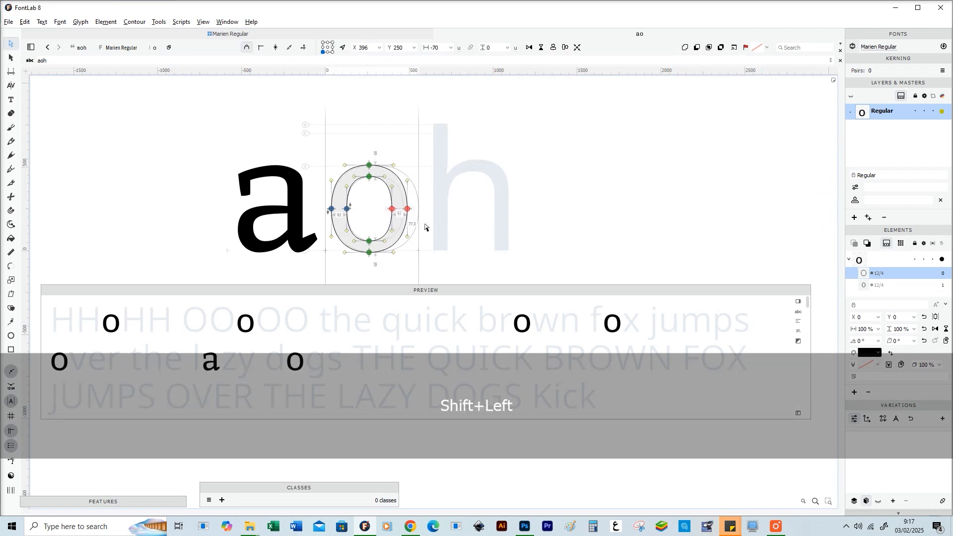
# Step: Move the o's right-hand outer and inner nodes right 40 units to X 436 to widen the letter again
pyautogui.press('space')
pyautogui.press('space')
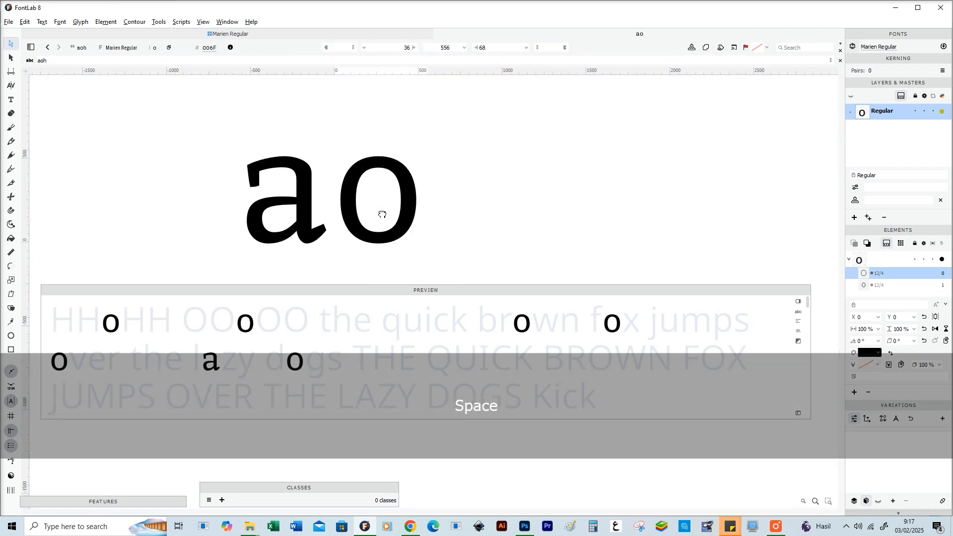
pyautogui.moveTo(356, 290); pyautogui.dragTo(357, 253)
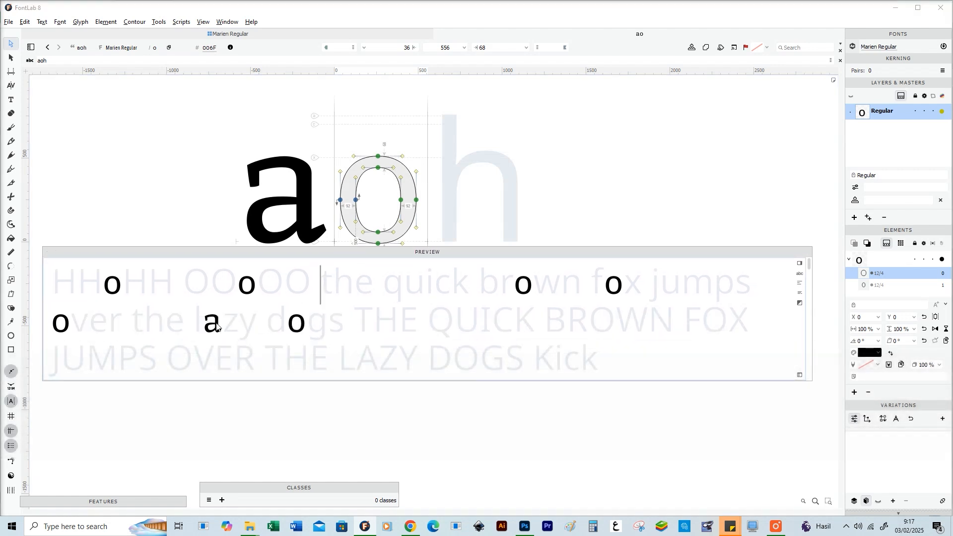
pyautogui.moveTo(378, 183); pyautogui.dragTo(423, 215)
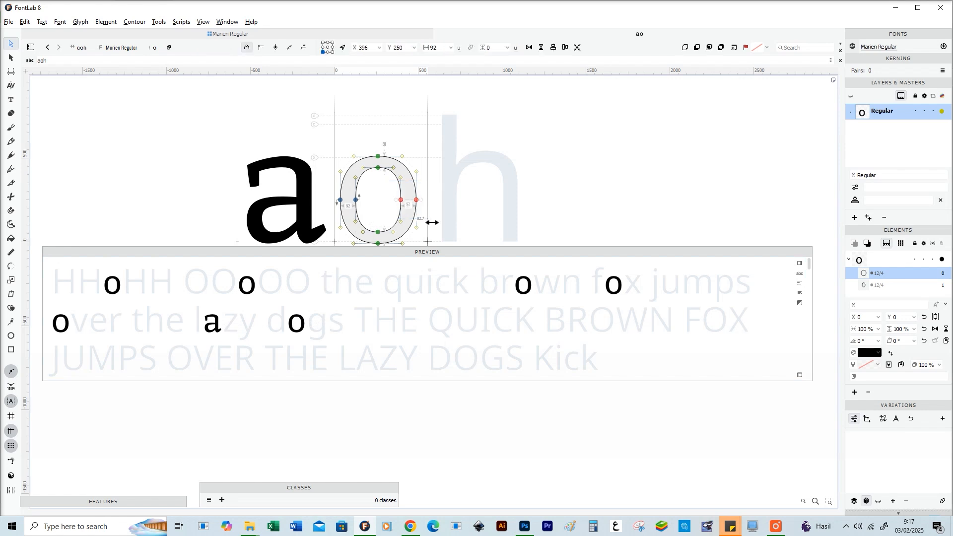
pyautogui.hotkey('shift', 'Right')
pyautogui.hotkey('shift', 'Right')
pyautogui.hotkey('shift', 'Right')
pyautogui.hotkey('shift', 'Right')
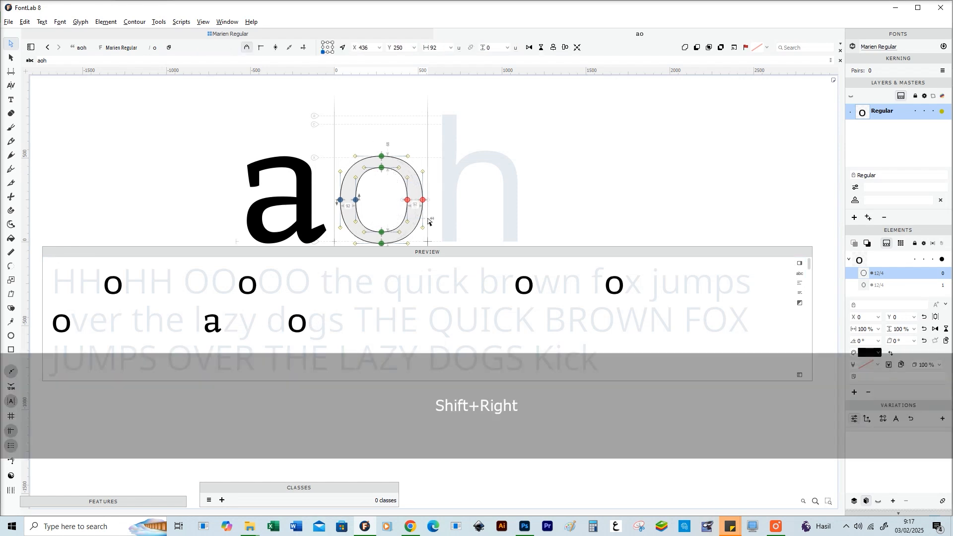
# Step: Check the filled a and o at a smaller scale and return the Preview panel to its lower place
pyautogui.click(382, 191)
pyautogui.press('space')
pyautogui.scroll(-1, 382, 191)
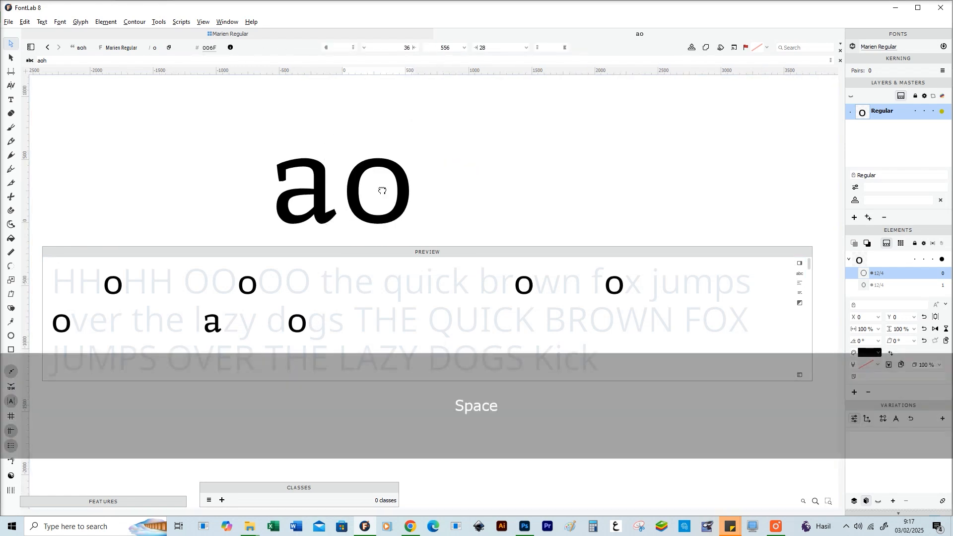
pyautogui.scroll(2, 377, 189)
pyautogui.moveTo(369, 193); pyautogui.dragTo(365, 186)
pyautogui.moveTo(375, 254); pyautogui.dragTo(373, 336)
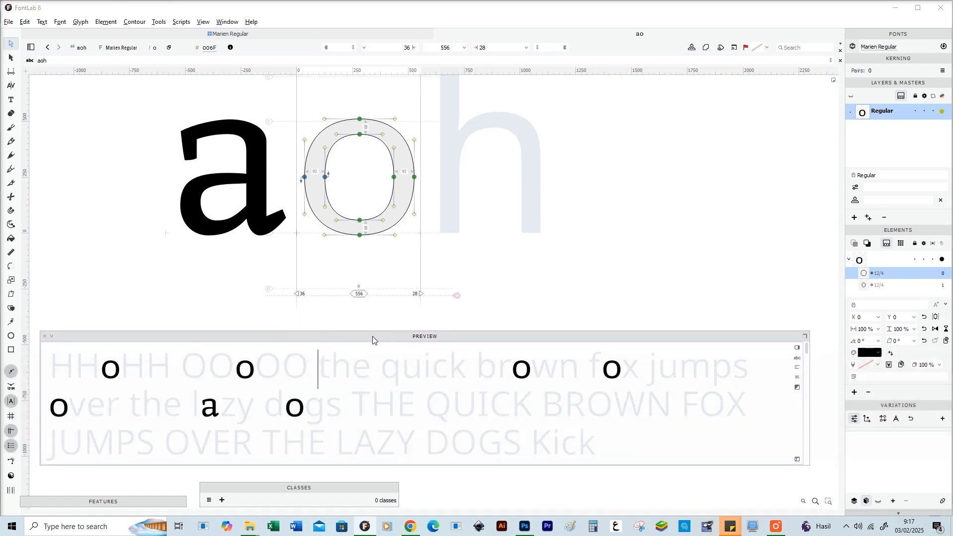
# Step: Examine the filled o beside the a, comparing width, stroke weight and curve shape
pyautogui.press('space')
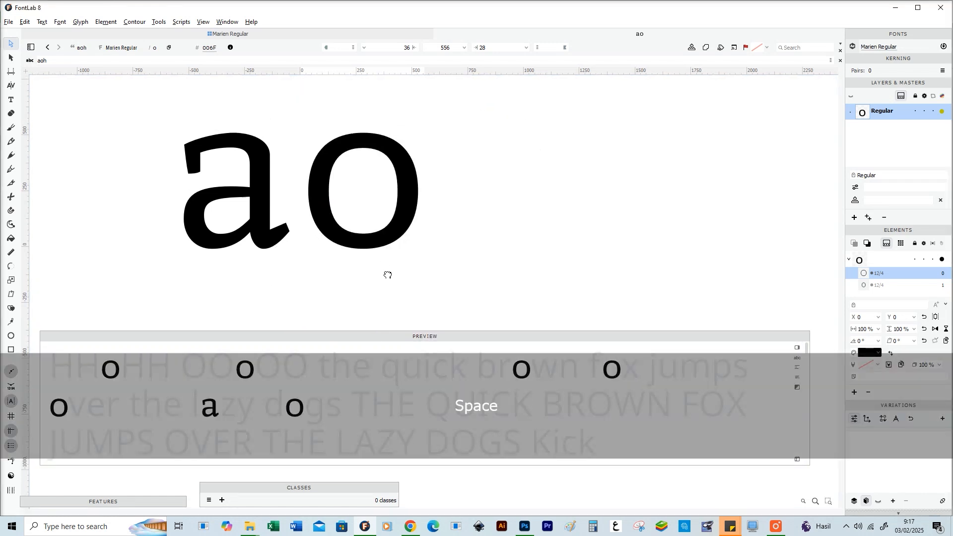
pyautogui.moveTo(387, 272); pyautogui.dragTo(391, 287)
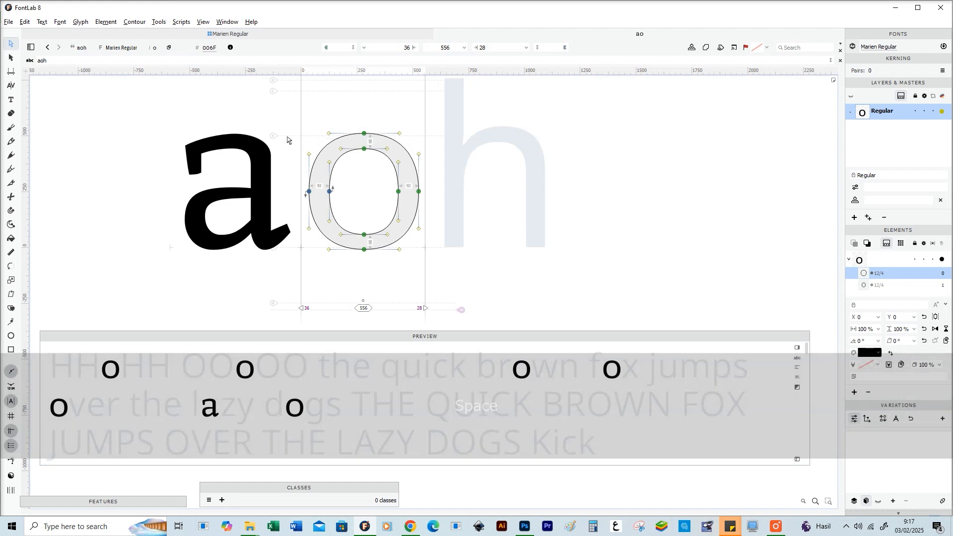
pyautogui.press('space')
pyautogui.moveTo(399, 134); pyautogui.dragTo(406, 138)
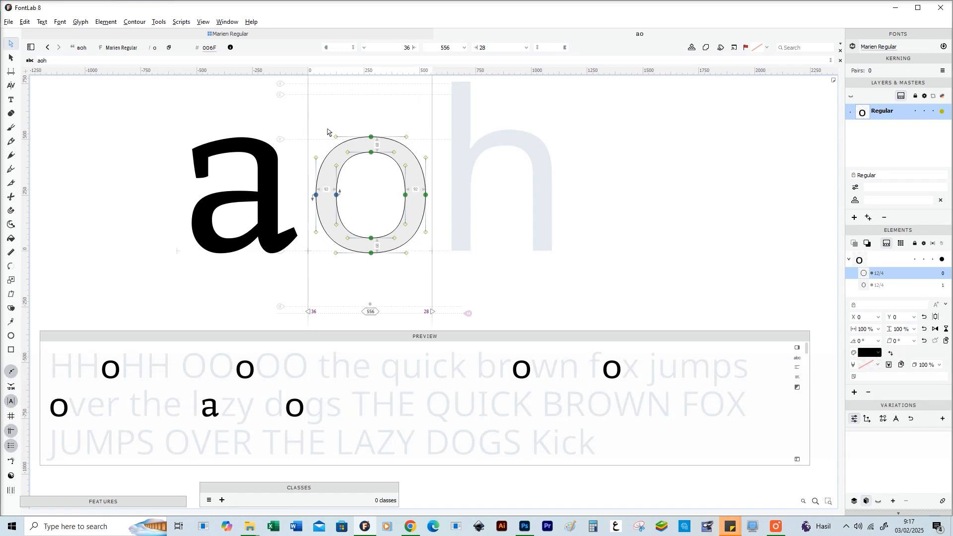
pyautogui.press('space')
pyautogui.moveTo(334, 118); pyautogui.dragTo(340, 127)
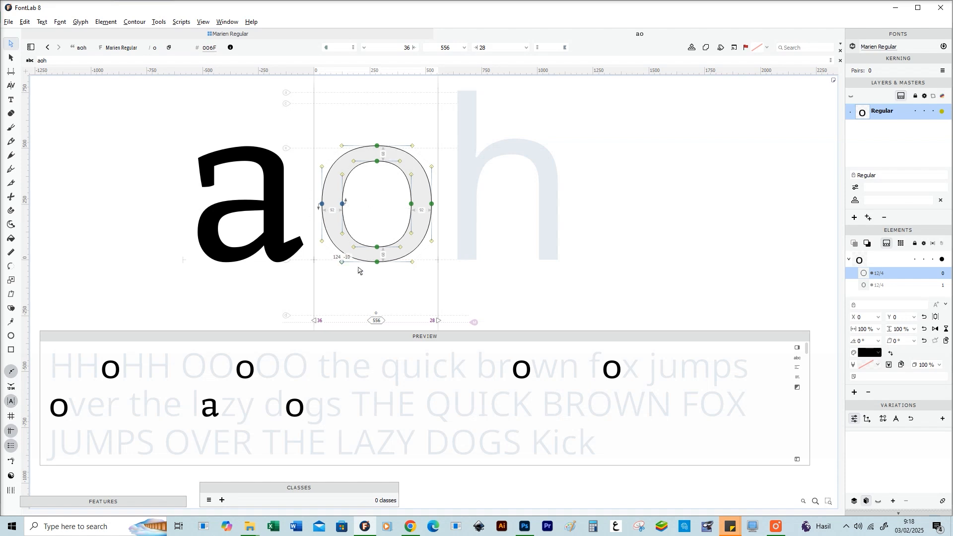
pyautogui.press('space')
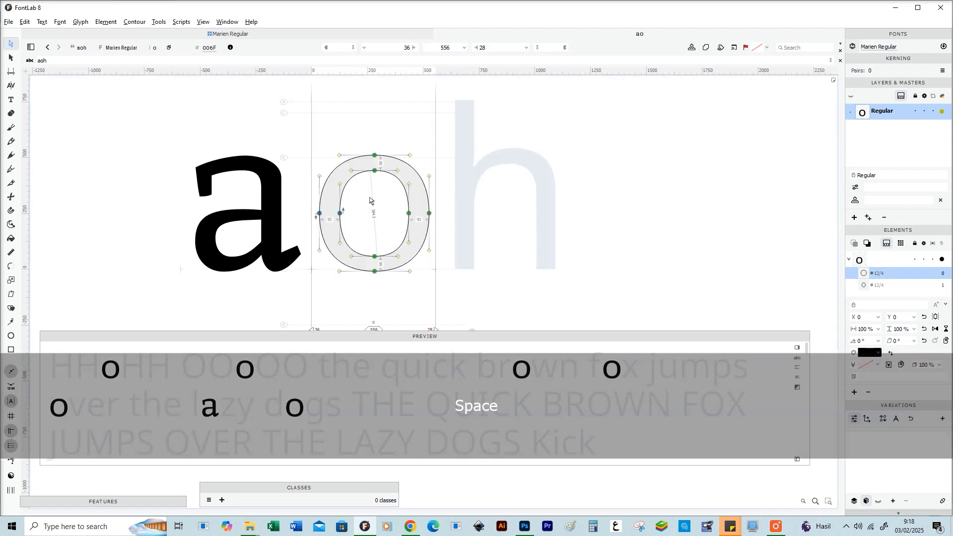
pyautogui.moveTo(480, 206); pyautogui.dragTo(449, 213)
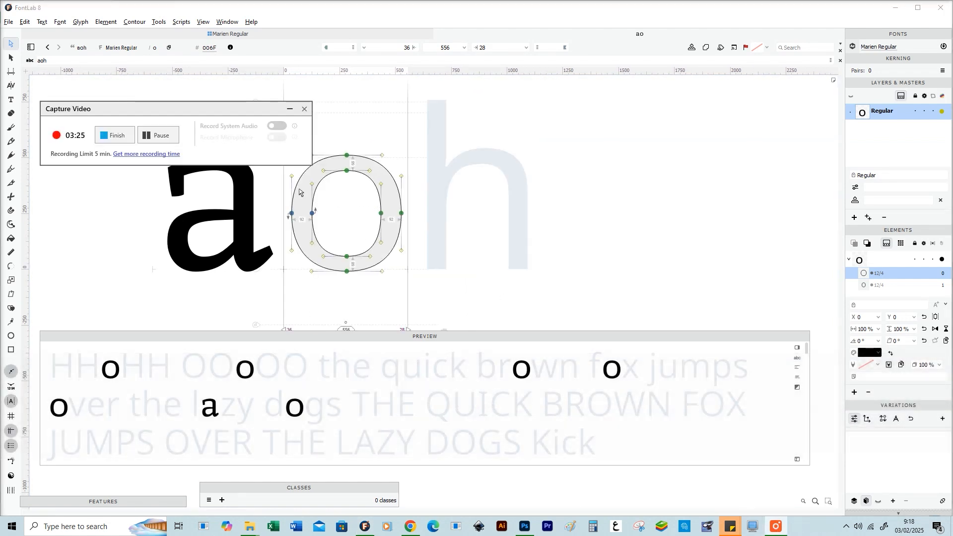
pyautogui.press('space')
pyautogui.moveTo(362, 211); pyautogui.dragTo(323, 213)
pyautogui.press('space')
# Step: Open the h for editing and draw its stem as a rectangle about 109 units wide from the baseline up to 750
pyautogui.doubleClick(434, 192)
pyautogui.press('space')
pyautogui.moveTo(448, 216); pyautogui.dragTo(391, 243)
pyautogui.press('space')
pyautogui.press('space')
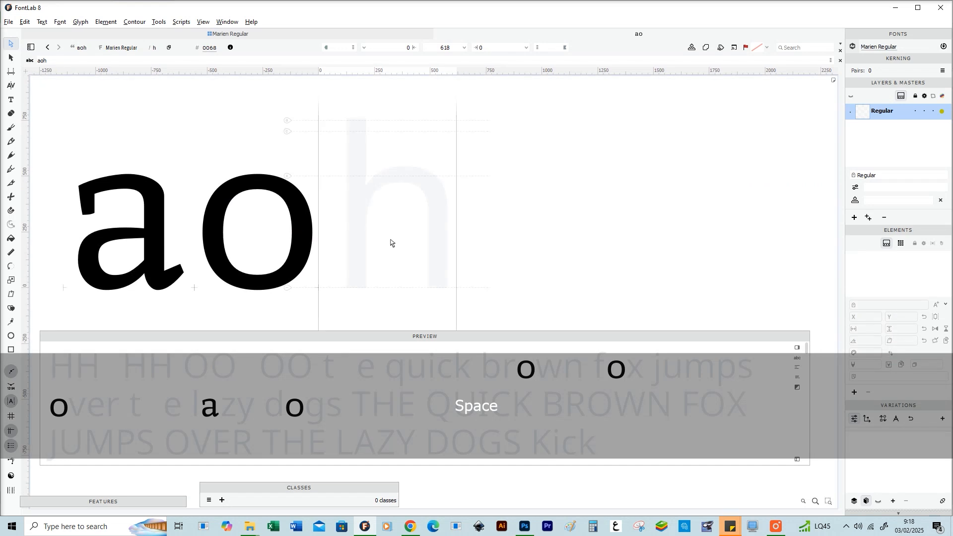
pyautogui.press('r')
pyautogui.moveTo(335, 132); pyautogui.dragTo(360, 288)
pyautogui.press('a')
pyautogui.click(343, 131)
pyautogui.scroll(3, 342, 132)
pyautogui.moveTo(352, 133); pyautogui.dragTo(351, 114)
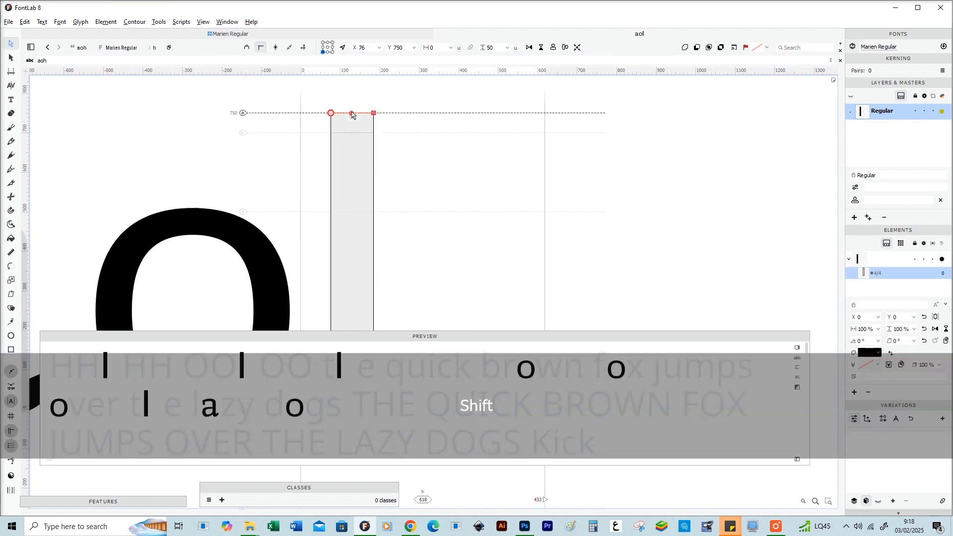
# Step: Open the a and check the thickness of its vertical stem against the new h stem
pyautogui.scroll(-2, 397, 186)
pyautogui.press('space')
pyautogui.moveTo(401, 191); pyautogui.dragTo(395, 157)
pyautogui.scroll(1, 368, 159)
pyautogui.press('z')
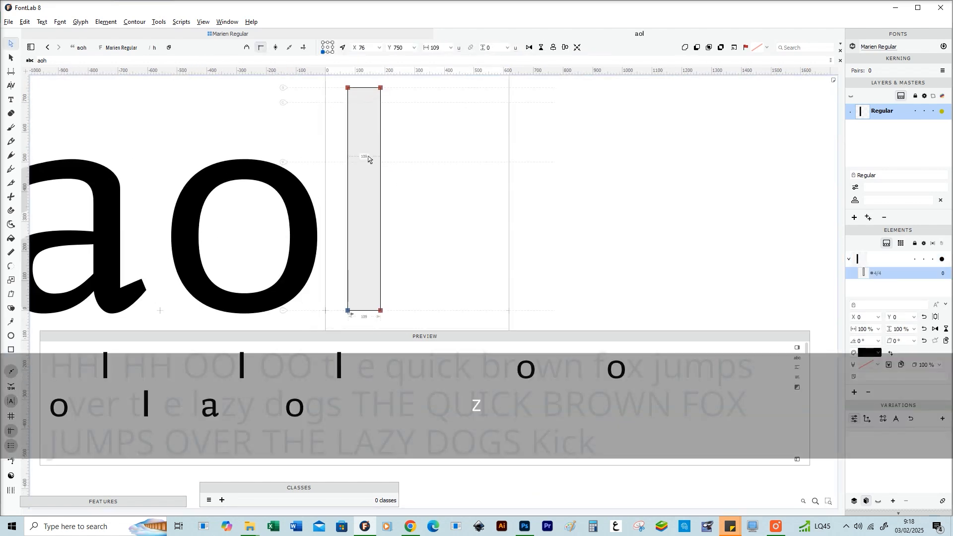
pyautogui.press('space')
pyautogui.doubleClick(296, 187)
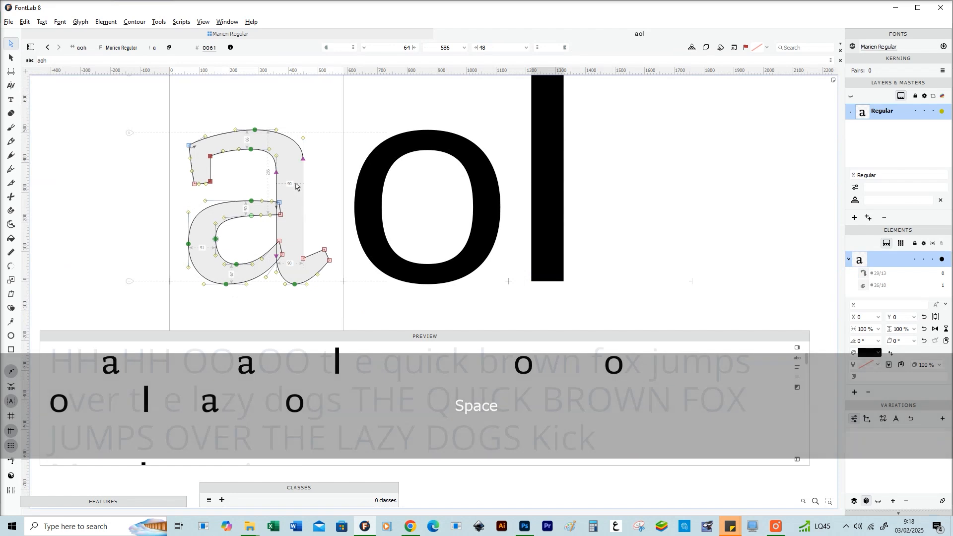
# Step: Return to the h and move the stem's right edge to X 166, making the stem 90 units wide
pyautogui.press('space')
pyautogui.moveTo(553, 159); pyautogui.dragTo(492, 173)
pyautogui.doubleClick(492, 173)
pyautogui.click(502, 170)
pyautogui.press('Right')
pyautogui.hotkey('shift', 'Left')
pyautogui.hotkey('shift', 'Left')
pyautogui.press('space')
pyautogui.scroll(-2, 506, 149)
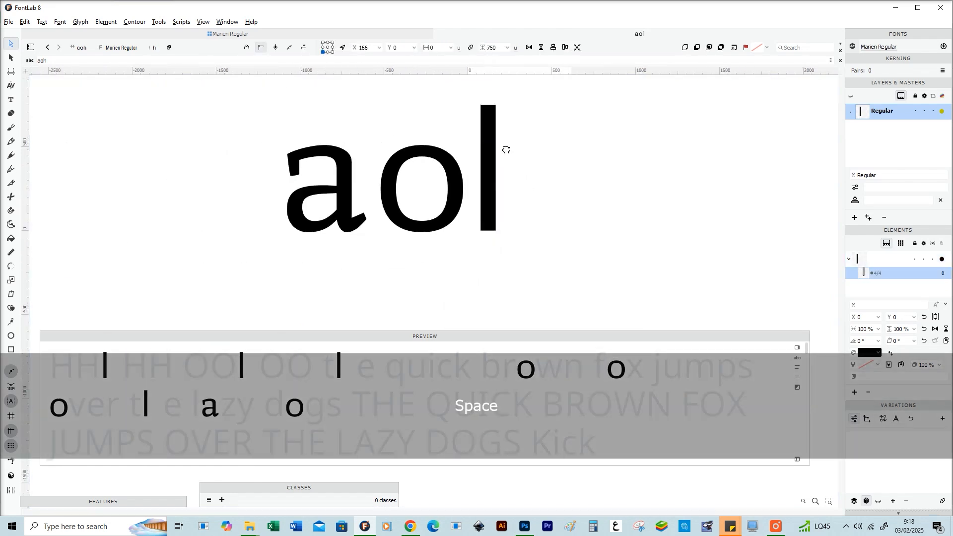
# Step: Duplicate the h's stem 300 units to the right and lower the copy's top to the x-height
pyautogui.moveTo(506, 150); pyautogui.dragTo(469, 154)
pyautogui.hotkey('ctrl', 'c')
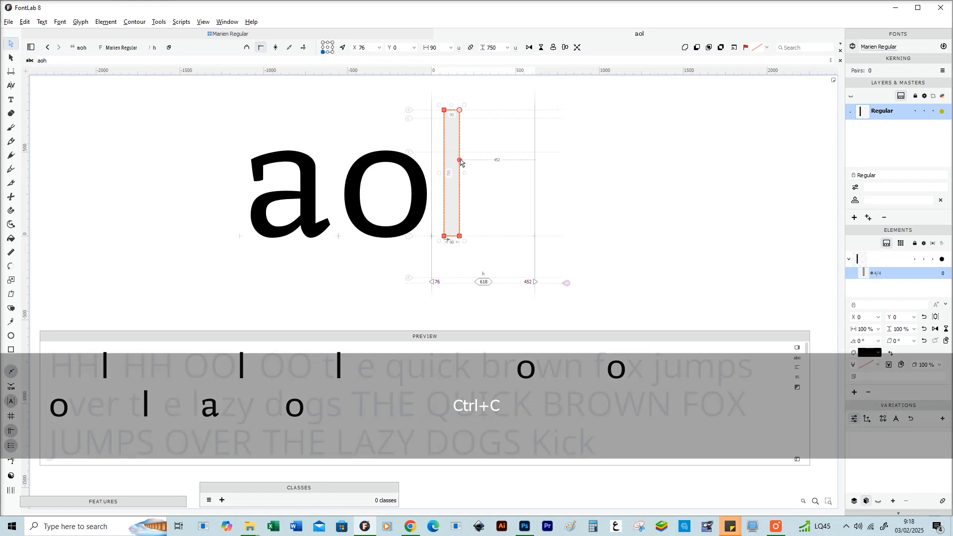
pyautogui.hotkey('ctrl', 'v')
pyautogui.moveTo(461, 160); pyautogui.dragTo(521, 172)
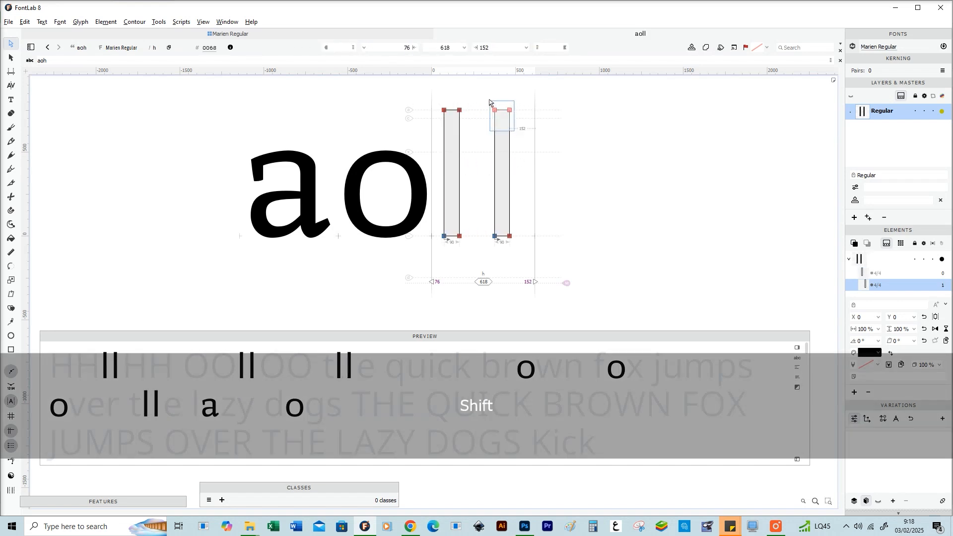
pyautogui.moveTo(496, 110); pyautogui.dragTo(453, 148)
pyautogui.press('space')
pyautogui.press('z')
pyautogui.press('z')
pyautogui.press('x')
pyautogui.press('space')
# Step: Add a node on the right leg's inner side and extend its upper end left into the stem at X 150
pyautogui.moveTo(389, 198); pyautogui.dragTo(444, 163)
pyautogui.press('3')
pyautogui.press('a')
pyautogui.press('z')
pyautogui.moveTo(413, 132); pyautogui.dragTo(311, 147)
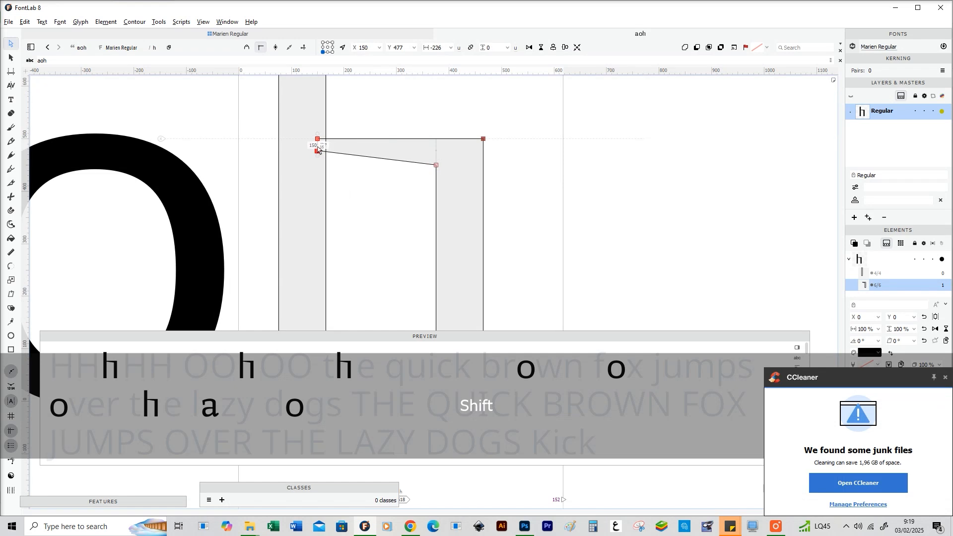
# Step: Add a pair of nodes partway along the h's connecting bar and raise them 10 units for the overshoot
pyautogui.scroll(-2, 372, 165)
pyautogui.press('3')
pyautogui.press('a')
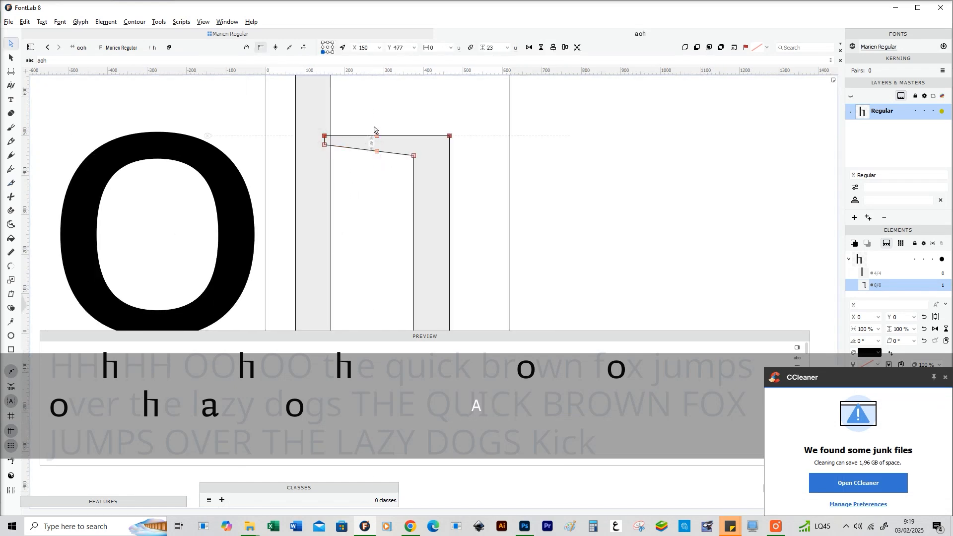
pyautogui.press('z')
pyautogui.hotkey('shift', 'Up')
# Step: Lower the right leg's inner shoulder node to Y 393 with its outer one, and the bar's left end to Y 388
pyautogui.press('x')
pyautogui.click(419, 147)
pyautogui.keyDown('shift'); pyautogui.click(466, 121); pyautogui.keyUp('shift')
pyautogui.moveTo(468, 123); pyautogui.dragTo(467, 152)
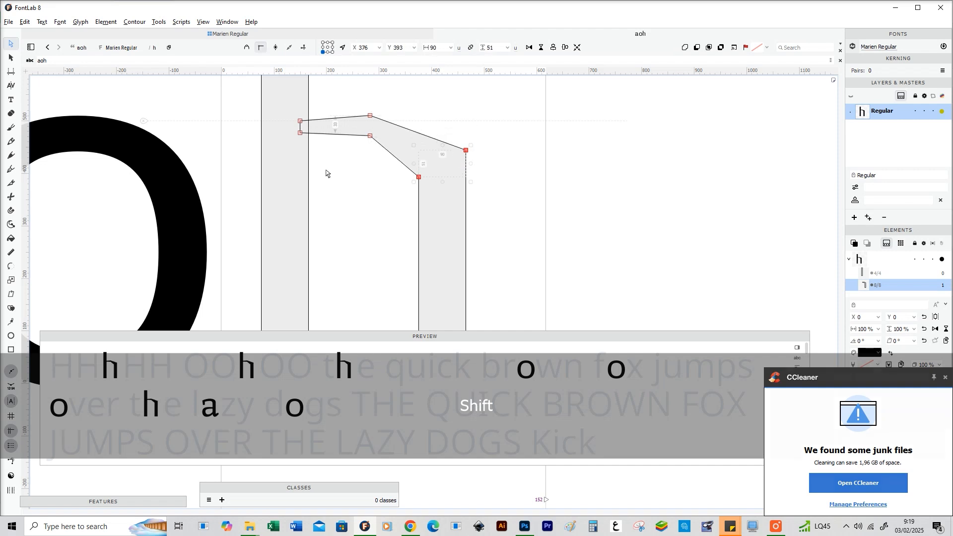
pyautogui.click(300, 126)
pyautogui.moveTo(299, 134); pyautogui.dragTo(296, 181)
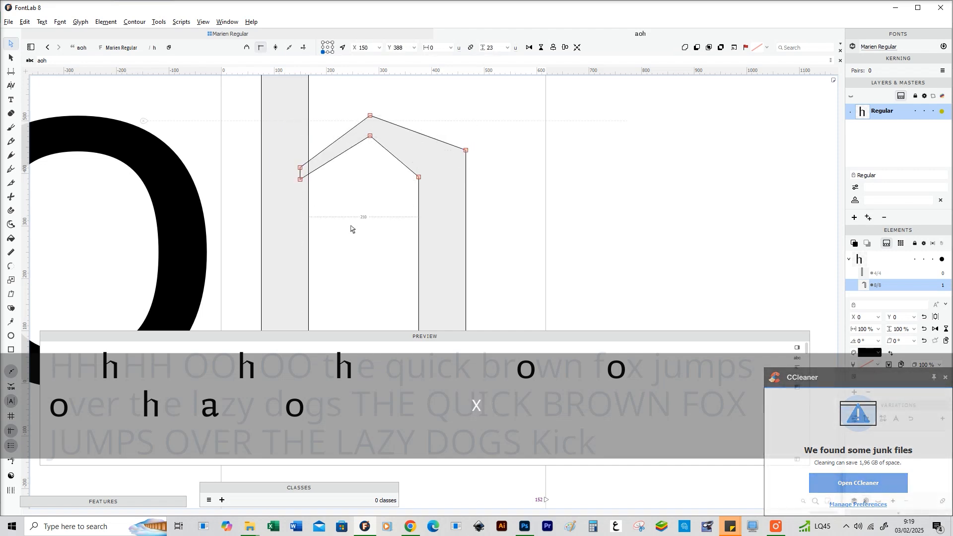
# Step: Convert the arch's two top nodes to smooth curve nodes and level their handles horizontally
pyautogui.press('space')
pyautogui.scroll(-2, 380, 206)
pyautogui.press('z')
pyautogui.rightClick(398, 157)
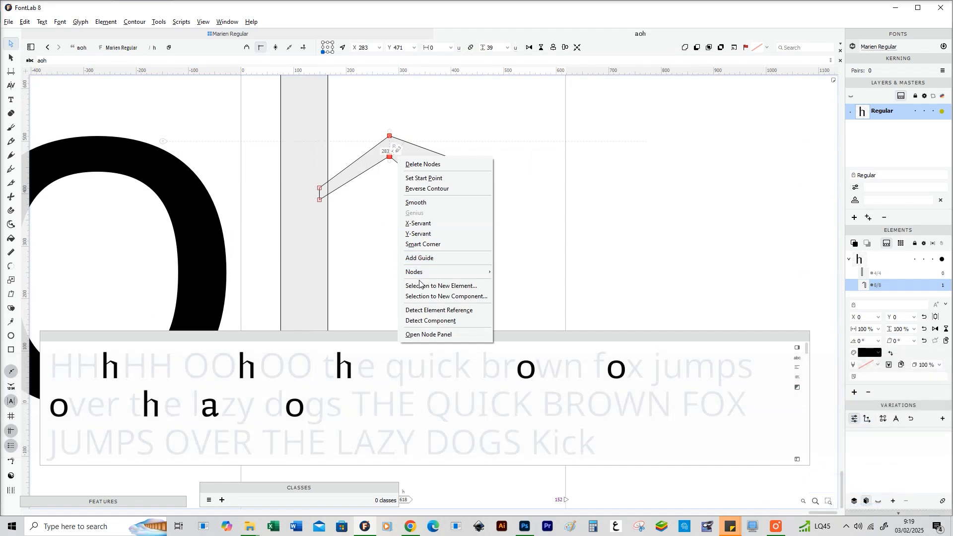
pyautogui.click(429, 203)
pyautogui.press('space')
pyautogui.press('z')
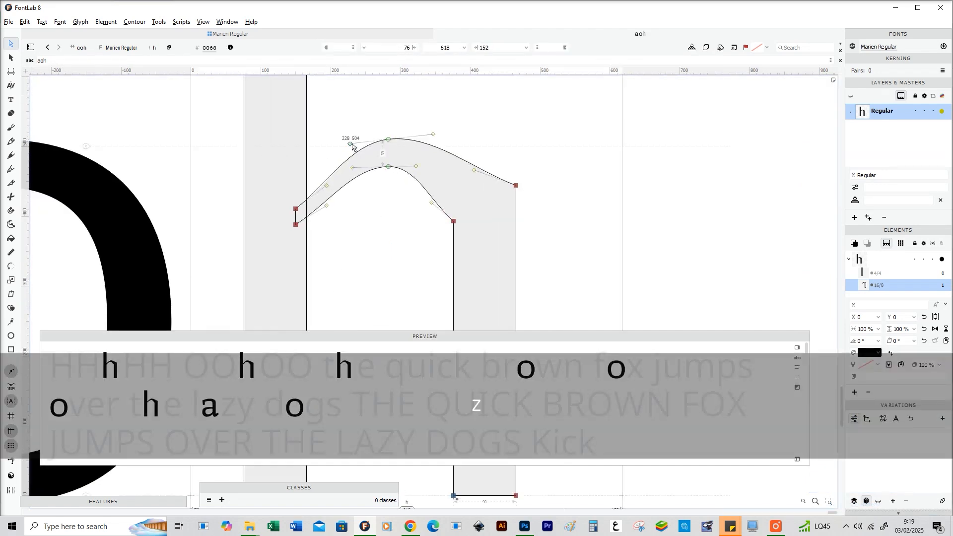
pyautogui.moveTo(353, 169); pyautogui.dragTo(352, 167)
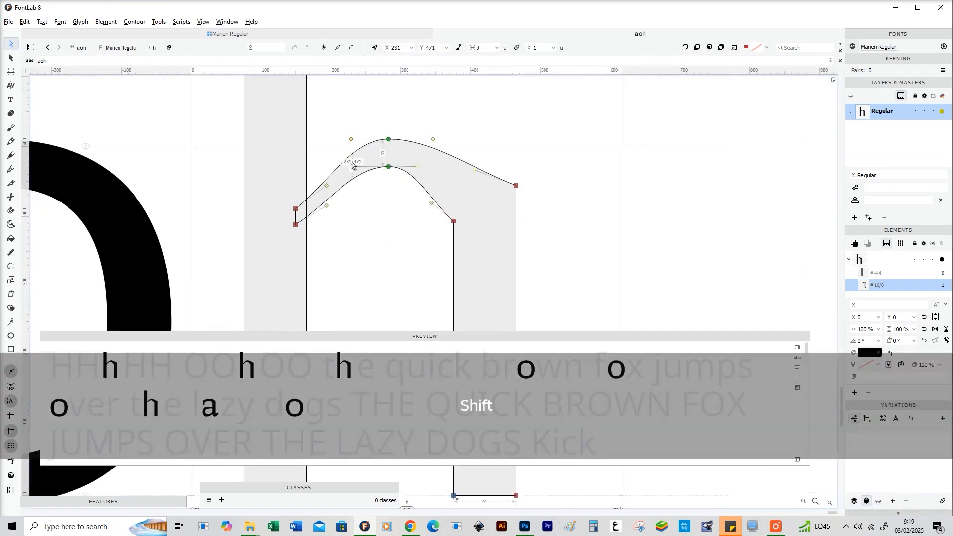
# Step: Smooth the inner and outer shoulder nodes so the arch flows into the straight leg, and check the filled h
pyautogui.doubleClick(453, 221)
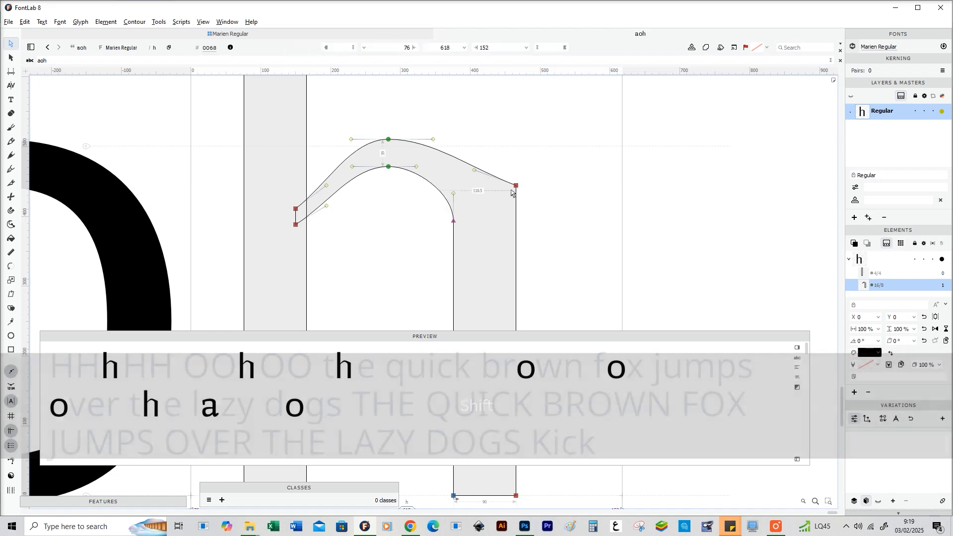
pyautogui.doubleClick(516, 186)
pyautogui.press('x')
pyautogui.moveTo(557, 179); pyautogui.dragTo(478, 234)
pyautogui.press('x')
pyautogui.press('space')
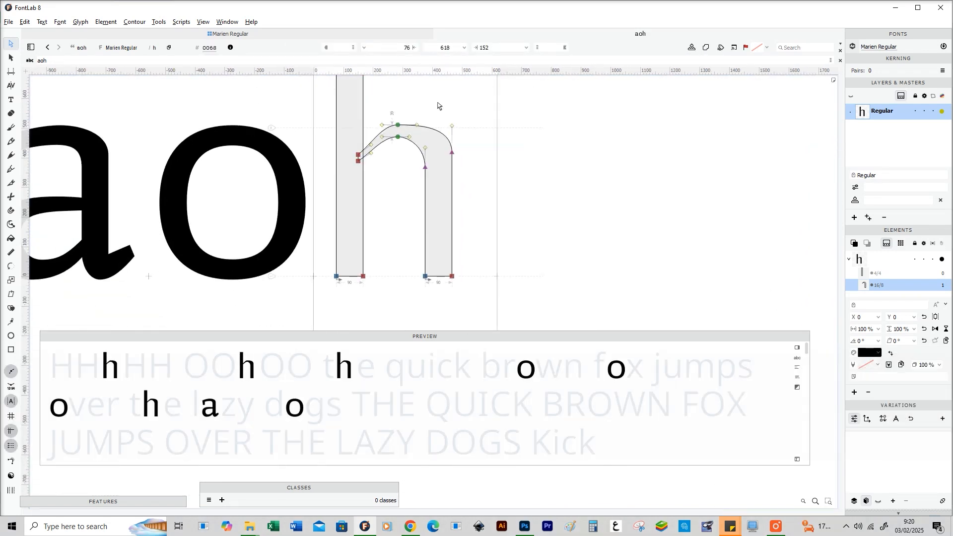
pyautogui.press('space')
pyautogui.moveTo(410, 182); pyautogui.dragTo(444, 187)
pyautogui.press('z')
pyautogui.press('space')
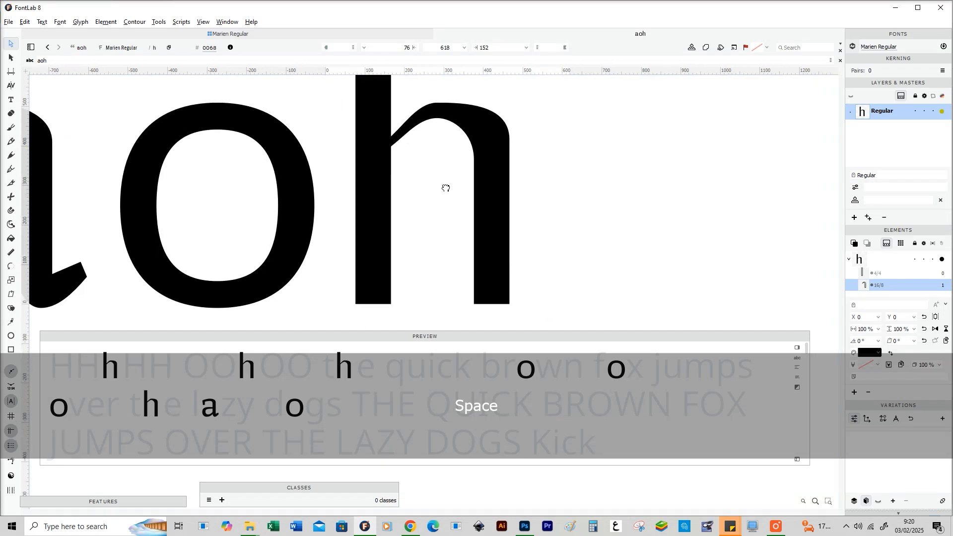
# Step: Move the h's right leg 70 units to the right to widen the letter
pyautogui.press('x')
pyautogui.moveTo(446, 142); pyautogui.dragTo(520, 273)
pyautogui.moveTo(409, 193); pyautogui.dragTo(430, 193)
pyautogui.press('space')
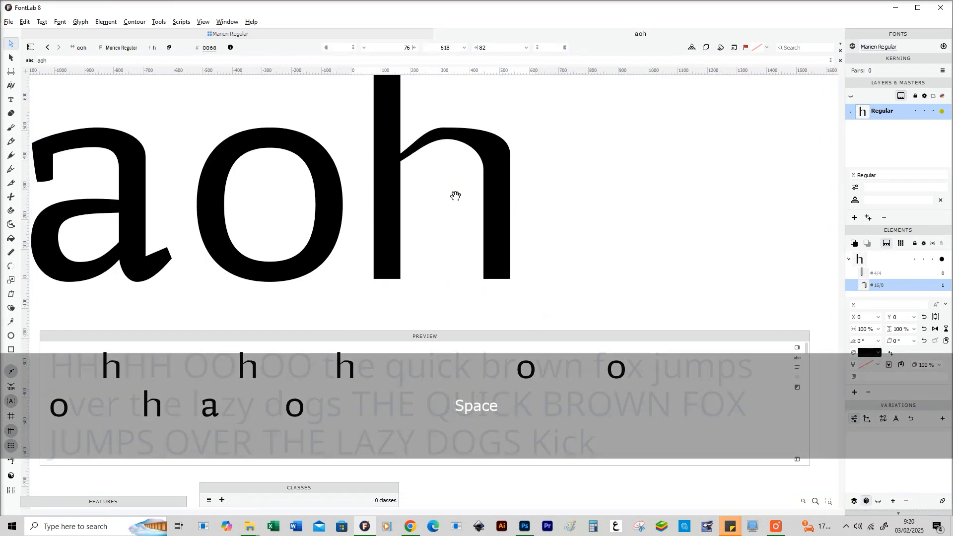
# Step: Move the h's right leg back left 21 units and check the filled shape beside the o
pyautogui.press('z')
pyautogui.moveTo(468, 139); pyautogui.dragTo(561, 342)
pyautogui.press('c')
pyautogui.hotkey('shift', 'Left')
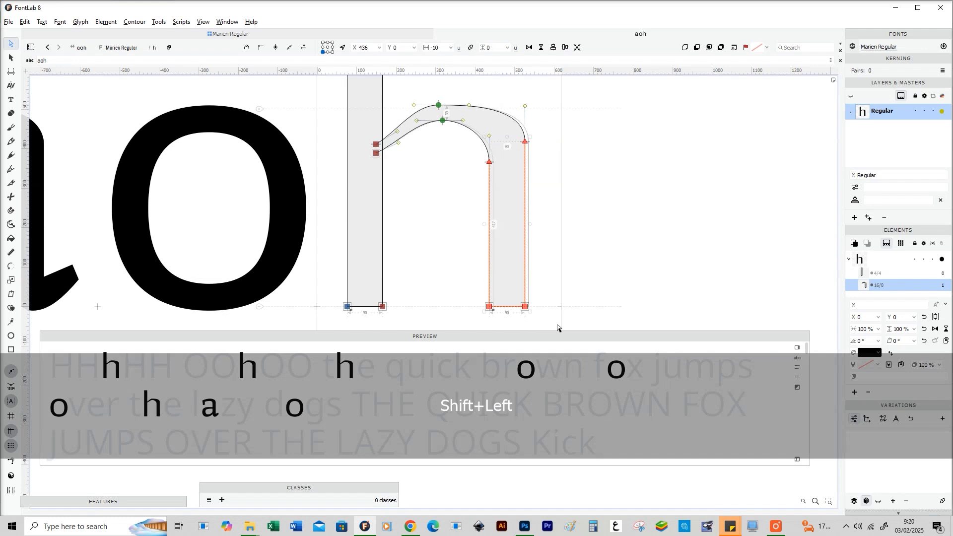
pyautogui.hotkey('shift', 'Left')
pyautogui.press('Left')
pyautogui.press('space')
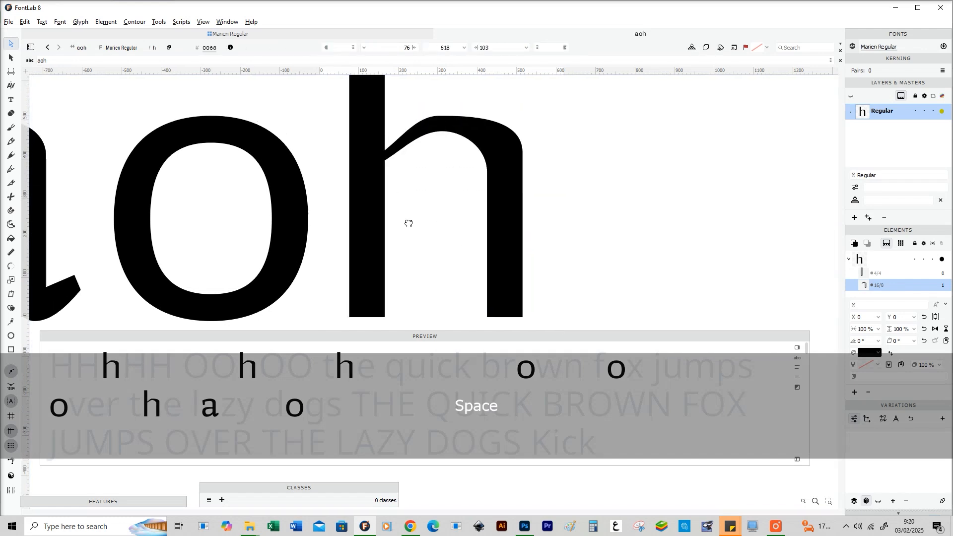
# Step: Move the arch's left end nodes down and deeper into the stem, slanting the end across the stroke
pyautogui.press('z')
pyautogui.moveTo(361, 173); pyautogui.dragTo(341, 190)
pyautogui.moveTo(375, 156)
pyautogui.mouseDown()
pyautogui.moveTo(377, 147)
pyautogui.moveTo(388, 160)
pyautogui.mouseUp()
# Step: Move the arch's top nodes right 24 units, placing the outer one at X 327, and lengthen their right-hand handles
pyautogui.click(471, 95)
pyautogui.moveTo(470, 92); pyautogui.dragTo(485, 92)
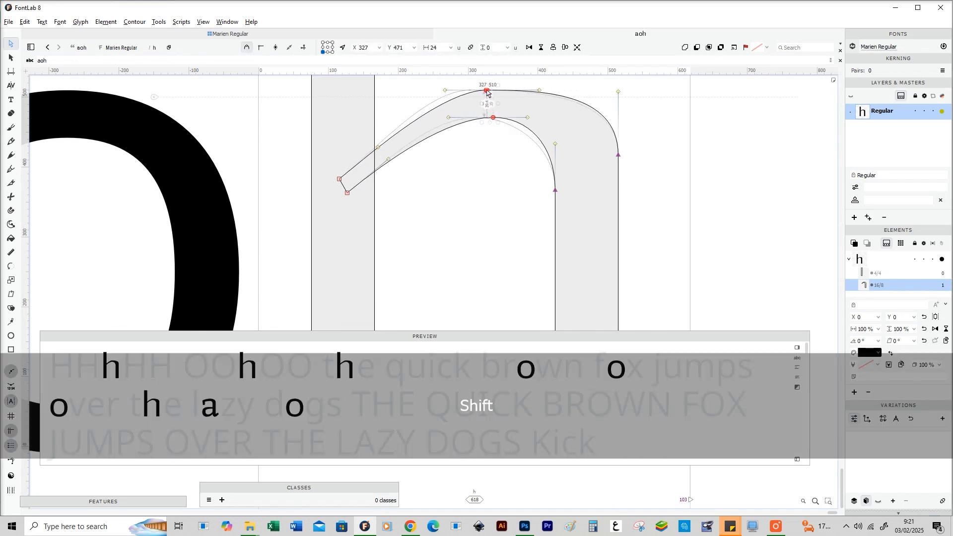
pyautogui.click(537, 126)
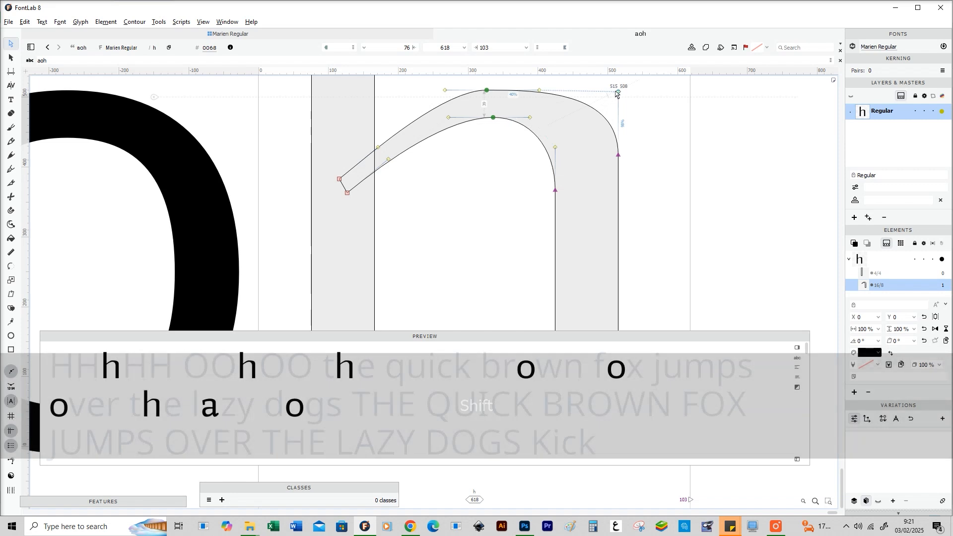
pyautogui.press('space')
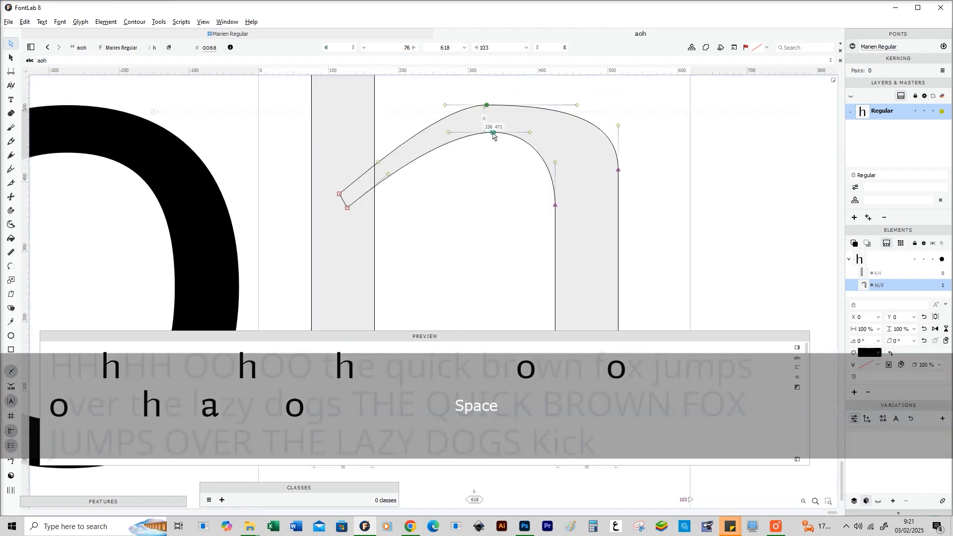
# Step: Open the o beside the h and check the thickness of its top stroke
pyautogui.press('space')
pyautogui.click(299, 219)
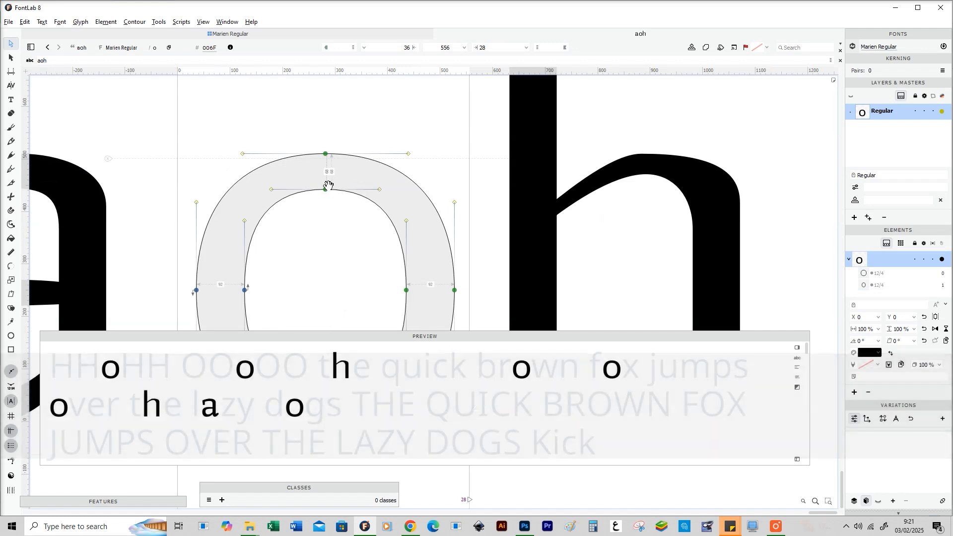
pyautogui.press('space')
# Step: Move the h arch's three inner contour nodes down 30 units to thicken the arch
pyautogui.moveTo(698, 244); pyautogui.dragTo(506, 239)
pyautogui.press('z')
pyautogui.doubleClick(470, 219)
pyautogui.click(448, 151)
pyautogui.keyDown('shift'); pyautogui.click(510, 223); pyautogui.keyUp('shift')
pyautogui.moveTo(296, 229); pyautogui.dragTo(297, 227)
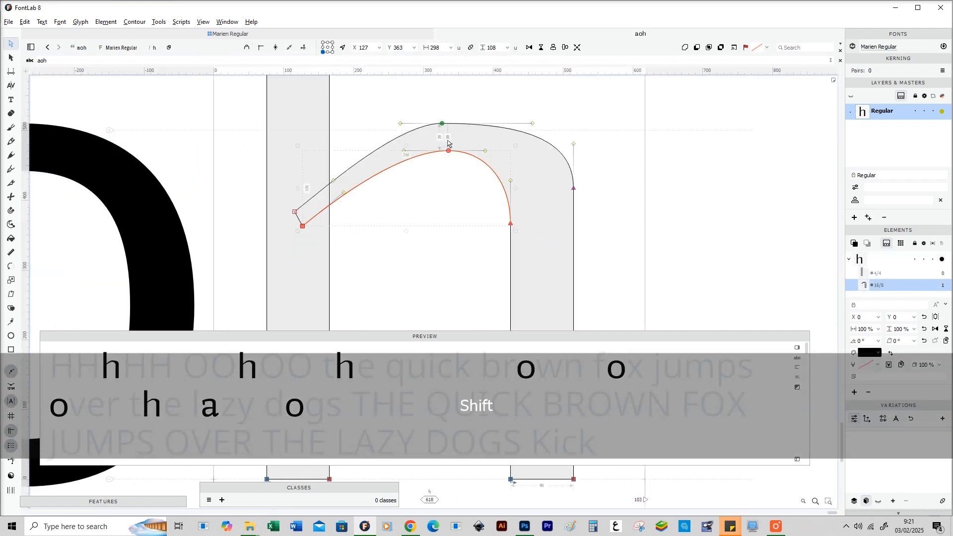
pyautogui.hotkey('shift', 'Down')
pyautogui.hotkey('shift', 'Down')
pyautogui.hotkey('shift', 'Down')
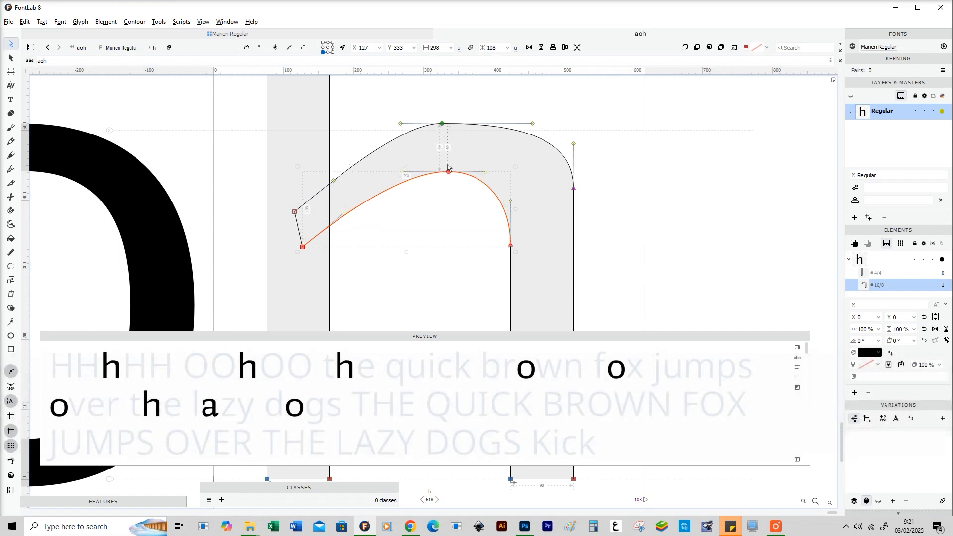
# Step: Nudge the selected inner arch nodes back up to Y 337 to fine-tune the stroke thickness
pyautogui.press('Up')
pyautogui.press('Up')
pyautogui.press('Up')
pyautogui.press('Up')
pyautogui.press('Down')
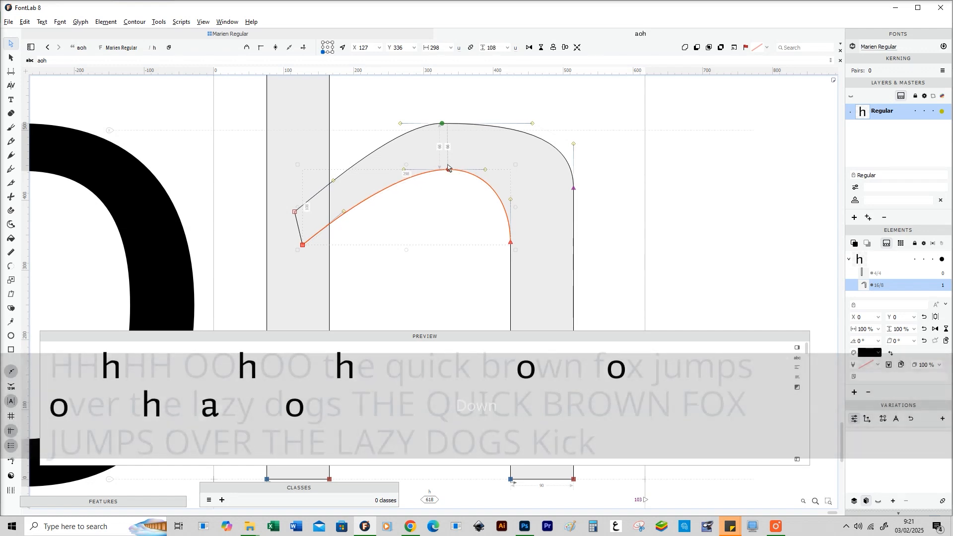
pyautogui.press('Up')
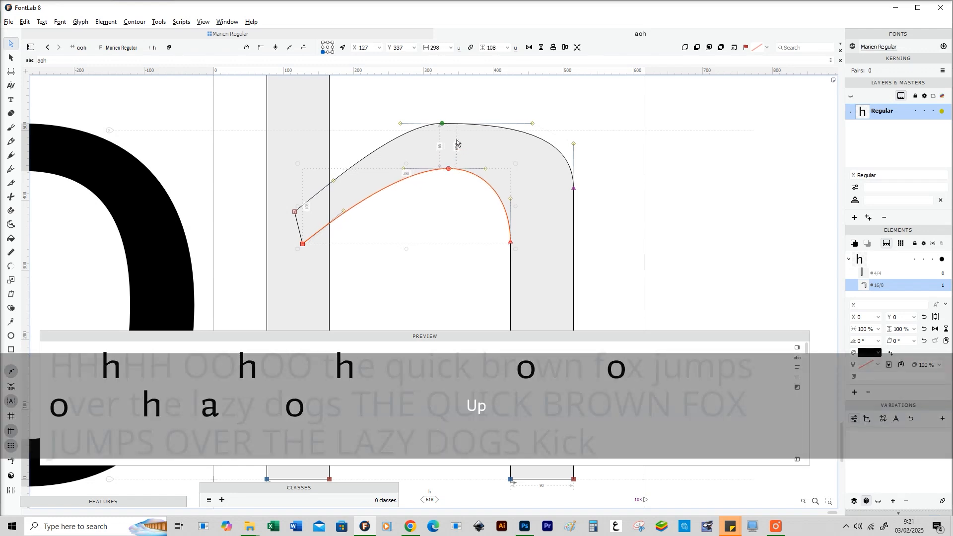
# Step: Compare the thickness of the h's arch with the top stroke of the o
pyautogui.click(406, 231)
pyautogui.scroll(-3, 407, 232)
pyautogui.press('space')
pyautogui.moveTo(403, 232); pyautogui.dragTo(541, 233)
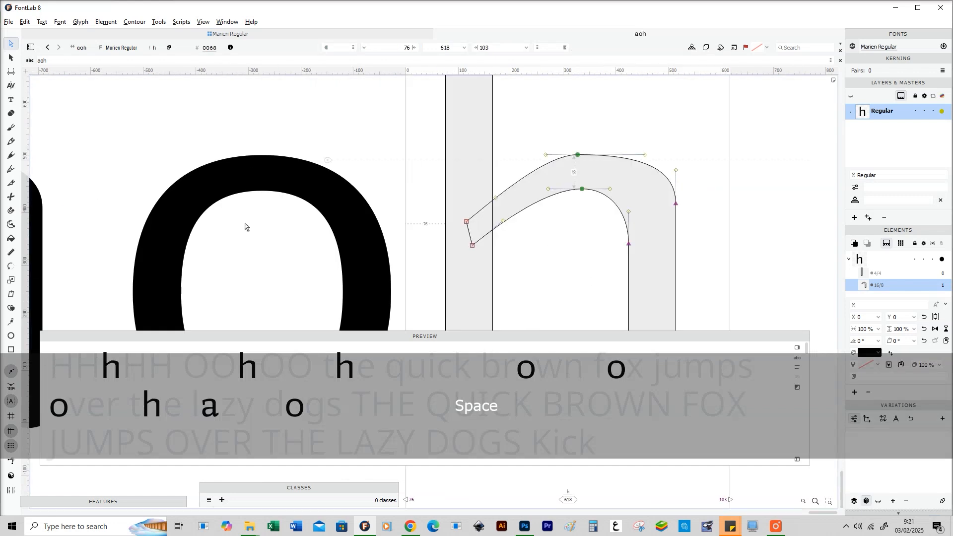
pyautogui.click(245, 227)
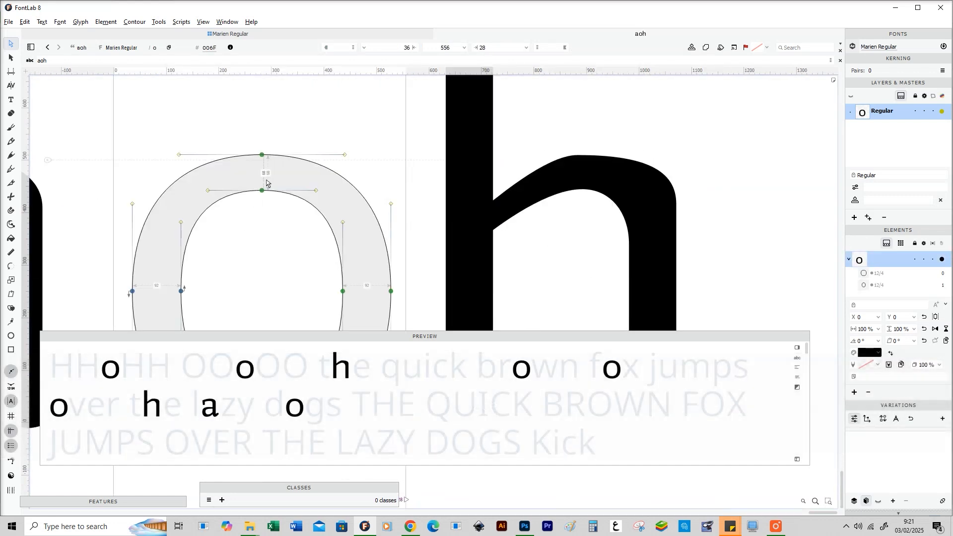
# Step: Raise the curve handle at the outer left end of the h's arch to bow the branch upward
pyautogui.doubleClick(582, 228)
pyautogui.press('space')
pyautogui.moveTo(582, 204); pyautogui.dragTo(522, 199)
pyautogui.press('z')
pyautogui.press('z')
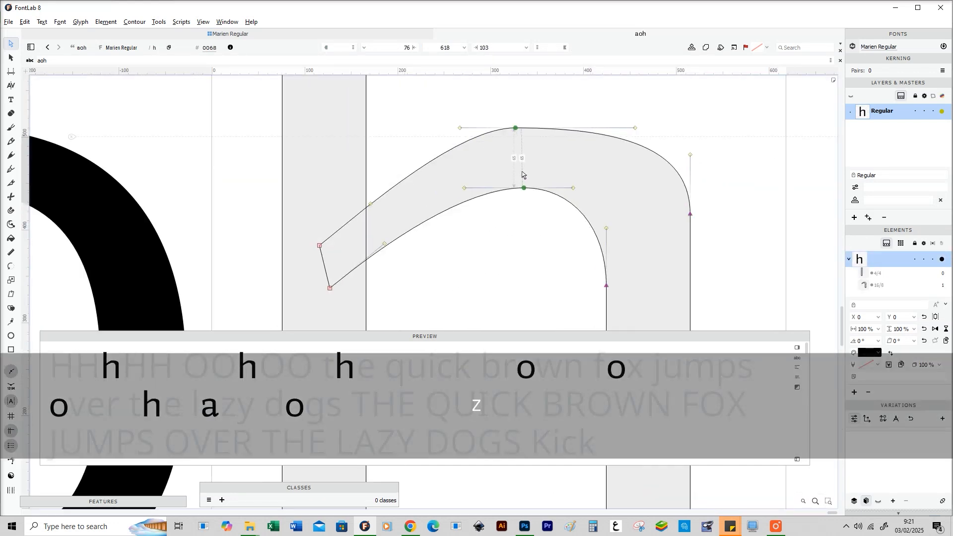
pyautogui.moveTo(370, 205); pyautogui.dragTo(369, 186)
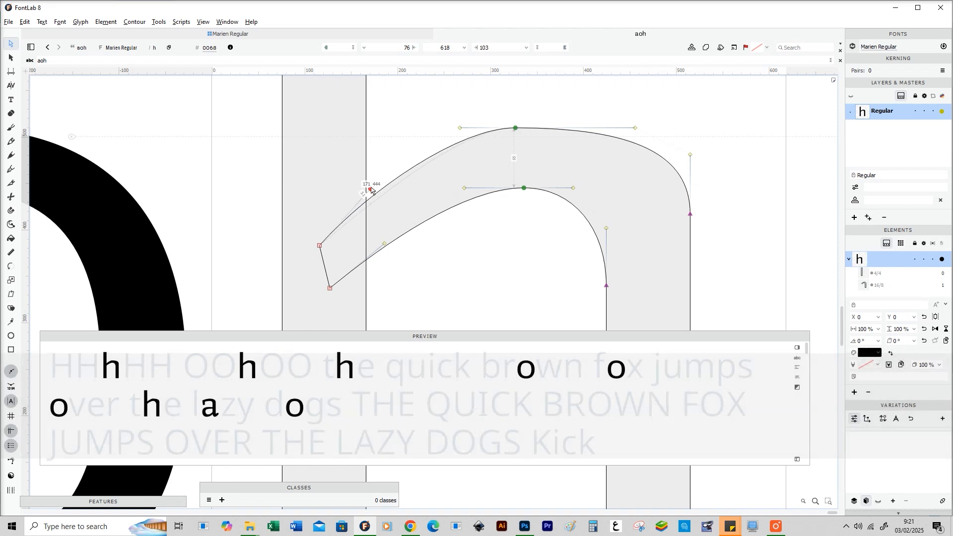
pyautogui.doubleClick(439, 140)
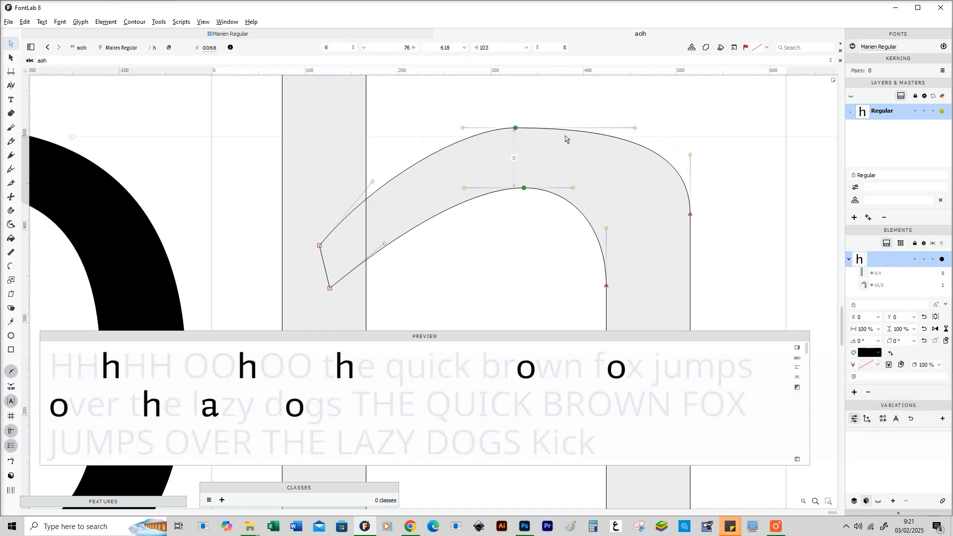
# Step: Convert the arch's outer top node to Genius and lower the outer right-leg node about 40 units
pyautogui.click(516, 129)
pyautogui.rightClick(518, 131)
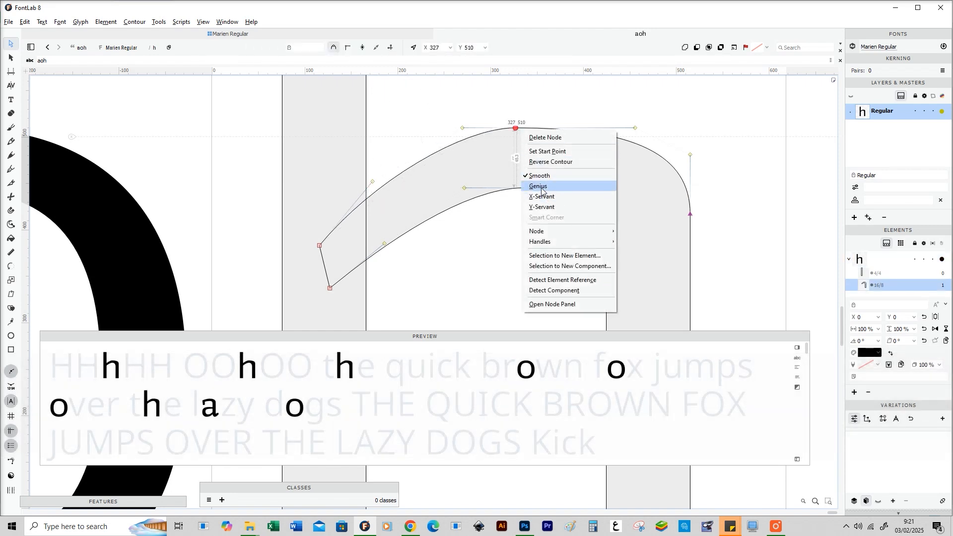
pyautogui.click(536, 186)
pyautogui.moveTo(671, 178); pyautogui.dragTo(608, 151)
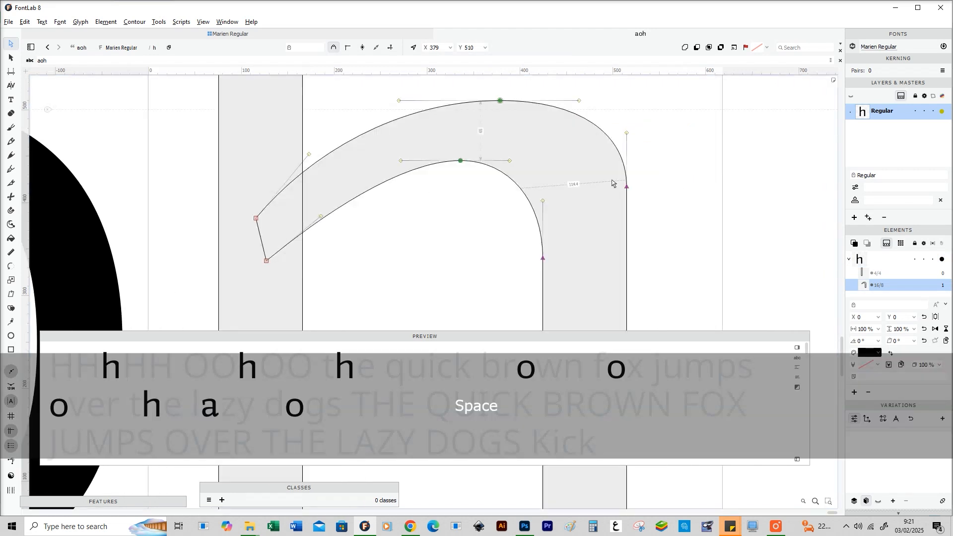
pyautogui.moveTo(629, 190); pyautogui.dragTo(628, 227)
# Step: Convert the arch's inner top node to Genius and check the filled h beside the o
pyautogui.moveTo(460, 215); pyautogui.dragTo(475, 221)
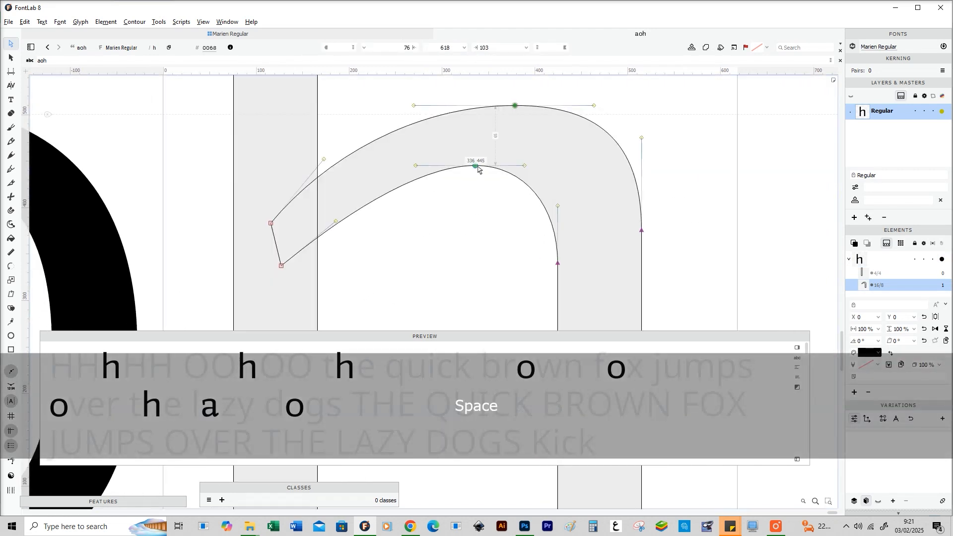
pyautogui.rightClick(478, 167)
pyautogui.click(496, 224)
pyautogui.press('x')
pyautogui.moveTo(47, 161); pyautogui.dragTo(193, 171)
pyautogui.doubleClick(192, 173)
pyautogui.moveTo(533, 227); pyautogui.dragTo(472, 228)
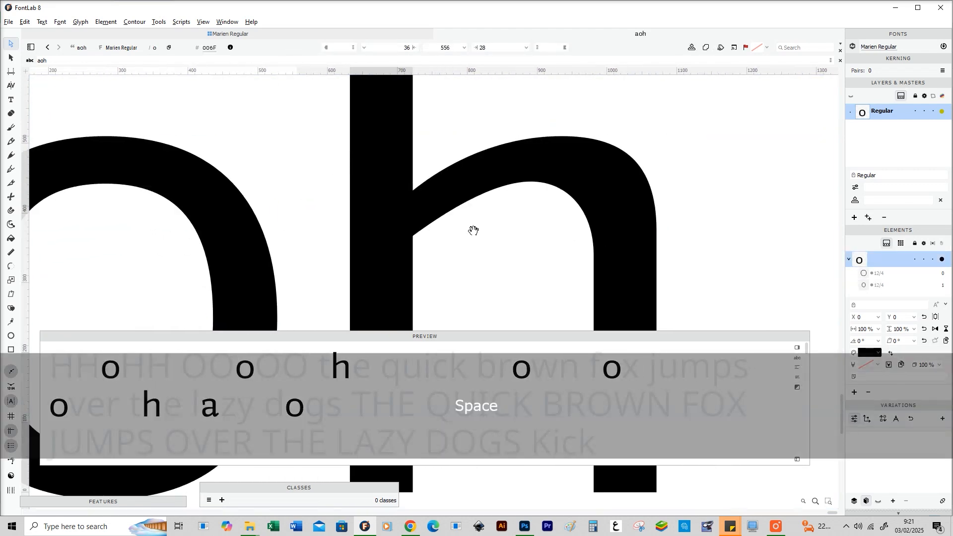
# Step: Try a thinner arch by moving its inner contour nodes up 10 units to Y 347
pyautogui.doubleClick(514, 179)
pyautogui.click(529, 182)
pyautogui.keyDown('shift'); pyautogui.click(562, 241); pyautogui.keyUp('shift')
pyautogui.moveTo(496, 284); pyautogui.dragTo(367, 245)
pyautogui.hotkey('shift', 'Up')
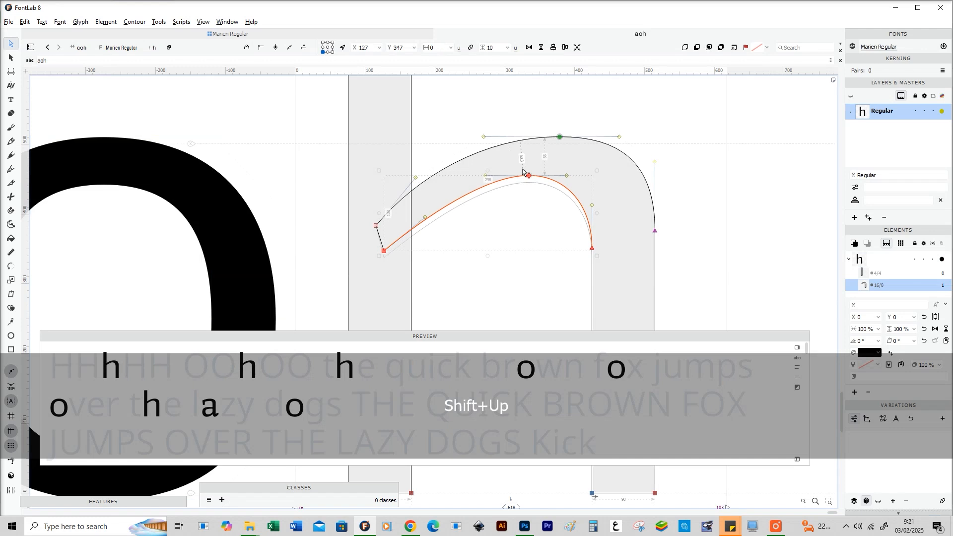
pyautogui.click(523, 233)
# Step: Enlarge the text preview to examine the h among the other letters, and shrink it back
pyautogui.moveTo(395, 331); pyautogui.dragTo(377, 191)
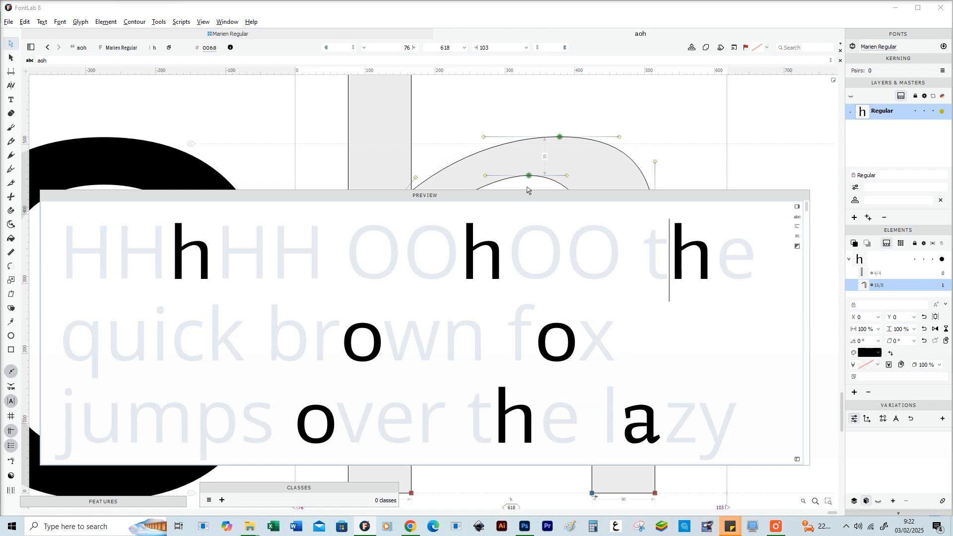
pyautogui.moveTo(527, 194); pyautogui.dragTo(528, 320)
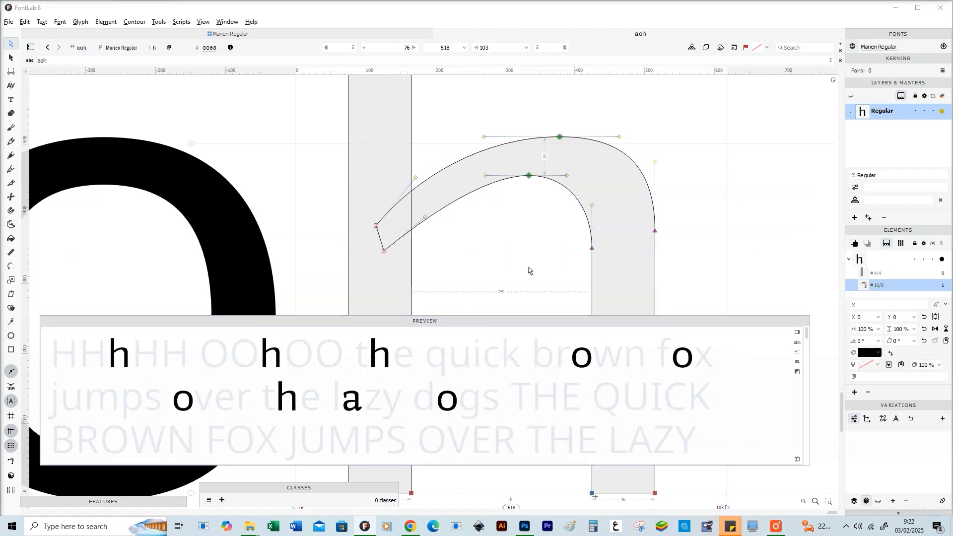
pyautogui.press('space')
pyautogui.moveTo(529, 246); pyautogui.dragTo(495, 240)
# Step: Move the arch's inner contour nodes back down 10 units to Y 337
pyautogui.moveTo(479, 148); pyautogui.dragTo(585, 275)
pyautogui.moveTo(403, 261); pyautogui.dragTo(335, 236)
pyautogui.hotkey('shift', 'Down')
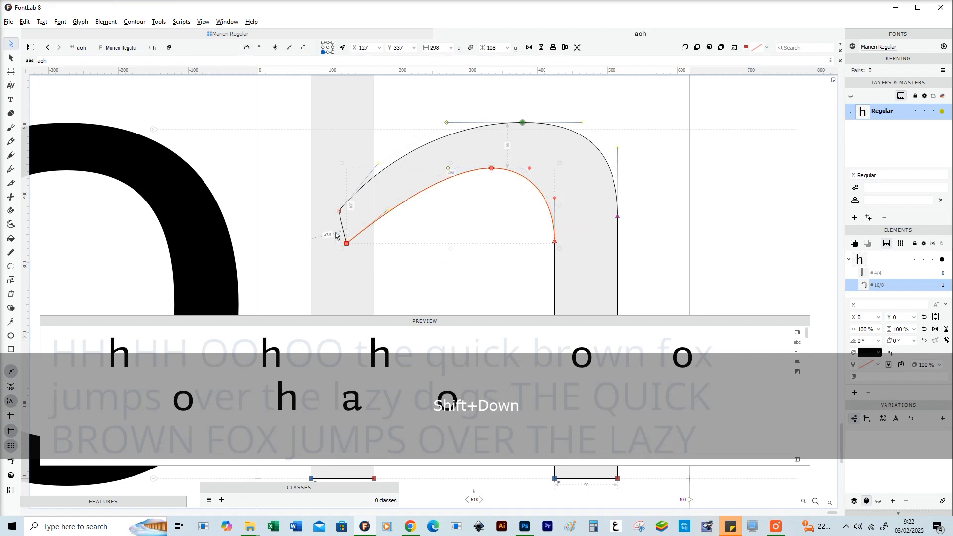
pyautogui.click(447, 240)
# Step: Examine the filled h's arch close up and at word size beside the a and o
pyautogui.press('space')
pyautogui.moveTo(460, 238); pyautogui.dragTo(365, 175)
pyautogui.press('z')
pyautogui.click(490, 141)
pyautogui.press('x')
pyautogui.press('z')
pyautogui.press('space')
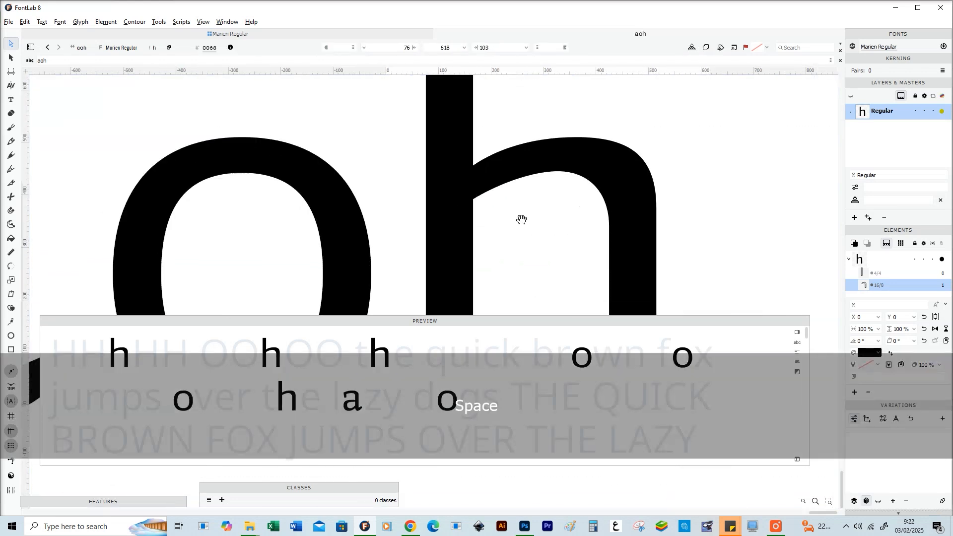
pyautogui.press('x')
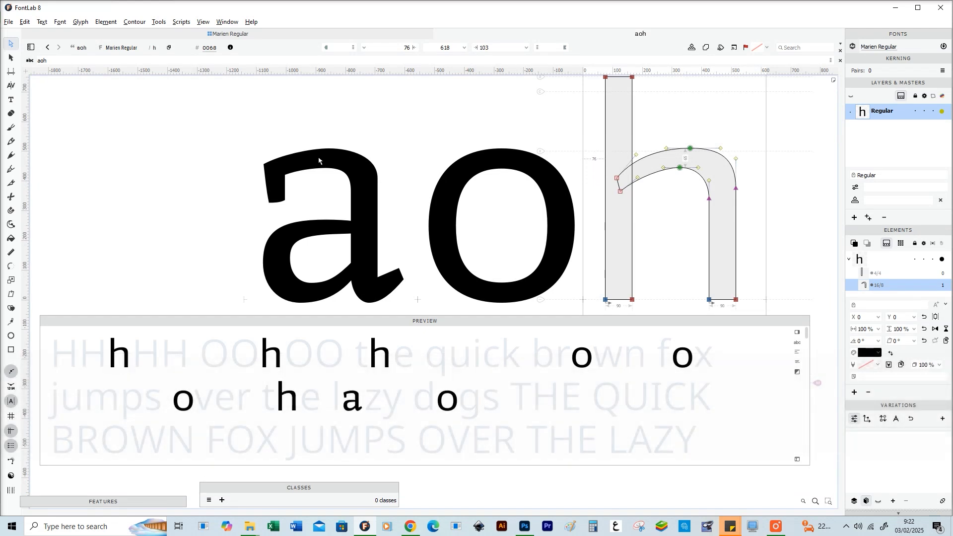
pyautogui.press('space')
pyautogui.moveTo(660, 182); pyautogui.dragTo(582, 182)
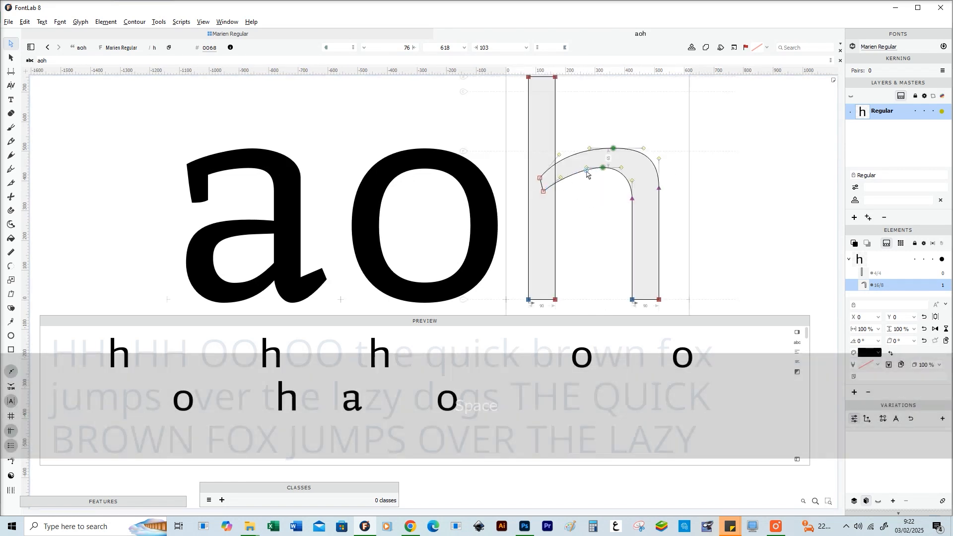
pyautogui.press('space')
# Step: Raise the node where the inner arch curve meets the right leg to Y 359
pyautogui.press('z')
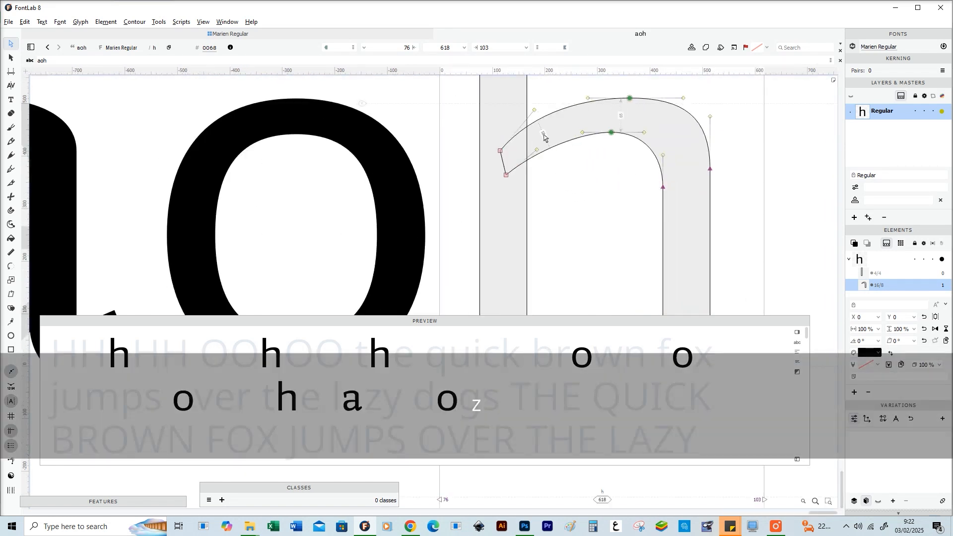
pyautogui.press('z')
pyautogui.moveTo(530, 98); pyautogui.dragTo(531, 105)
pyautogui.press('x')
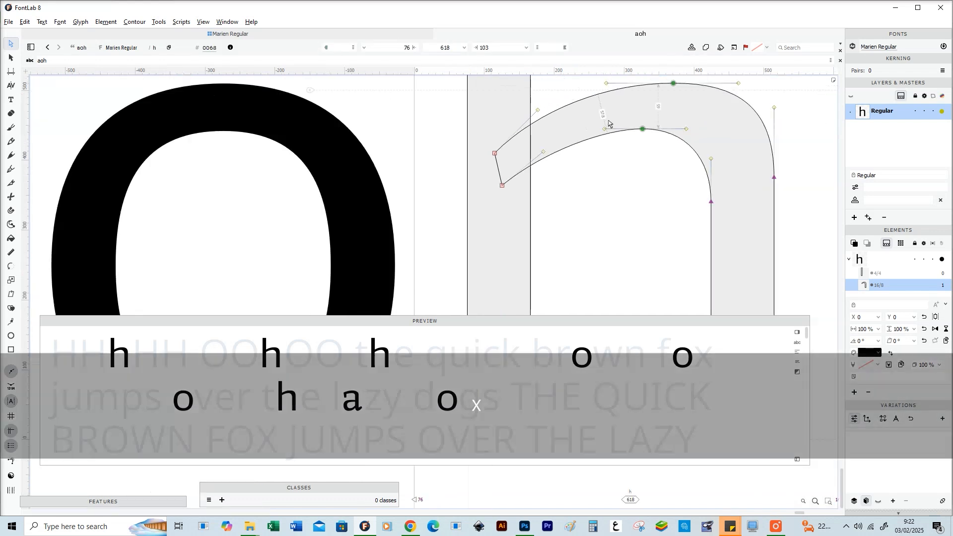
pyautogui.press('space')
pyautogui.press('space')
pyautogui.moveTo(649, 166); pyautogui.dragTo(614, 172)
pyautogui.press('space')
pyautogui.moveTo(583, 241); pyautogui.dragTo(523, 188)
pyautogui.click(606, 125)
# Step: Review the filled word aoh at a smaller size to judge the h's arch
pyautogui.press('x')
pyautogui.press('x')
pyautogui.press('space')
pyautogui.press('x')
pyautogui.press('x')
pyautogui.press('space')
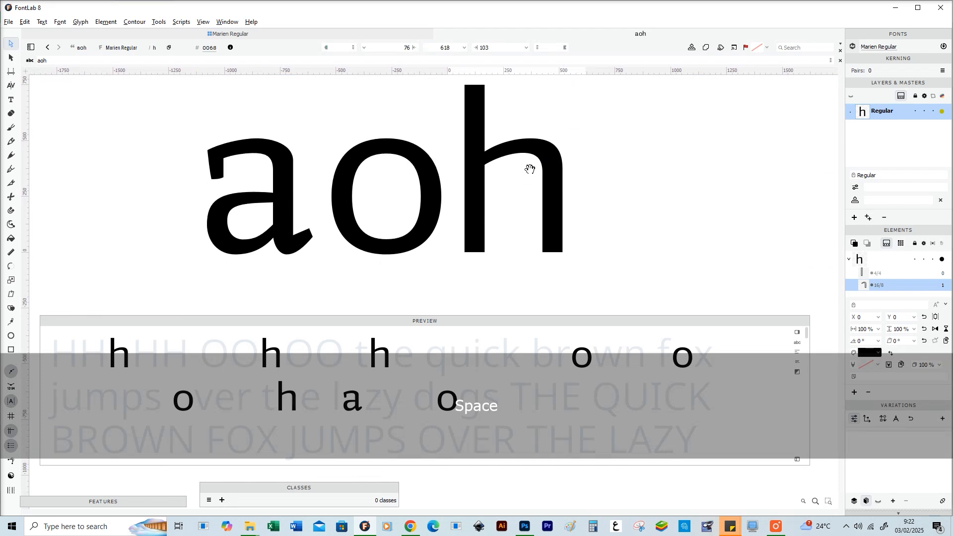
# Step: Lower the two nodes joining the arch to the right leg 16 units, placing the inner one at Y 343
pyautogui.scroll(5, 530, 169)
pyautogui.press('z')
pyautogui.moveTo(492, 100); pyautogui.dragTo(650, 221)
pyautogui.hotkey('shift', 'Left')
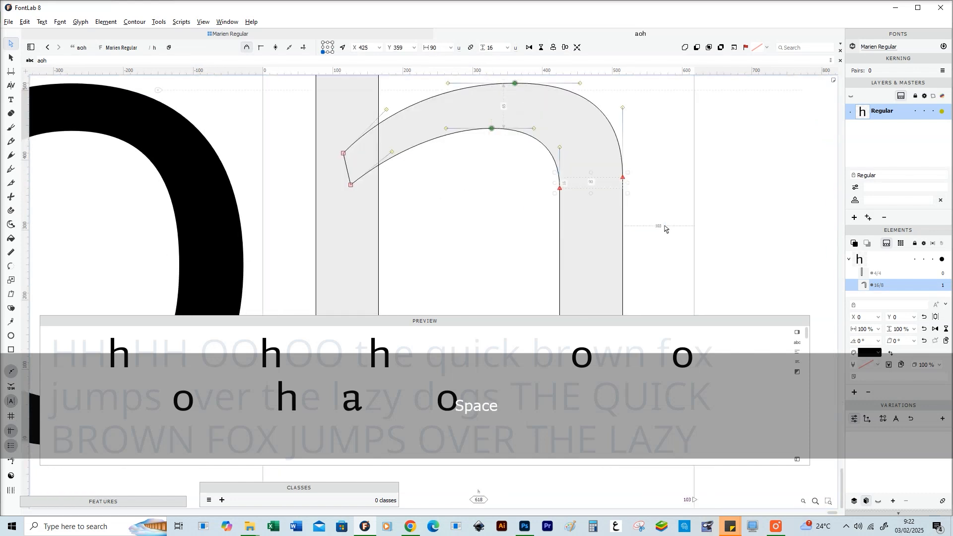
pyautogui.hotkey('shift', 'Down')
pyautogui.press('Down')
pyautogui.press('Down')
pyautogui.press('Down')
pyautogui.press('Down')
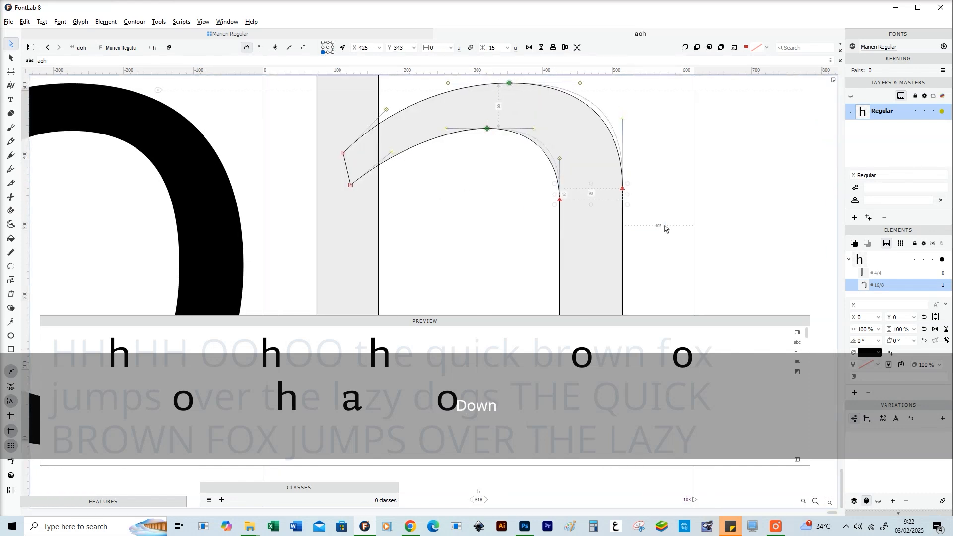
# Step: Check the h's lowered shoulder in the filled word aoh
pyautogui.click(598, 100)
pyautogui.scroll(-2, 456, 203)
pyautogui.press('space')
pyautogui.scroll(-3, 445, 206)
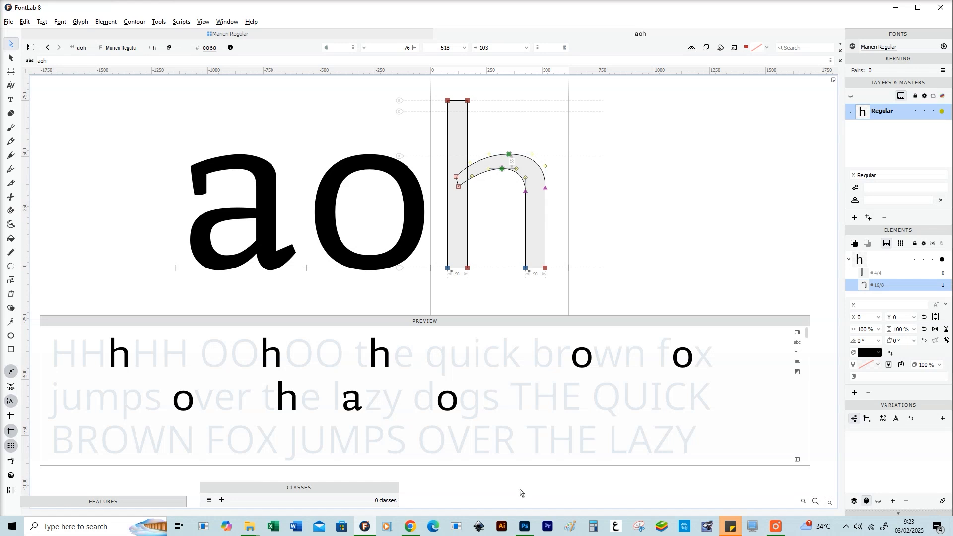
pyautogui.press('space')
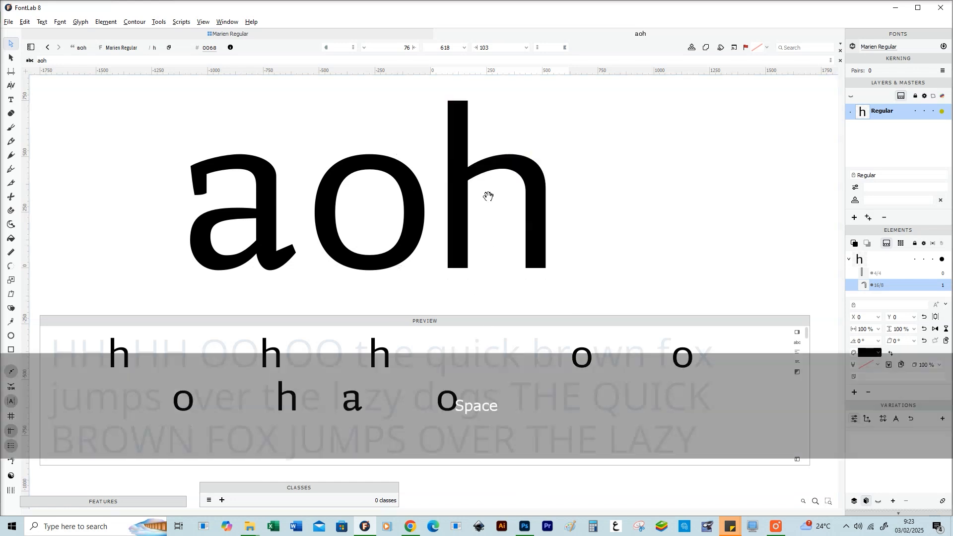
pyautogui.moveTo(487, 196); pyautogui.dragTo(506, 199)
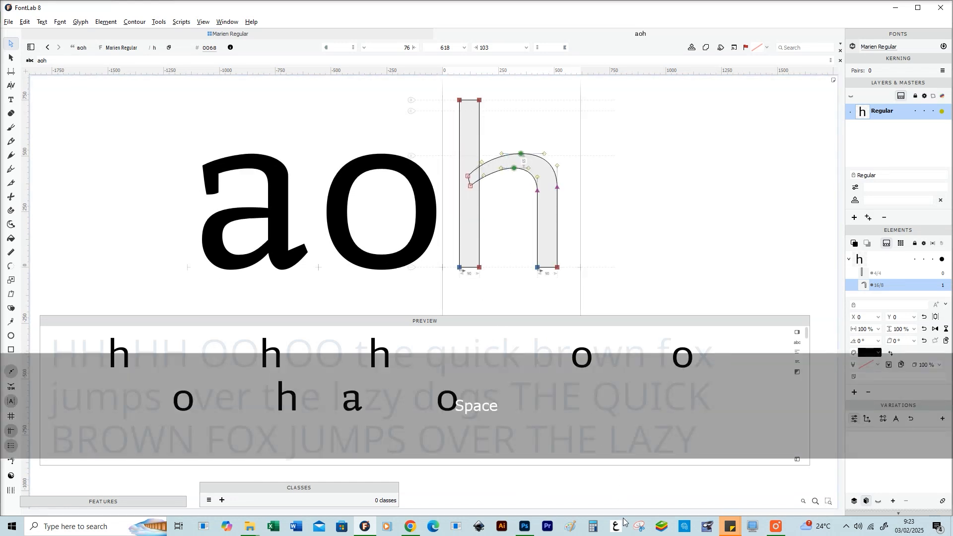
# Step: Switch to Photoshop and examine the serif type sketches in Sketch huruf o dan h.psd
pyautogui.moveTo(527, 529)
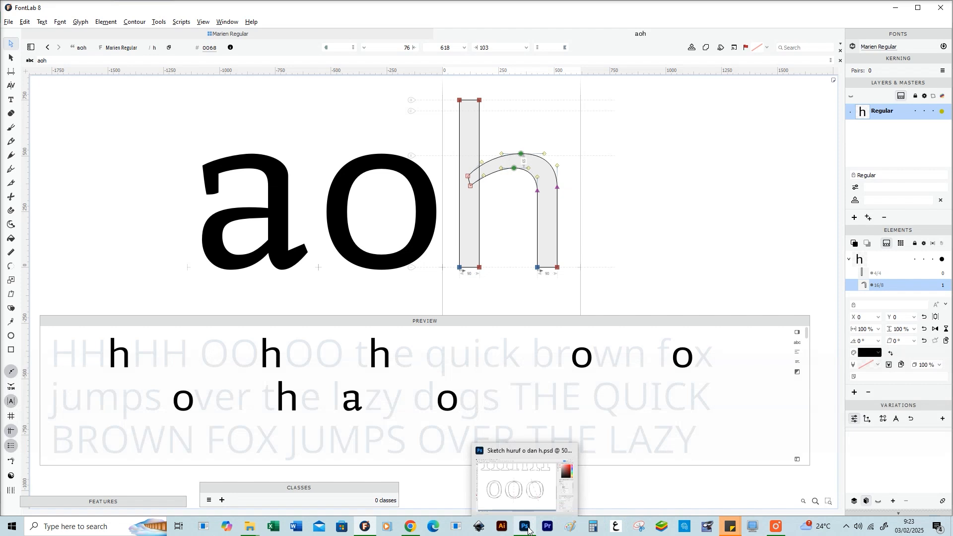
pyautogui.click(525, 496)
pyautogui.press('space')
pyautogui.moveTo(448, 147)
pyautogui.mouseDown()
pyautogui.moveTo(492, 353)
pyautogui.moveTo(516, 371)
pyautogui.mouseUp()
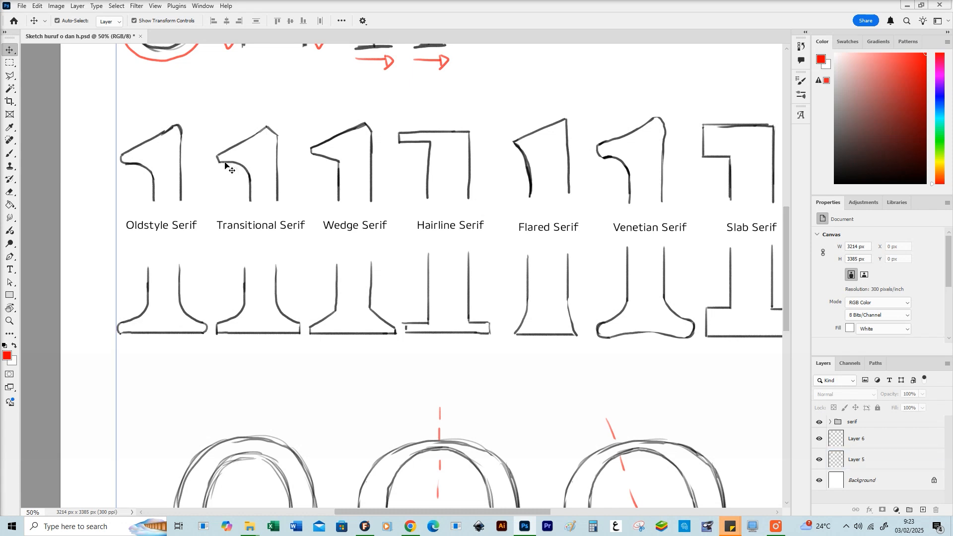
pyautogui.click(237, 163)
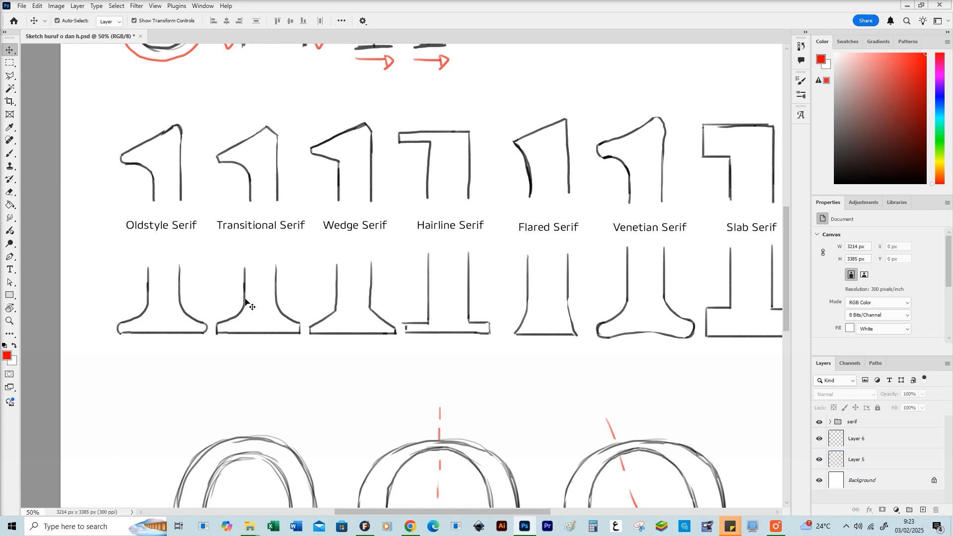
# Step: Switch back to FontLab and add two nodes to the left edge of the h's stem just below its top
pyautogui.click(365, 526)
pyautogui.press('z')
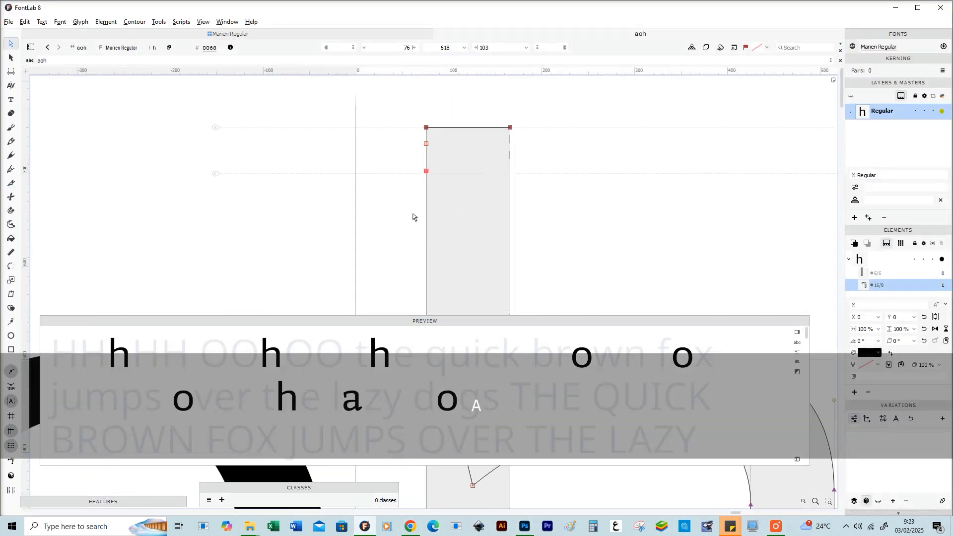
pyautogui.press('space')
pyautogui.scroll(-1, 412, 216)
pyautogui.press('3')
pyautogui.click(465, 138)
pyautogui.press('a')
# Step: Pull the stem's upper left corner outward into a slanted wedge serif, leaving a left sidebearing of 17
pyautogui.moveTo(407, 127); pyautogui.dragTo(428, 155)
pyautogui.moveTo(390, 179); pyautogui.dragTo(448, 179)
pyautogui.click(403, 244)
# Step: Check the filled h with its wedge serif beside the a and o, including the a's foot
pyautogui.press('x')
pyautogui.press('space')
pyautogui.scroll(-1, 404, 260)
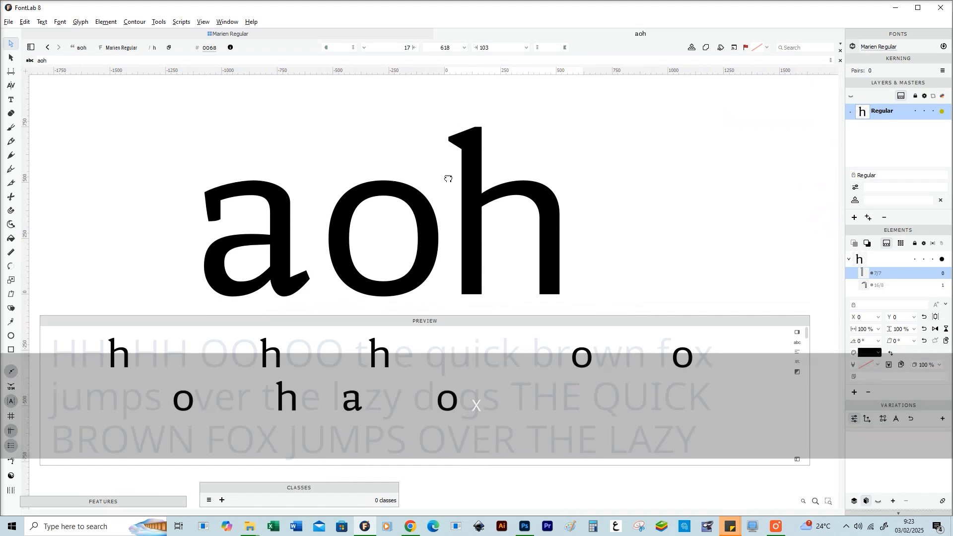
pyautogui.scroll(2, 357, 224)
pyautogui.press('z')
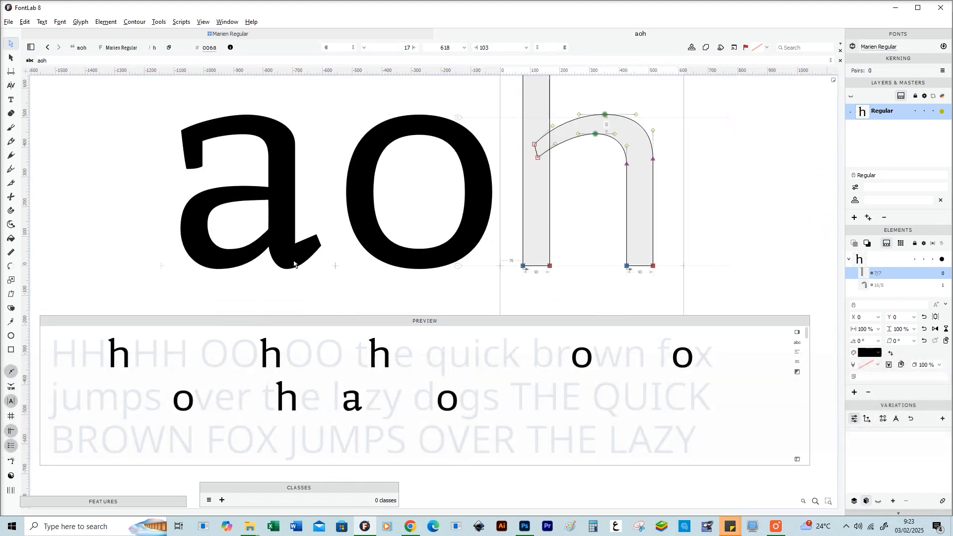
# Step: Extend the h's wedge serif outward to a left sidebearing of 5 and curve its straight underside into the stem's left edge
pyautogui.press('space')
pyautogui.moveTo(204, 127); pyautogui.dragTo(222, 177)
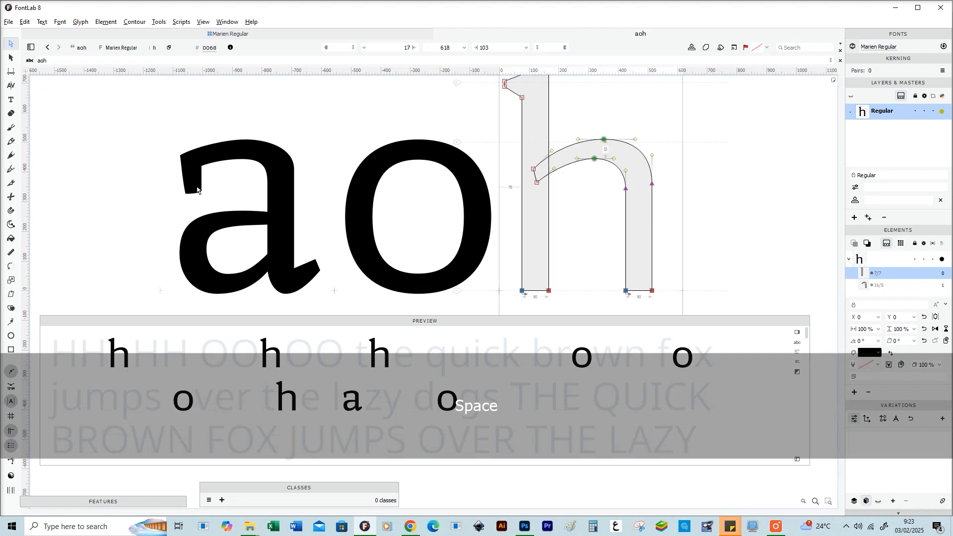
pyautogui.press('space')
pyautogui.scroll(5, 511, 138)
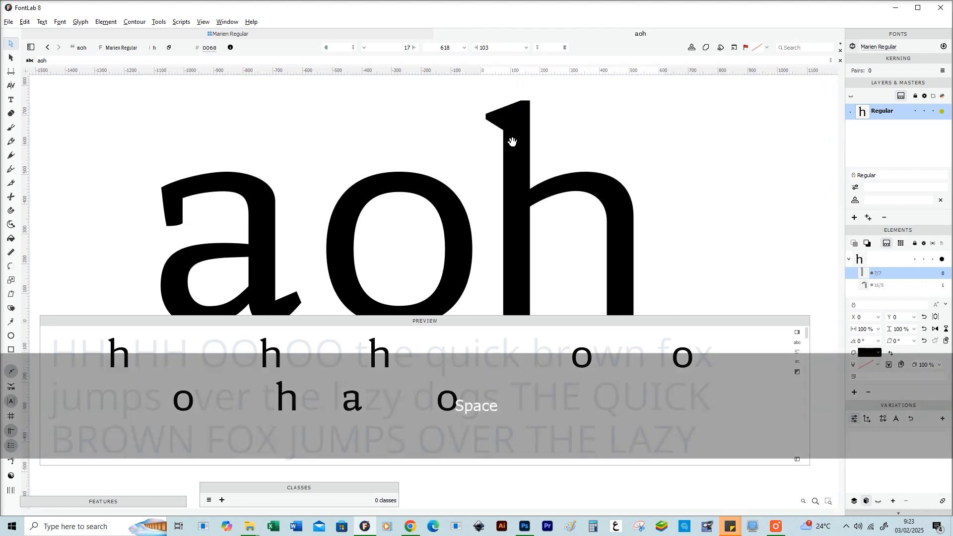
pyautogui.press('z')
pyautogui.press('space')
pyautogui.moveTo(470, 127); pyautogui.dragTo(451, 150)
pyautogui.keyDown('alt'); pyautogui.click(514, 163); pyautogui.keyUp('alt')
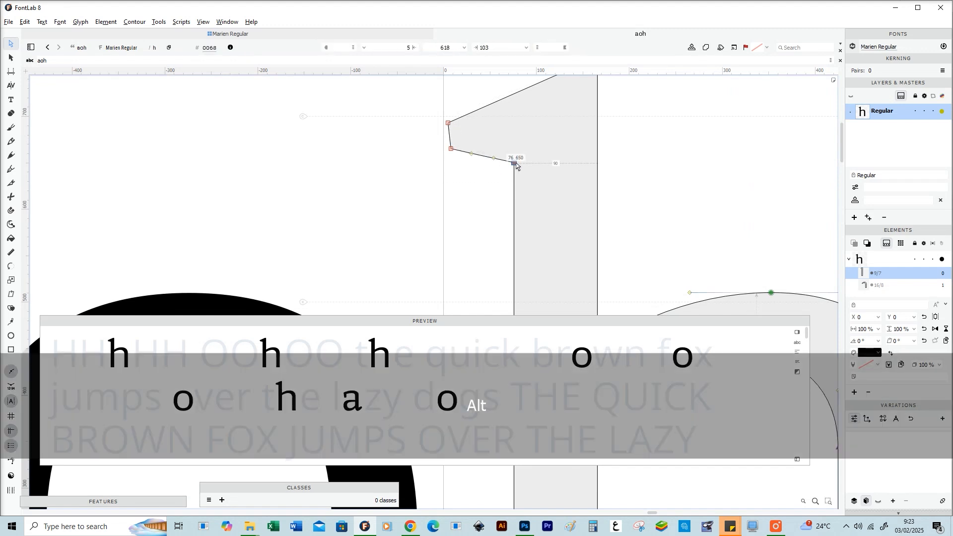
pyautogui.moveTo(511, 193); pyautogui.dragTo(514, 154)
pyautogui.press('space')
pyautogui.scroll(-5, 458, 135)
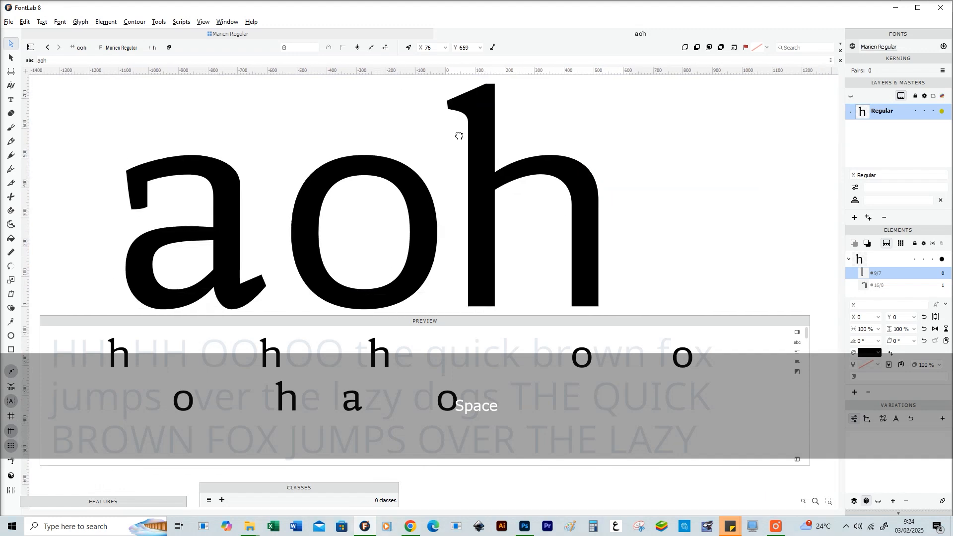
# Step: Pull the wedge serif's tip out to a left sidebearing of -11 and lower its curve's end on the stem to Y 592
pyautogui.scroll(4, 452, 133)
pyautogui.press('z')
pyautogui.moveTo(433, 125); pyautogui.dragTo(474, 152)
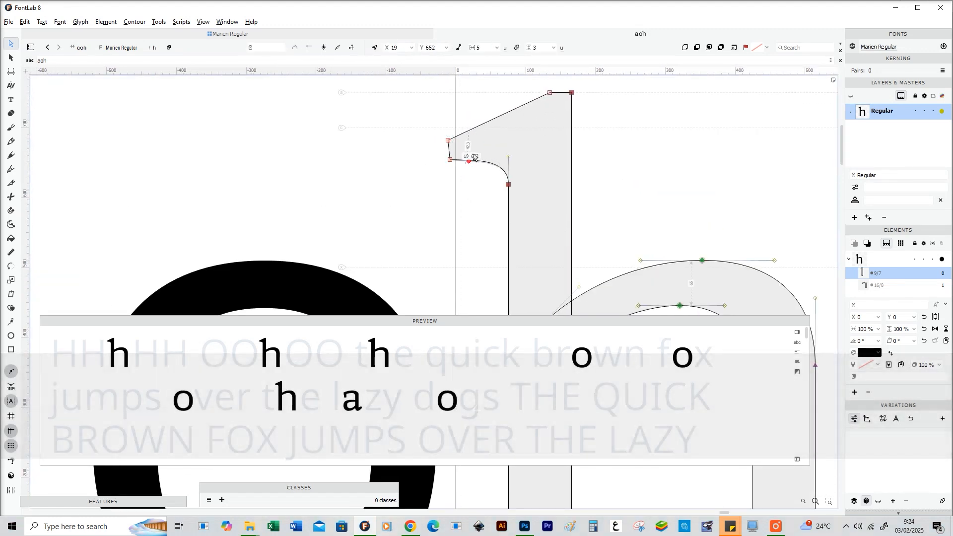
pyautogui.moveTo(510, 186); pyautogui.dragTo(508, 203)
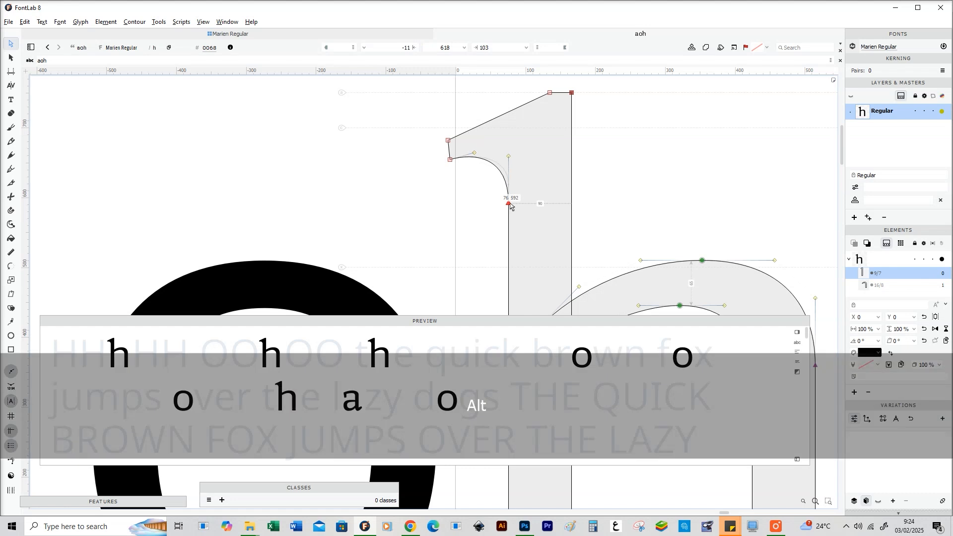
# Step: Lower the upper right corner of the h's stem slightly so the top edge slopes down to the right
pyautogui.press('space')
pyautogui.press('z')
pyautogui.click(506, 115)
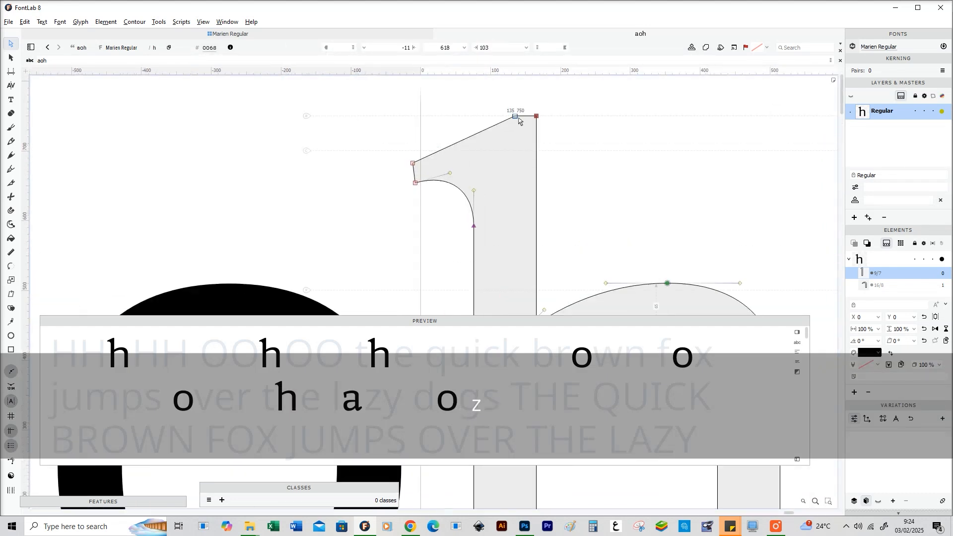
pyautogui.hotkey('shift', 'Down')
# Step: Add two pairs of nodes across the foot of the h's stem, one at Y 18 and one raised well above it
pyautogui.press('space')
pyautogui.moveTo(573, 149); pyautogui.dragTo(482, 70)
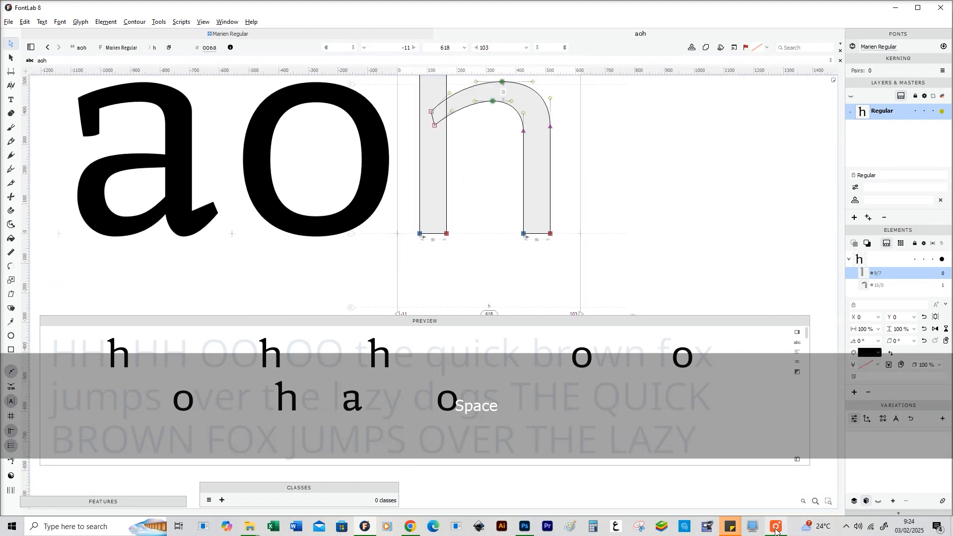
pyautogui.press('space')
pyautogui.scroll(3, 472, 211)
pyautogui.press('z')
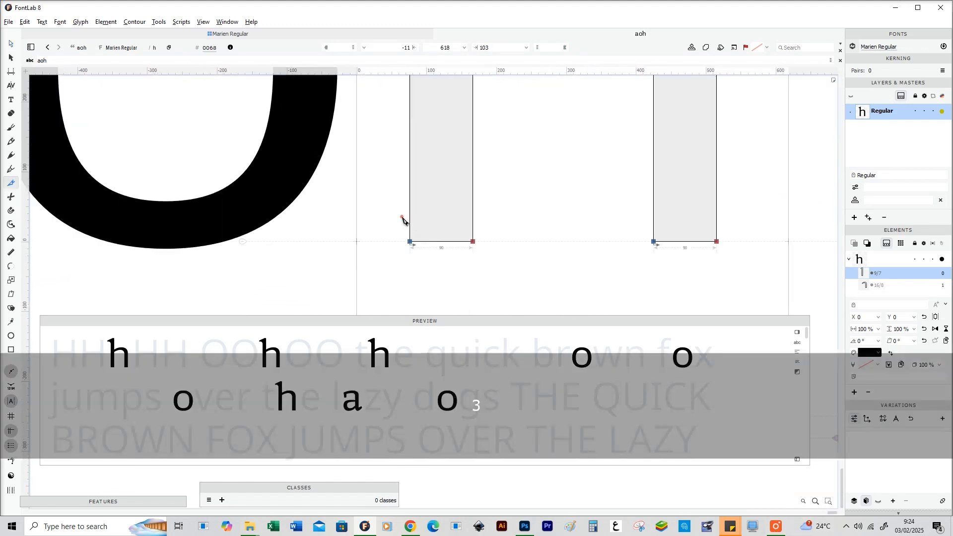
pyautogui.moveTo(395, 228); pyautogui.dragTo(506, 228)
pyautogui.moveTo(396, 225); pyautogui.dragTo(496, 190)
pyautogui.hotkey('shift', 'Up')
pyautogui.hotkey('shift', 'Up')
pyautogui.hotkey('shift', 'Up')
pyautogui.hotkey('shift', 'Up')
pyautogui.hotkey('shift', 'Up')
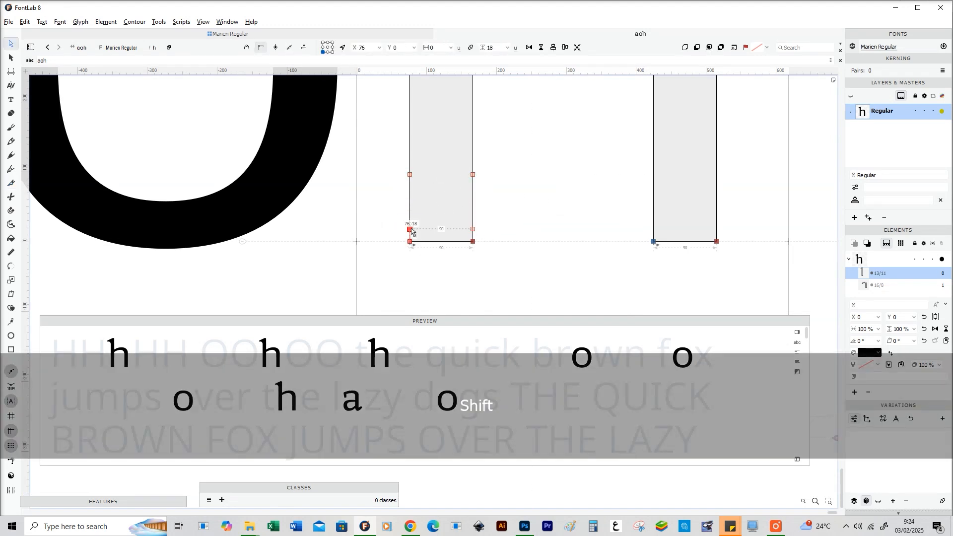
# Step: Pull the stem's lower corners outward on both sides into a flared foot serif, with the right end at X 221
pyautogui.moveTo(411, 230); pyautogui.dragTo(368, 230)
pyautogui.moveTo(475, 230); pyautogui.dragTo(509, 233)
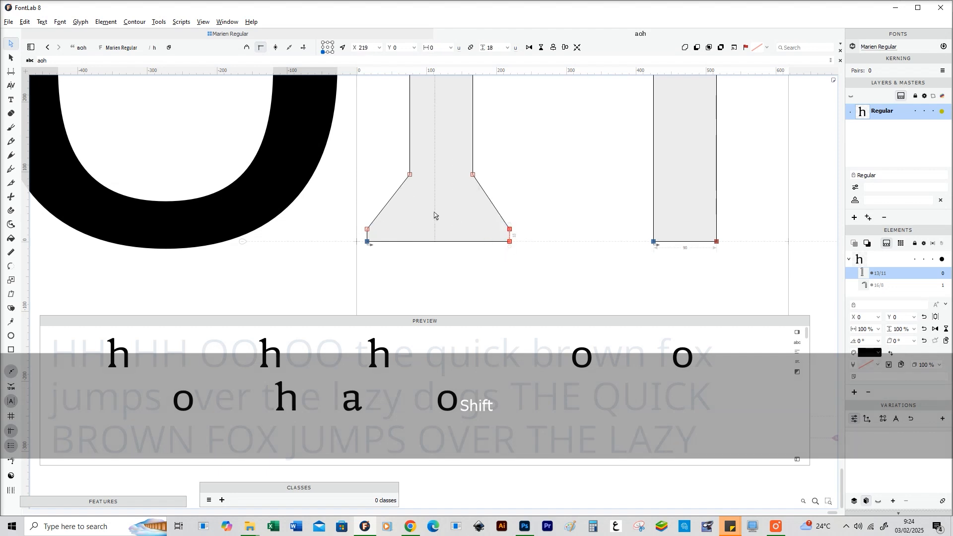
pyautogui.press('space')
pyautogui.hscroll(1, 437, 224)
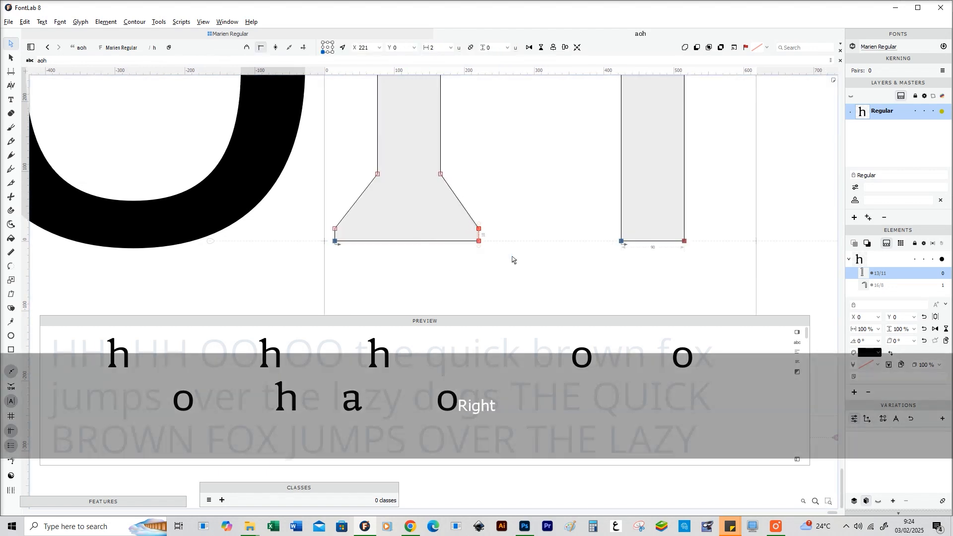
pyautogui.press('space')
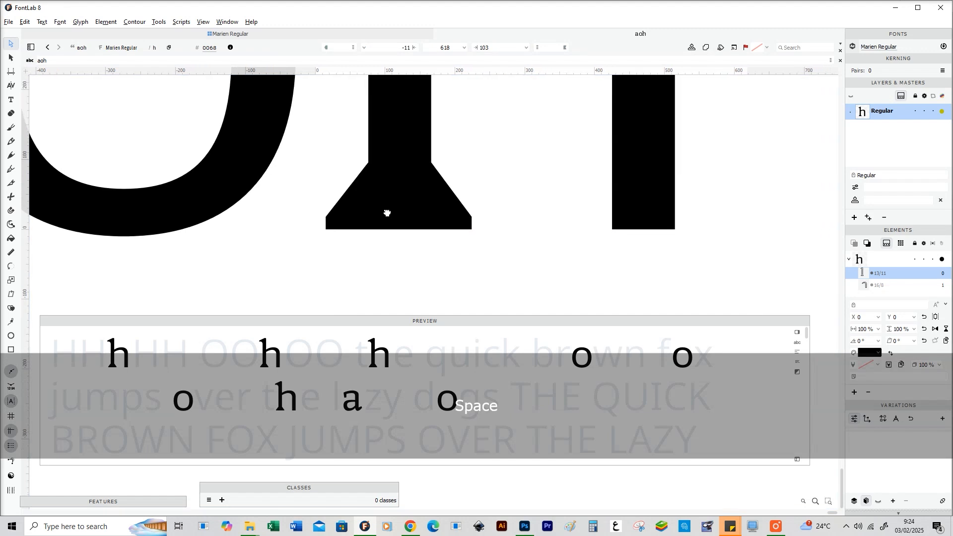
# Step: Curve the foot serif's straight left flank into a concave bracket that rises slightly from the serif's end
pyautogui.press('z')
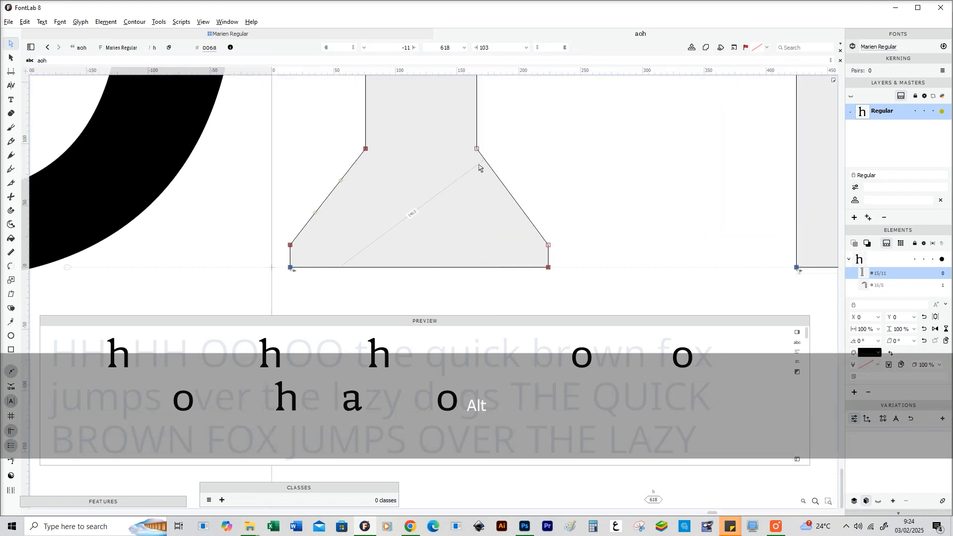
pyautogui.moveTo(368, 151); pyautogui.dragTo(341, 245)
pyautogui.moveTo(369, 207); pyautogui.dragTo(367, 222)
pyautogui.scroll(-1, 368, 221)
pyautogui.press('space')
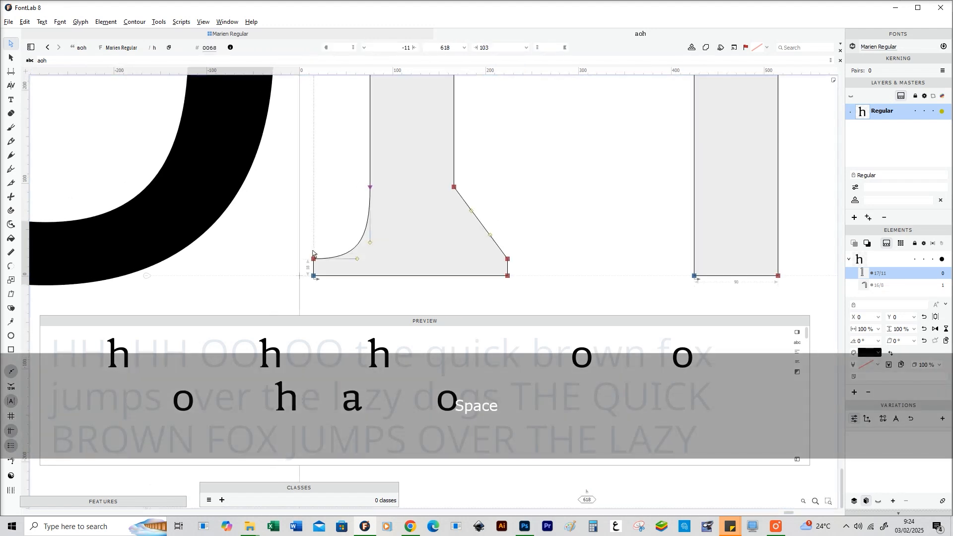
pyautogui.moveTo(359, 262); pyautogui.dragTo(386, 242)
pyautogui.press('z')
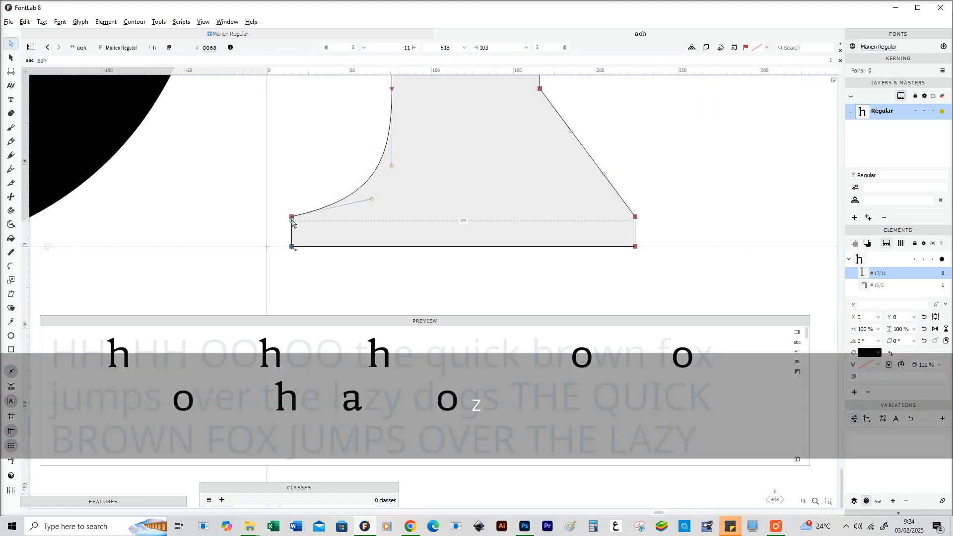
# Step: Slant the foot serif's left end slightly outward and move its bottom corner to X -7
pyautogui.moveTo(291, 218); pyautogui.dragTo(288, 218)
pyautogui.keyDown('shift'); pyautogui.click(292, 246); pyautogui.keyUp('shift')
pyautogui.scroll(-2, 340, 217)
pyautogui.press('space')
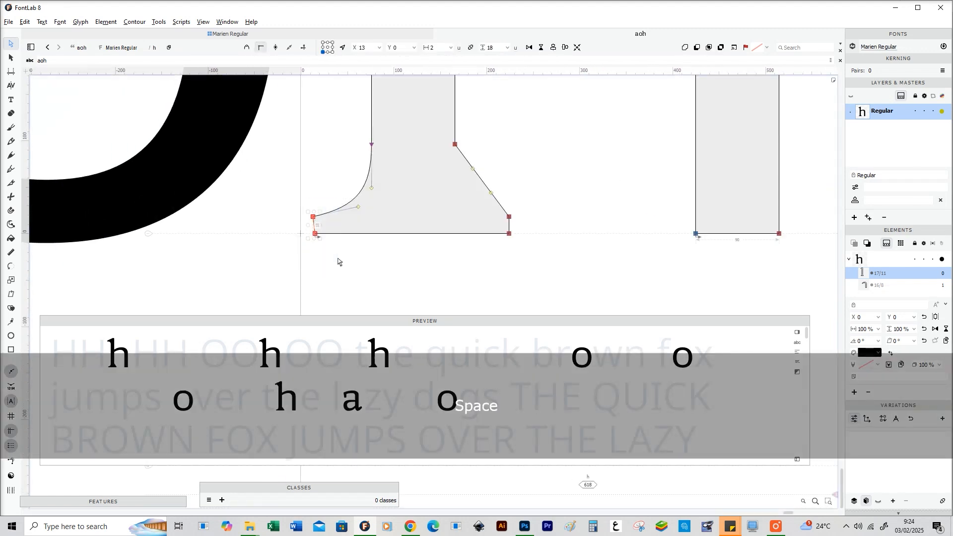
pyautogui.hotkey('shift', 'Left')
pyautogui.hotkey('shift', 'Left')
pyautogui.scroll(-4, 342, 256)
pyautogui.press('space')
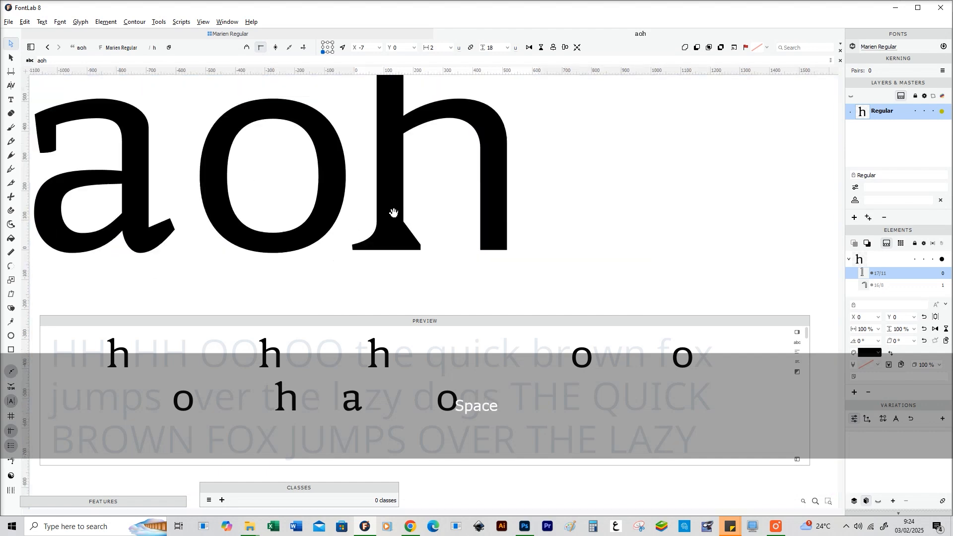
# Step: Raise the foot serif's left bracket curve so its outer corner sits at Y 48
pyautogui.press('z')
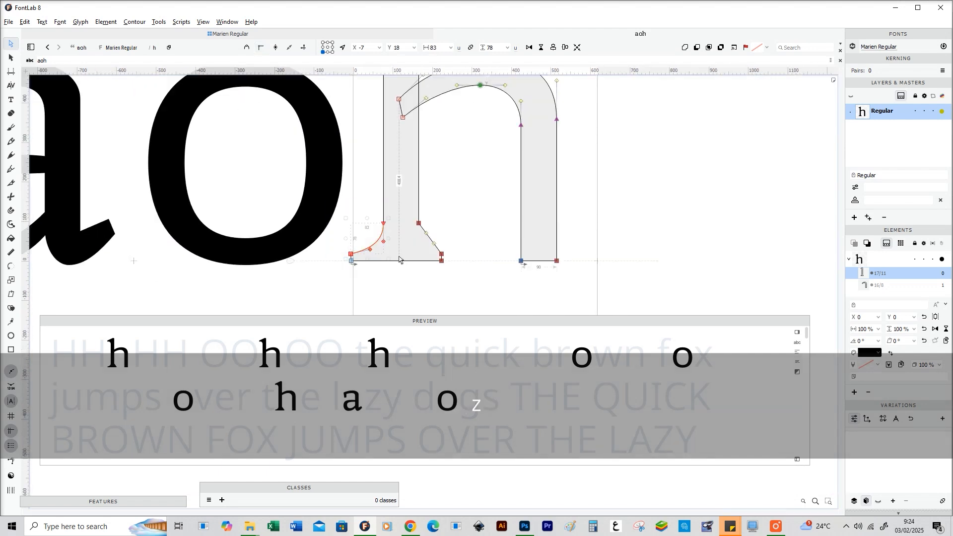
pyautogui.press('x')
pyautogui.press('space')
pyautogui.moveTo(322, 230); pyautogui.dragTo(383, 241)
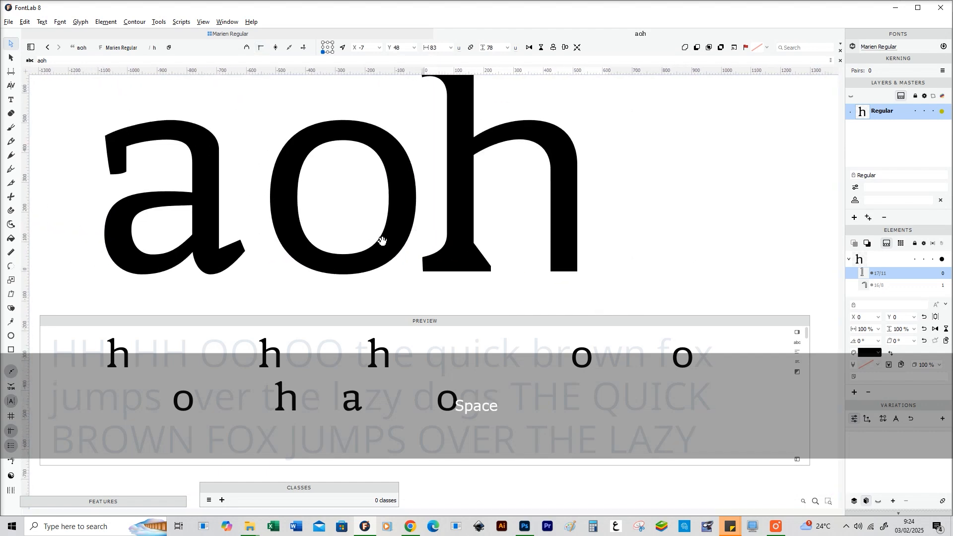
# Step: Set the h's left sidebearing to 10
pyautogui.press('space')
pyautogui.moveTo(421, 272); pyautogui.dragTo(383, 288)
pyautogui.click(385, 278)
pyautogui.press('z')
pyautogui.press('space')
pyautogui.press('z')
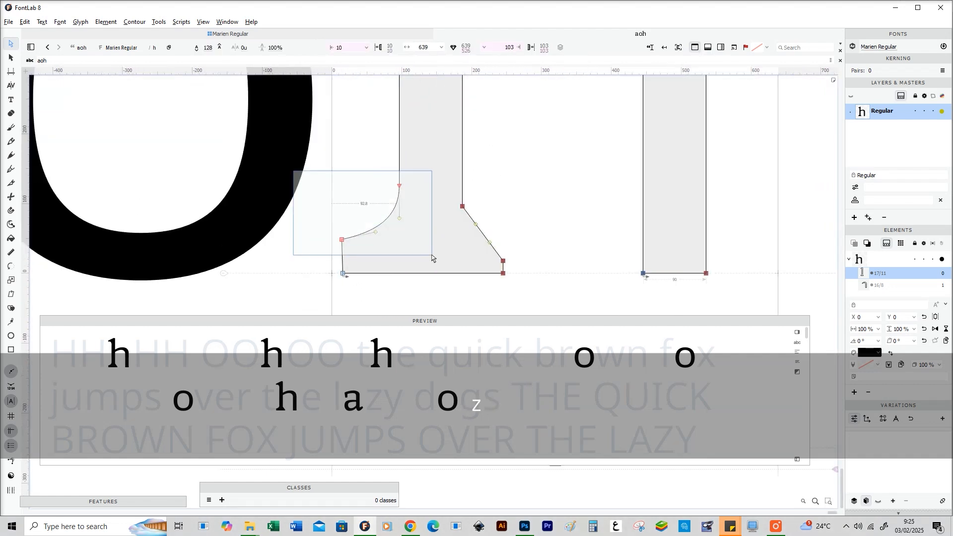
# Step: Lower the foot serif's left bracket curve to Y 44 and check the filled shape beside the o
pyautogui.moveTo(431, 258); pyautogui.dragTo(431, 257)
pyautogui.press('Down')
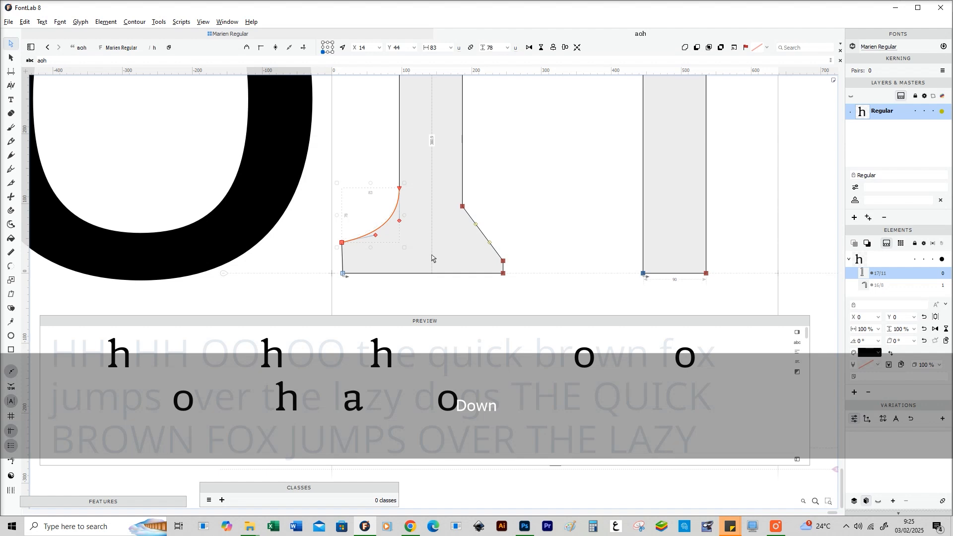
pyautogui.press('x')
pyautogui.click(421, 242)
pyautogui.press('z')
pyautogui.press('z')
pyautogui.press('x')
pyautogui.press('x')
pyautogui.press('space')
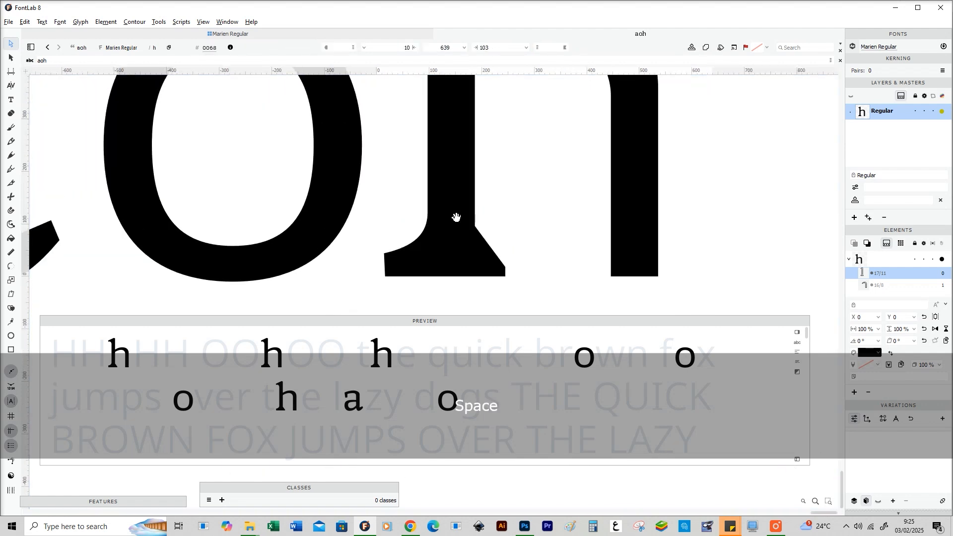
# Step: Slant the wedge serif's tip by moving its lower corner inward, and extend its upper corner to a left sidebearing of 0
pyautogui.press('x')
pyautogui.press('z')
pyautogui.press('z')
pyautogui.moveTo(369, 128); pyautogui.dragTo(374, 130)
pyautogui.press('x')
pyautogui.press('x')
pyautogui.press('space')
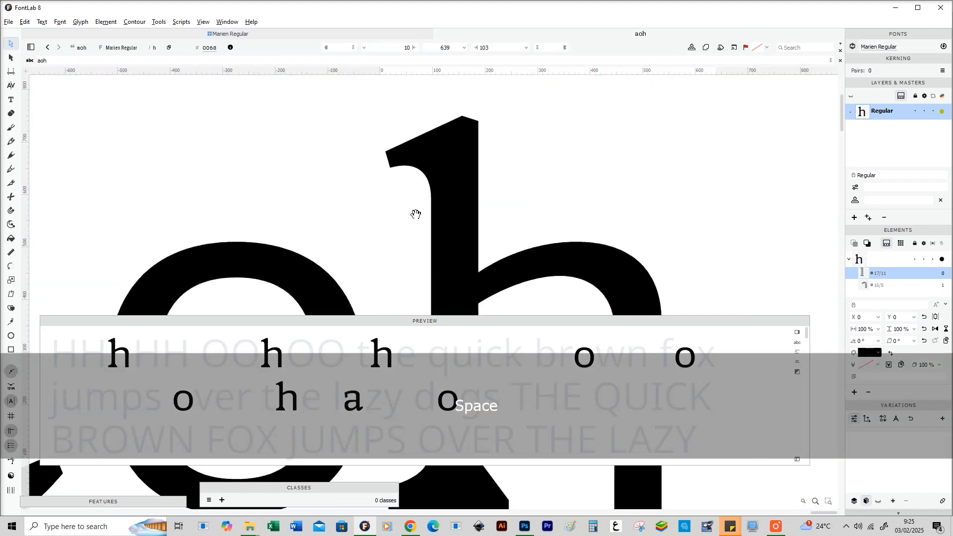
pyautogui.scroll(-1, 417, 213)
pyautogui.moveTo(417, 215); pyautogui.dragTo(370, 108)
pyautogui.scroll(3, 471, 183)
pyautogui.hotkey('shift', 'Left')
# Step: Lower the curve under the wedge serif to Y 582 on the stem and nudge its outer corner slightly inward
pyautogui.moveTo(419, 187); pyautogui.dragTo(360, 156)
pyautogui.moveTo(431, 243); pyautogui.dragTo(493, 197)
pyautogui.hotkey('shift', 'Down')
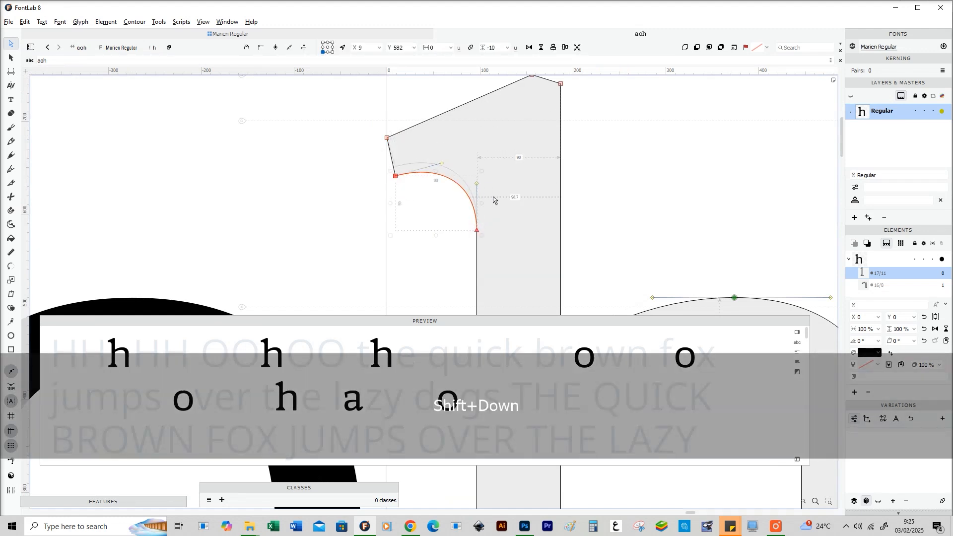
pyautogui.moveTo(395, 176); pyautogui.dragTo(398, 177)
pyautogui.click(417, 208)
pyautogui.press('space')
pyautogui.scroll(-2, 677, 219)
pyautogui.moveTo(676, 220); pyautogui.dragTo(542, 179)
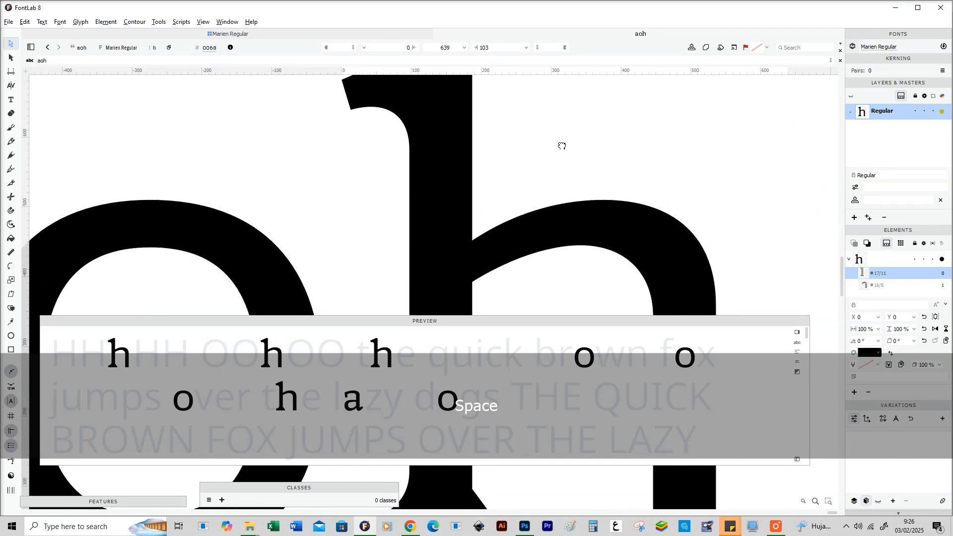
pyautogui.scroll(2, 429, 161)
pyautogui.press('z')
pyautogui.scroll(1, 403, 141)
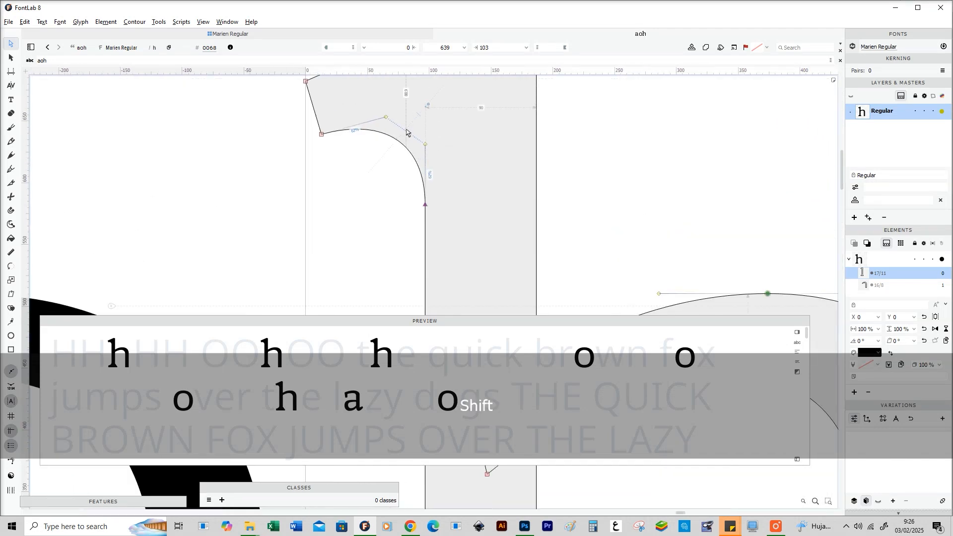
# Step: Compare the h's head and foot serifs with the a and o, in outline and in the preview text
pyautogui.press('space')
pyautogui.scroll(-3, 394, 161)
pyautogui.press('x')
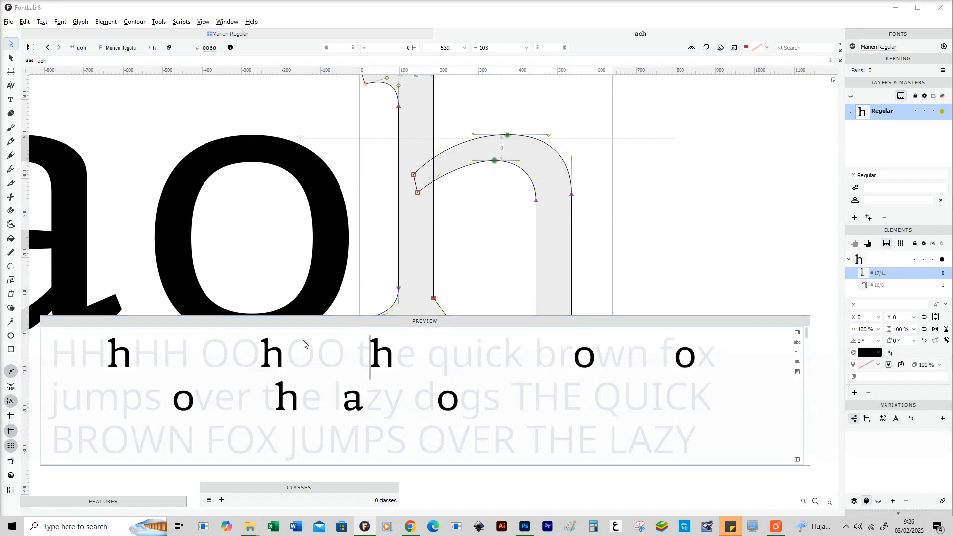
pyautogui.press('space')
pyautogui.scroll(-2, 453, 215)
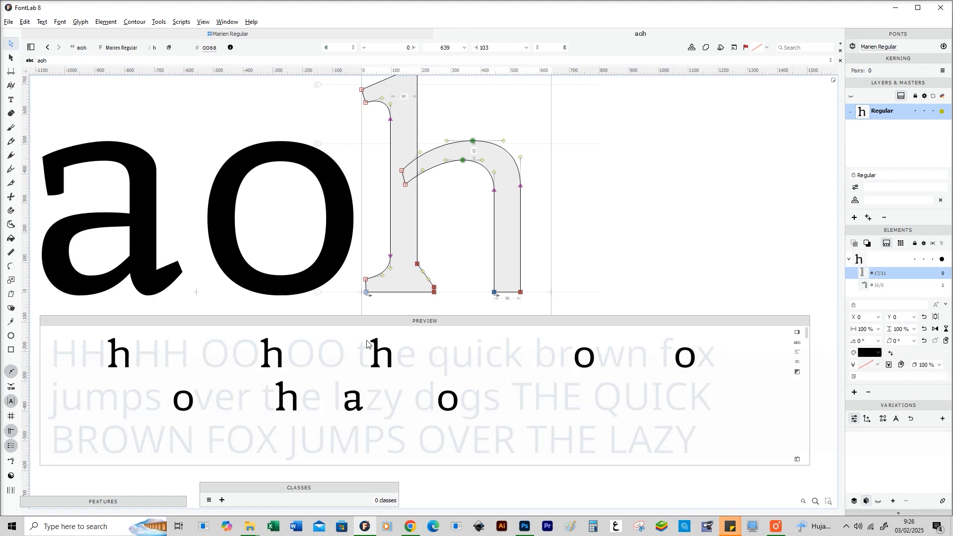
pyautogui.press('space')
pyautogui.moveTo(460, 243); pyautogui.dragTo(425, 235)
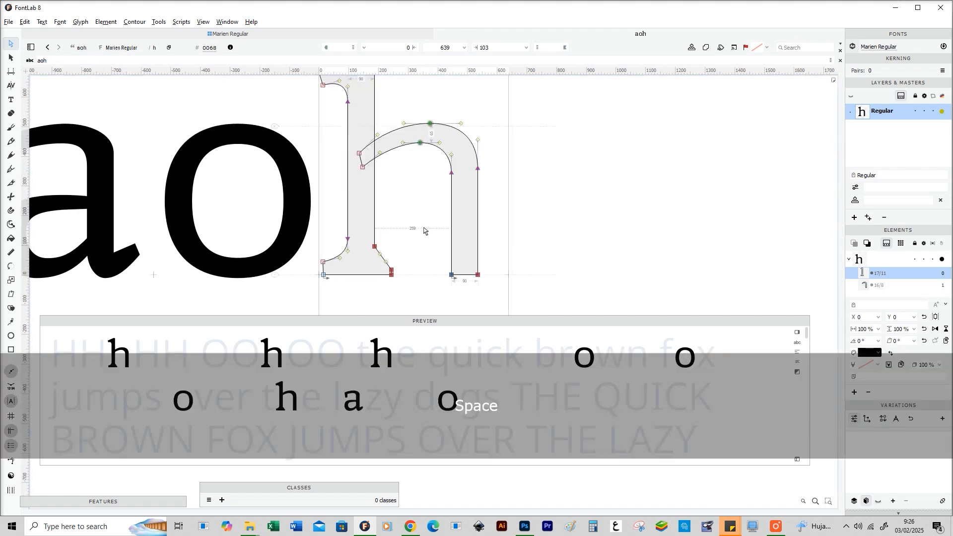
pyautogui.scroll(4, 424, 231)
pyautogui.press('space')
pyautogui.moveTo(411, 217); pyautogui.dragTo(430, 183)
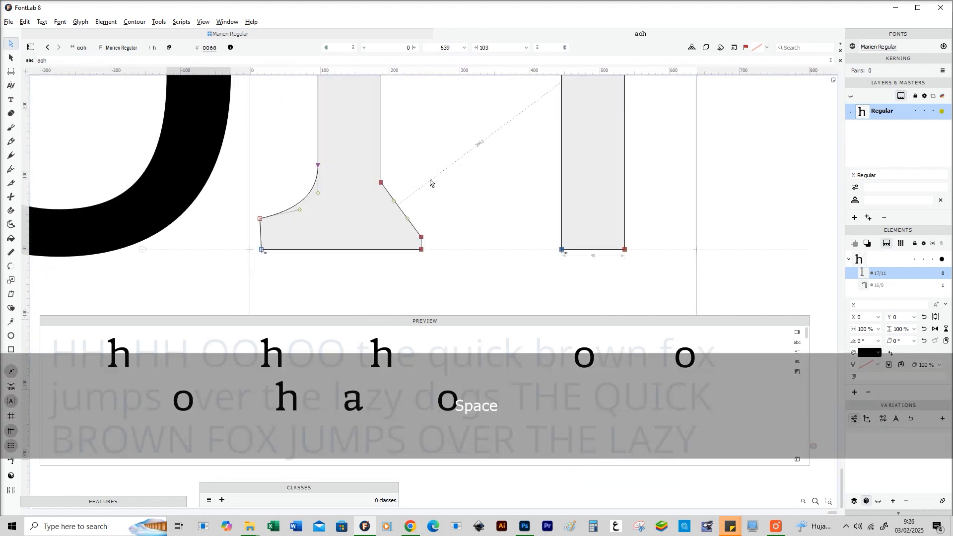
pyautogui.press('space')
pyautogui.scroll(1, 430, 183)
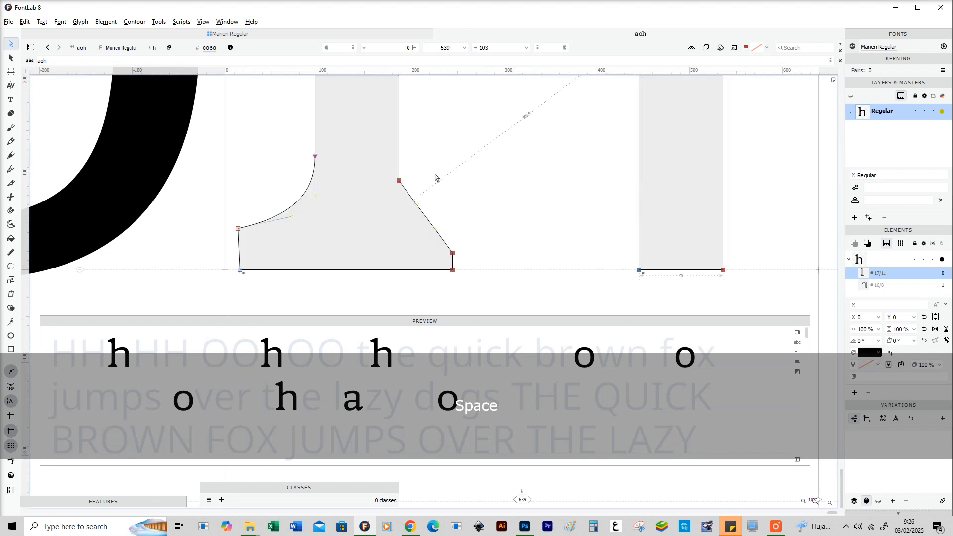
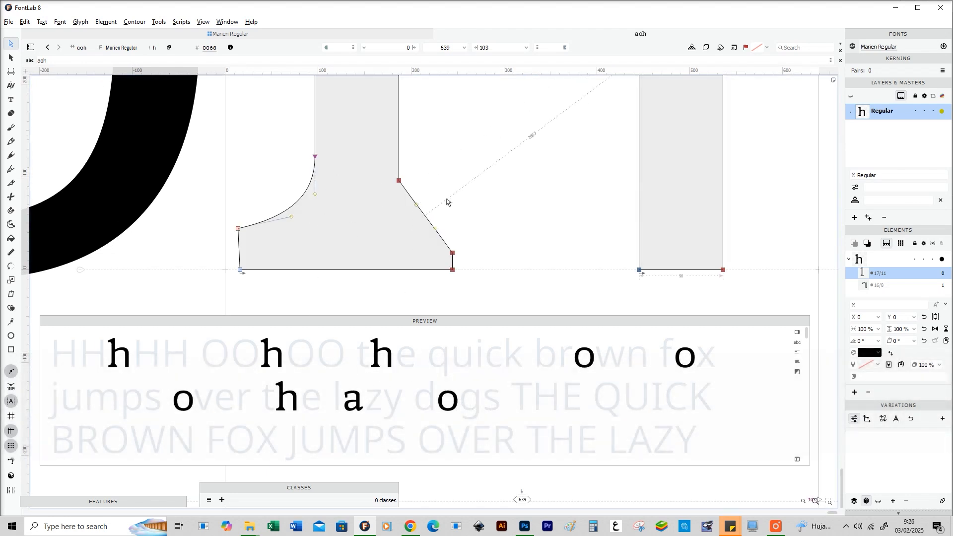
# Step: Duplicate the curved left half of the h's foot serif and delete the serif's straight-edged right half
pyautogui.press('space')
pyautogui.press('space')
pyautogui.scroll(1, 322, 208)
pyautogui.press('z')
pyautogui.press('space')
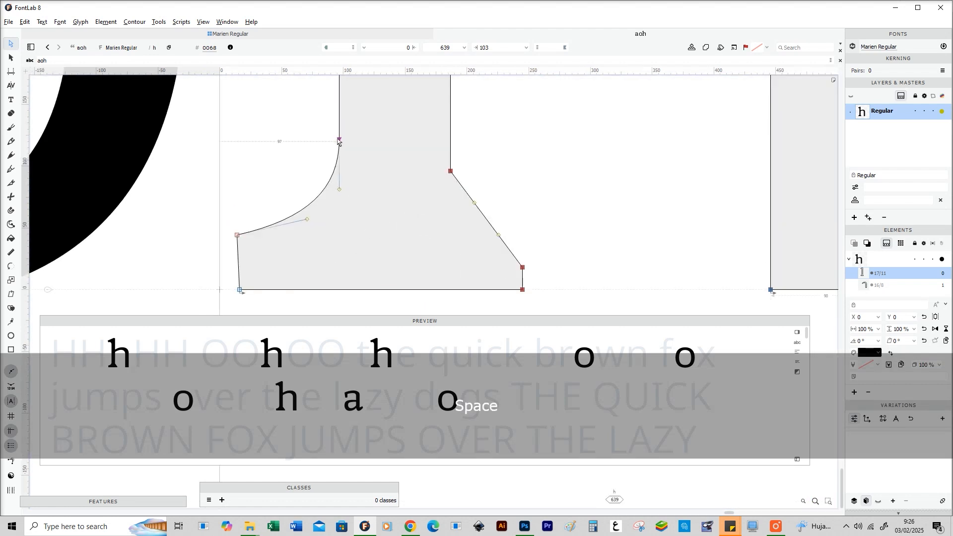
pyautogui.moveTo(200, 121); pyautogui.dragTo(370, 310)
pyautogui.press('ctrl')
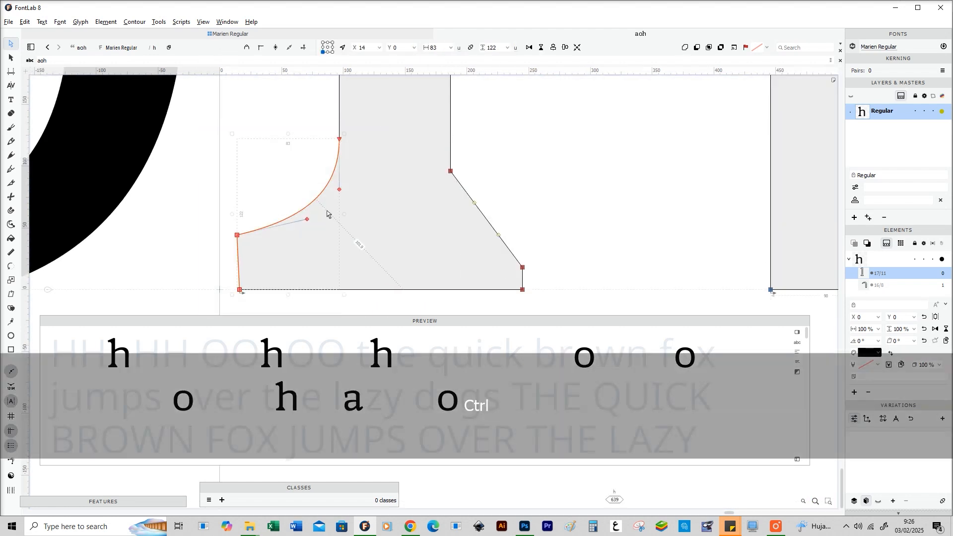
pyautogui.hotkey('ctrl', 'v')
pyautogui.moveTo(330, 200); pyautogui.dragTo(374, 200)
pyautogui.moveTo(431, 148); pyautogui.dragTo(550, 314)
pyautogui.press('Delete')
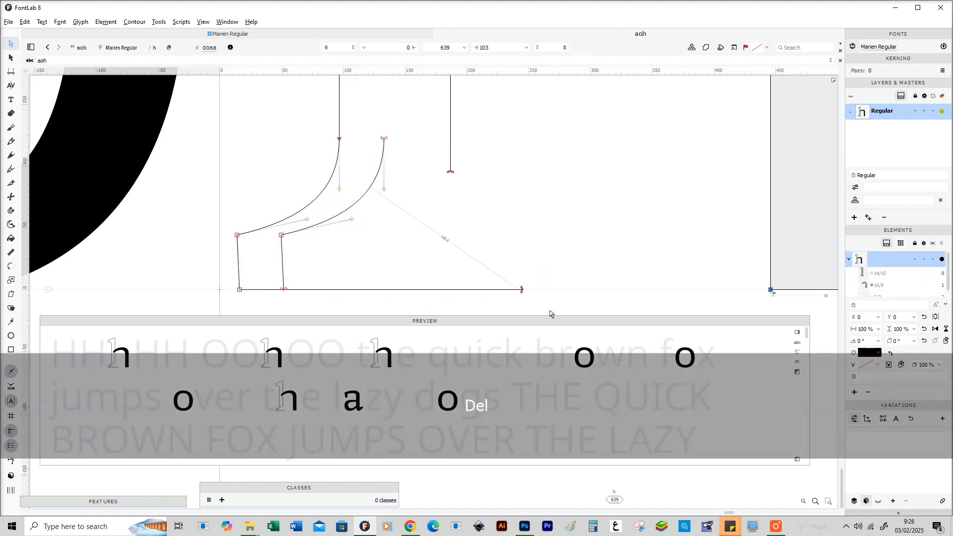
# Step: Flip the copied half serif horizontally and join it to the stem's right edge and the baseline segment
pyautogui.doubleClick(382, 160)
pyautogui.click(529, 48)
pyautogui.moveTo(281, 142); pyautogui.dragTo(450, 132)
pyautogui.press('z')
pyautogui.press('x')
pyautogui.press('x')
pyautogui.moveTo(504, 255); pyautogui.dragTo(293, 331)
pyautogui.press('z')
pyautogui.click(496, 228)
# Step: Duplicate the complete foot serif, place the copy under the h's right stem, and delete that stem's bottom edge
pyautogui.press('x')
pyautogui.press('space')
pyautogui.press('x')
pyautogui.press('space')
pyautogui.press('z')
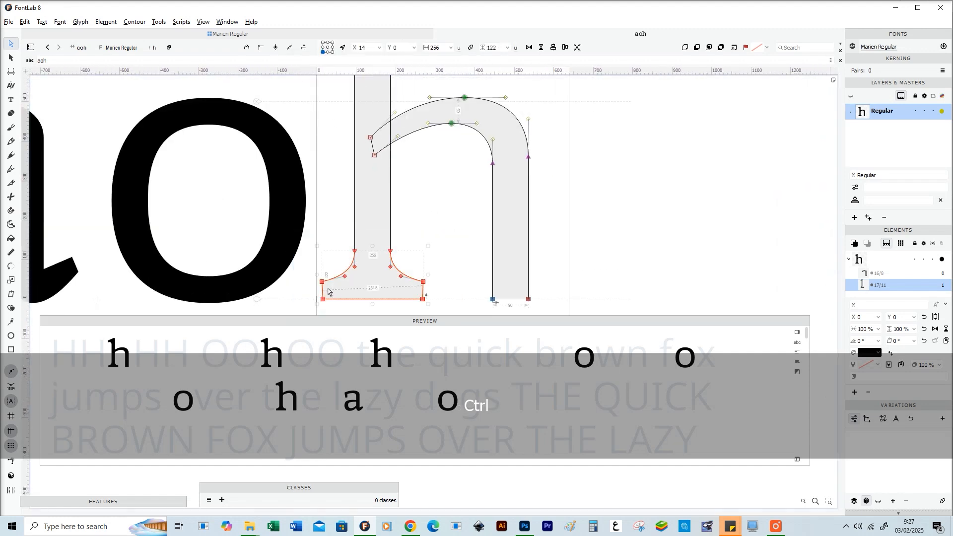
pyautogui.hotkey('ctrl', 'v')
pyautogui.moveTo(327, 292); pyautogui.dragTo(606, 191)
pyautogui.scroll(5, 486, 251)
pyautogui.press('Delete')
pyautogui.press('space')
pyautogui.moveTo(590, 147); pyautogui.dragTo(487, 228)
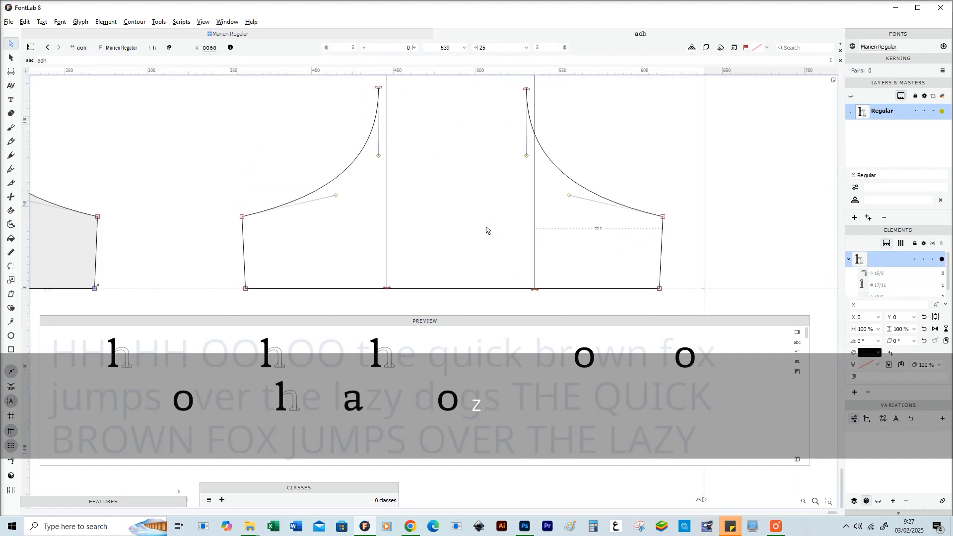
# Step: Align the copied foot serif with the edges of the right stem and join their outlines into one contour
pyautogui.doubleClick(371, 117)
pyautogui.press('Right')
pyautogui.press('Right')
pyautogui.press('Right')
pyautogui.press('Right')
pyautogui.press('Right')
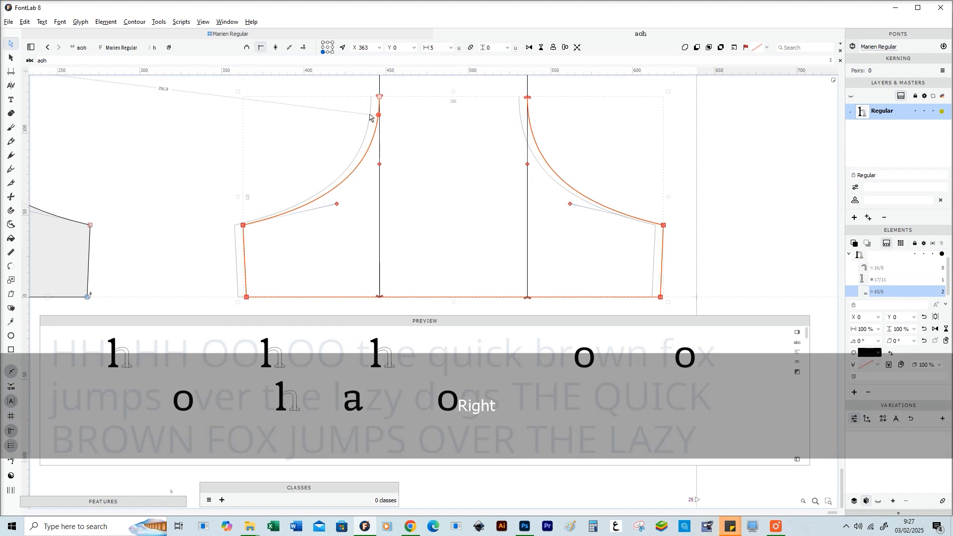
pyautogui.press('Left')
pyautogui.press('Left')
pyautogui.press('Left')
pyautogui.press('Left')
pyautogui.press('Left')
pyautogui.press('Left')
pyautogui.moveTo(357, 256); pyautogui.dragTo(539, 91)
# Step: Check the h's foot serifs beside the filled a and o, and move the floating preview slightly higher
pyautogui.press('space')
pyautogui.scroll(-7, 567, 168)
pyautogui.moveTo(567, 170); pyautogui.dragTo(449, 206)
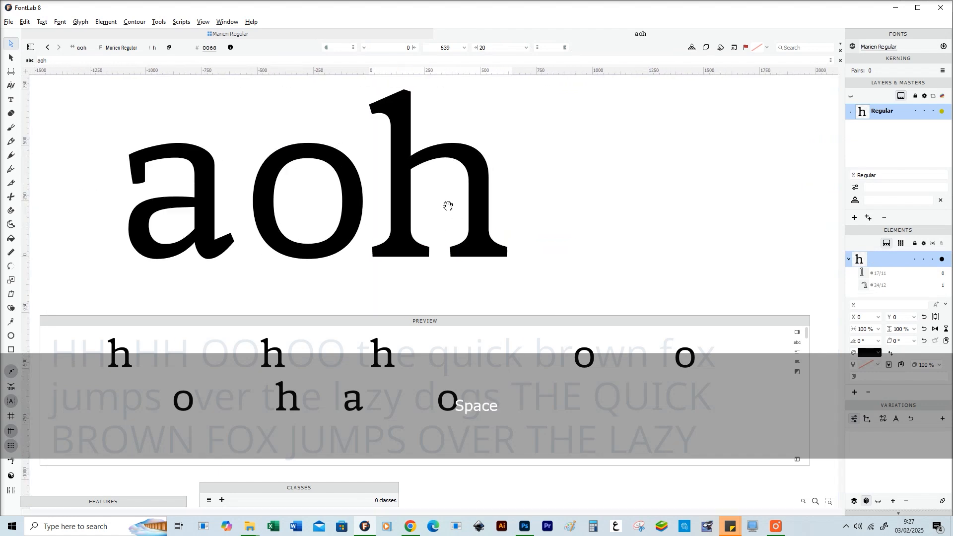
pyautogui.moveTo(454, 323); pyautogui.dragTo(464, 287)
pyautogui.press('space')
pyautogui.moveTo(436, 213); pyautogui.dragTo(467, 177)
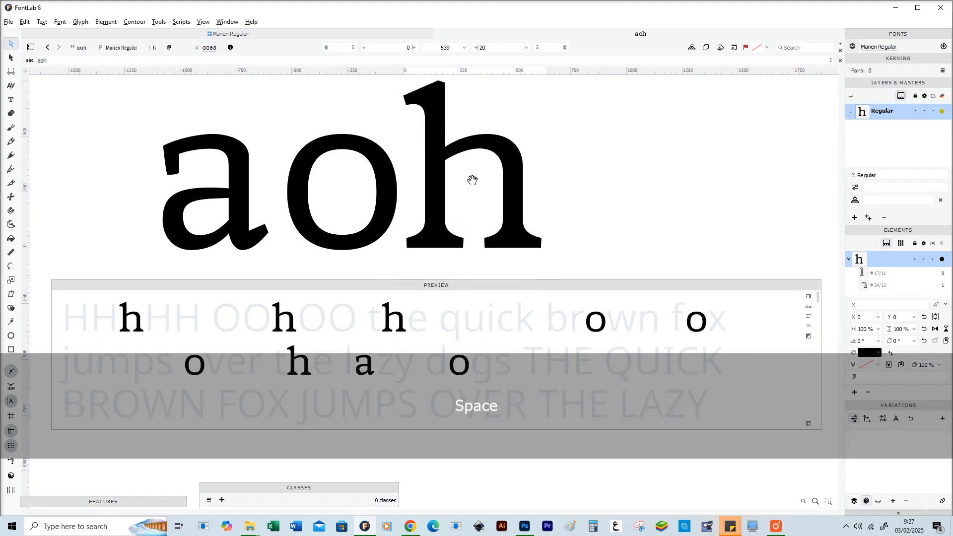
# Step: Thin the arch's junction by raising its lower inner corner and adjusting that corner's curve handle to X 213, Y 424
pyautogui.scroll(6, 473, 173)
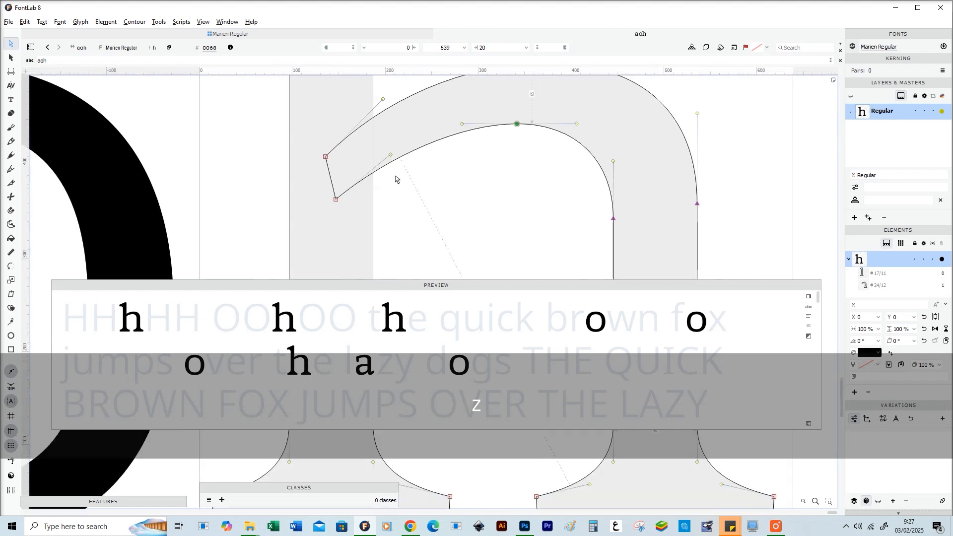
pyautogui.click(347, 190)
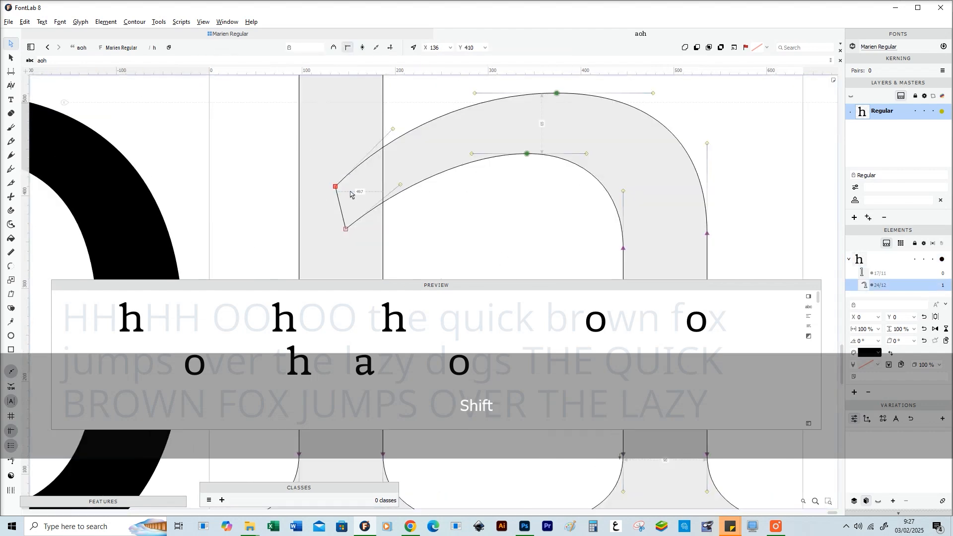
pyautogui.moveTo(368, 242); pyautogui.dragTo(338, 211)
pyautogui.hotkey('shift', 'Up')
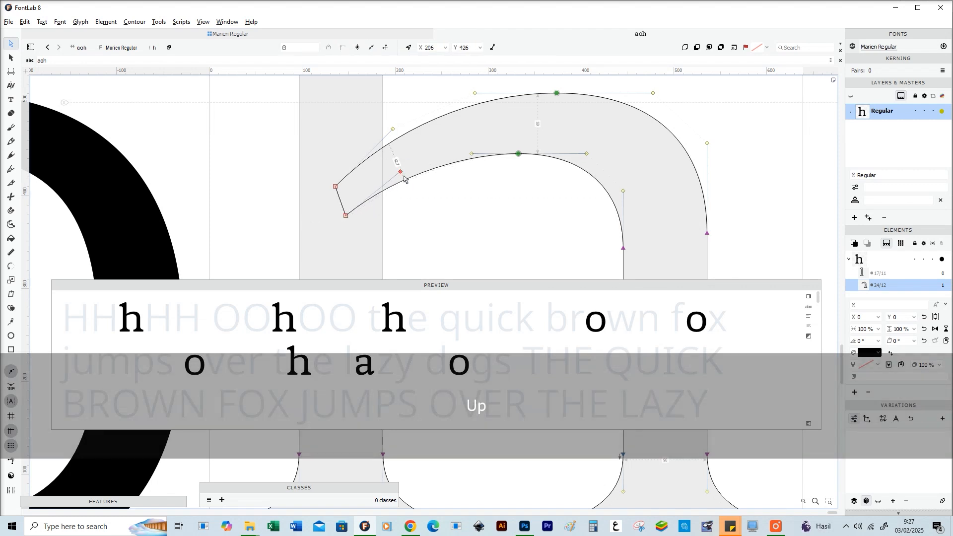
pyautogui.press('space')
pyautogui.moveTo(534, 193); pyautogui.dragTo(498, 191)
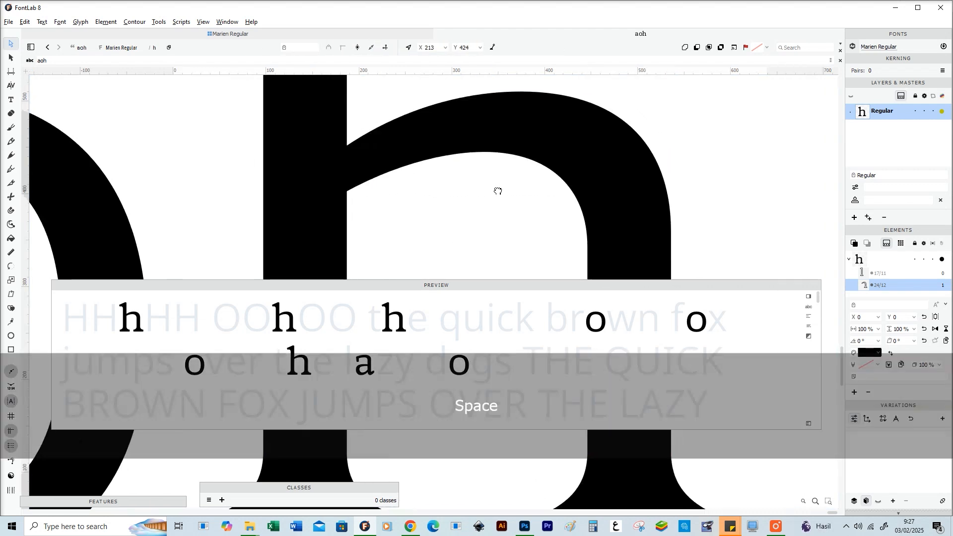
pyautogui.press('shift')
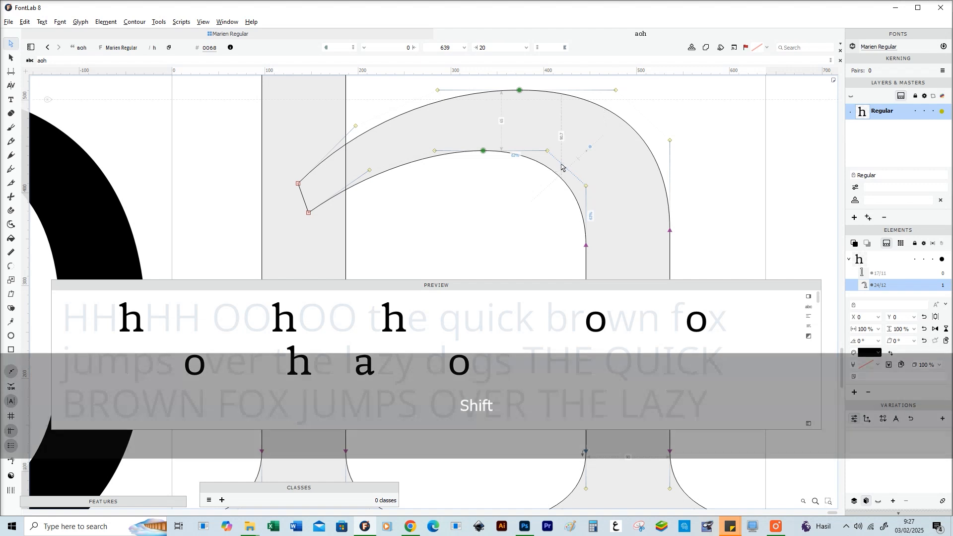
# Step: Compare the h's arch junction and overall shape with the a's bowl, in outline and filled
pyautogui.press('x')
pyautogui.press('x')
pyautogui.press('x')
pyautogui.press('space')
pyautogui.moveTo(489, 233); pyautogui.dragTo(483, 197)
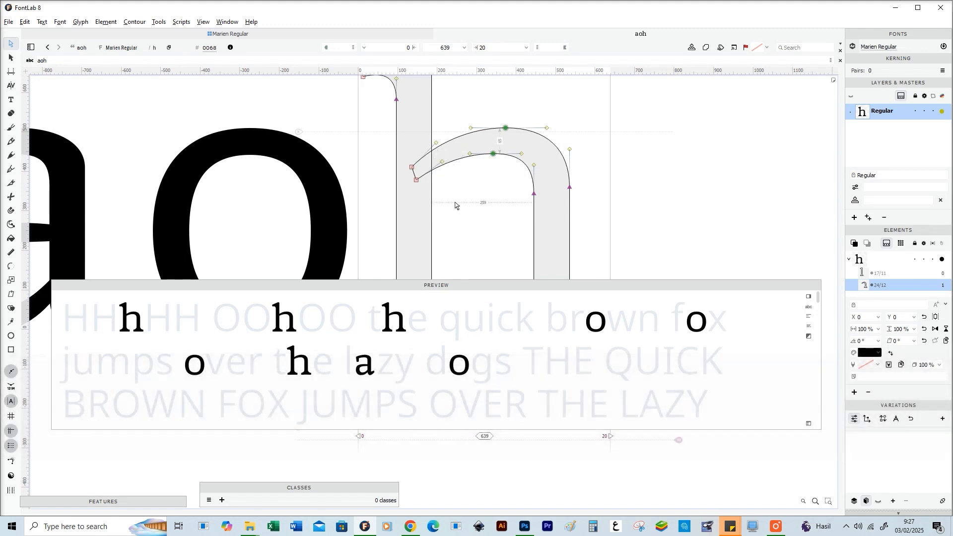
pyautogui.press('space')
pyautogui.moveTo(455, 205); pyautogui.dragTo(453, 117)
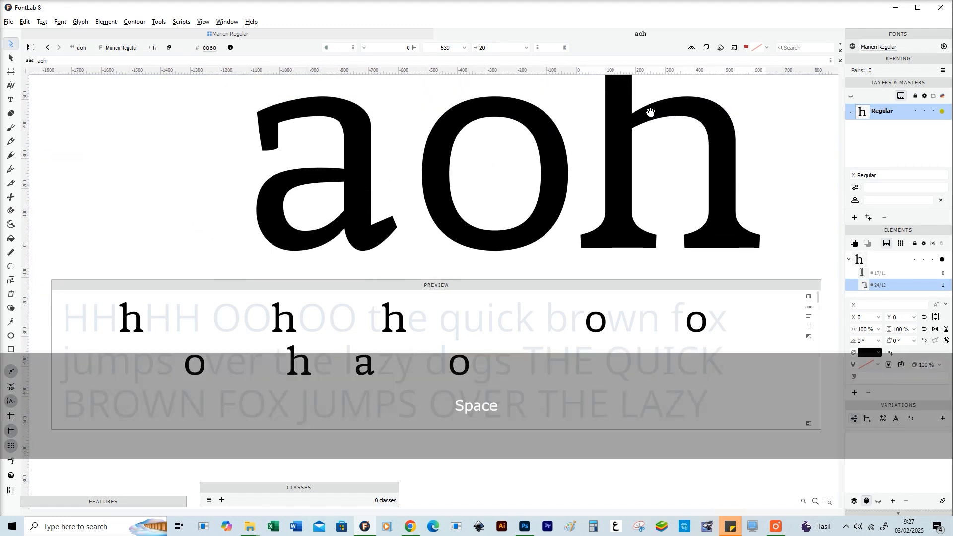
pyautogui.press('space')
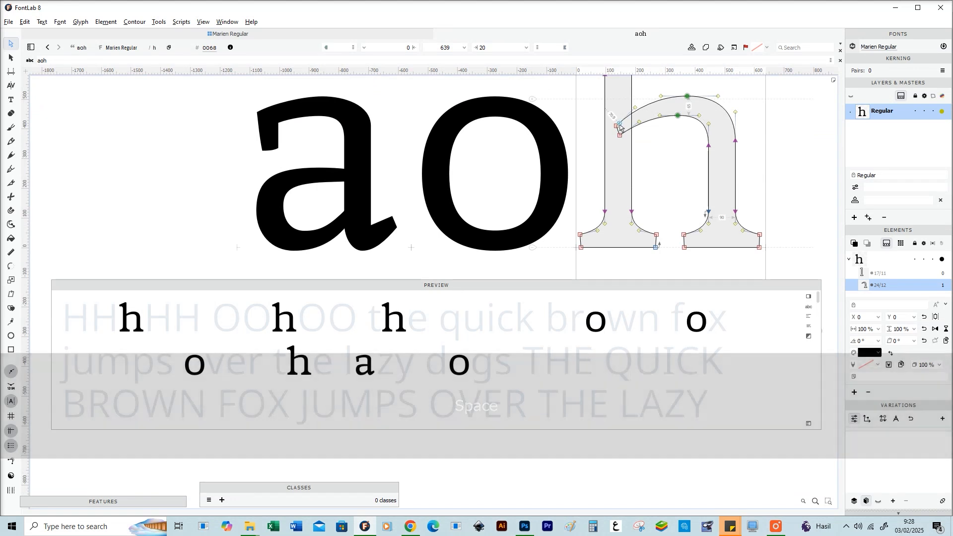
pyautogui.press('z')
pyautogui.click(349, 180)
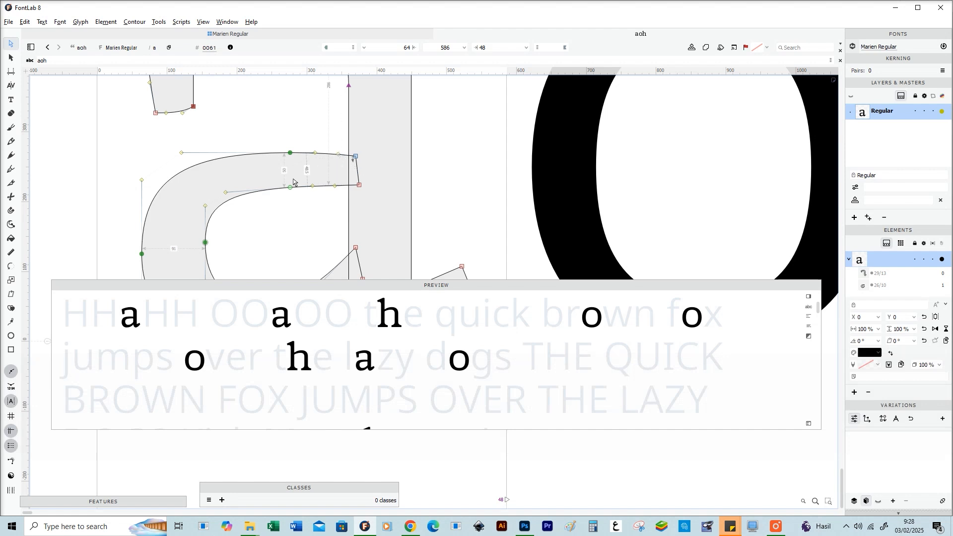
pyautogui.press('x')
pyautogui.press('space')
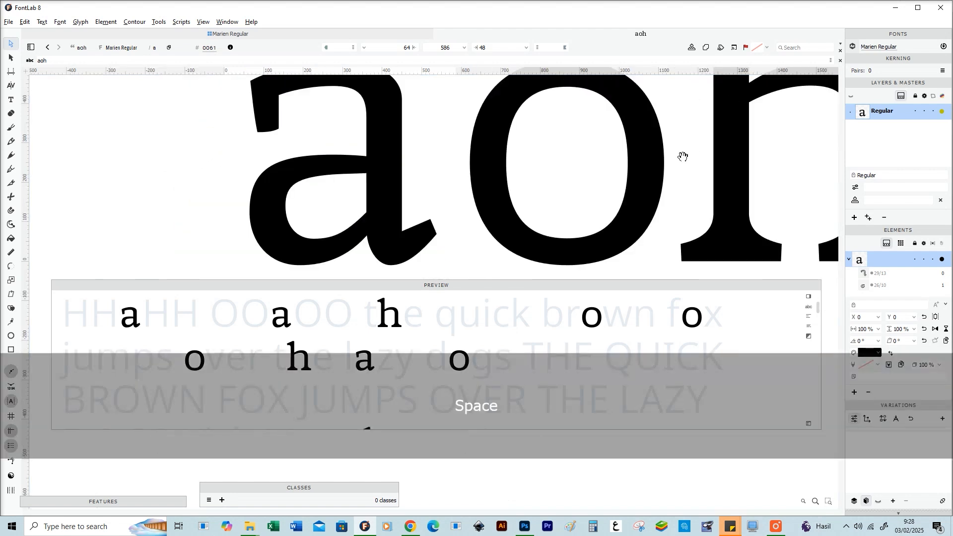
pyautogui.moveTo(683, 155); pyautogui.dragTo(330, 191)
# Step: Raise the upper corner of the h's arch inside the stem to Y 411 and check the filled letters
pyautogui.doubleClick(408, 179)
pyautogui.press('z')
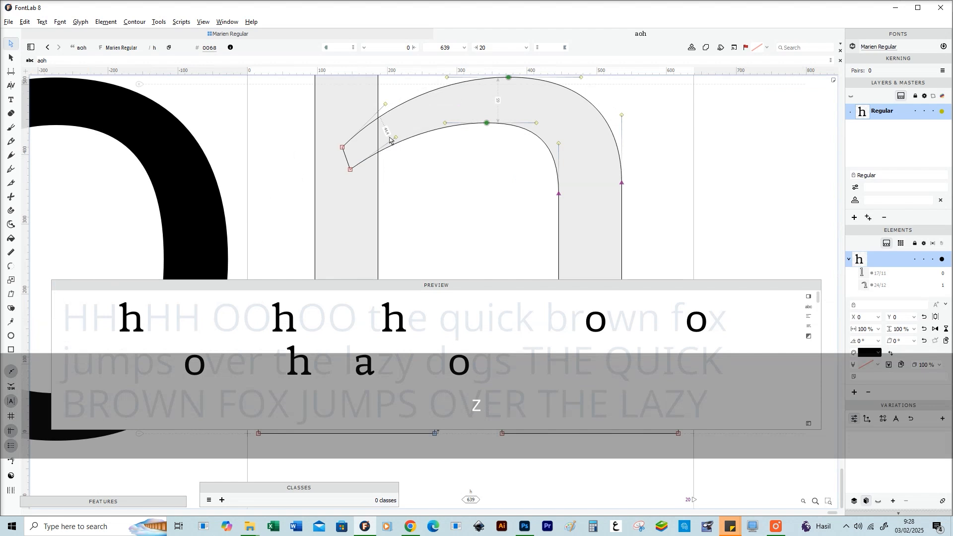
pyautogui.click(329, 144)
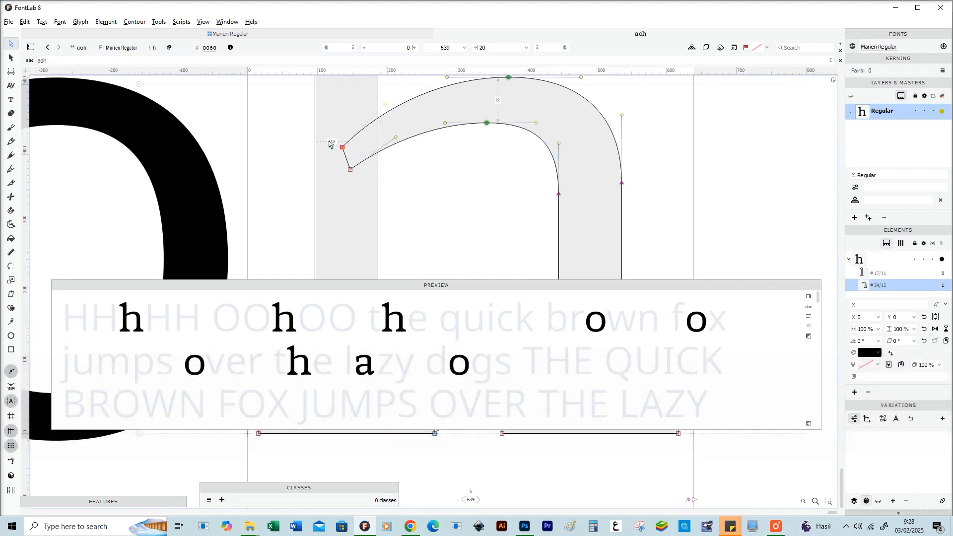
pyautogui.press('Up')
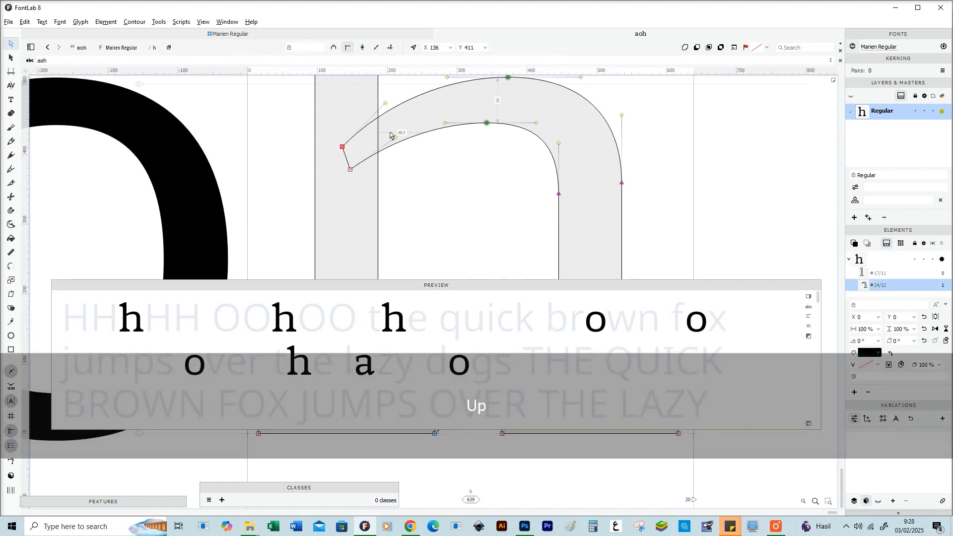
pyautogui.press('space')
pyautogui.scroll(-3, 461, 211)
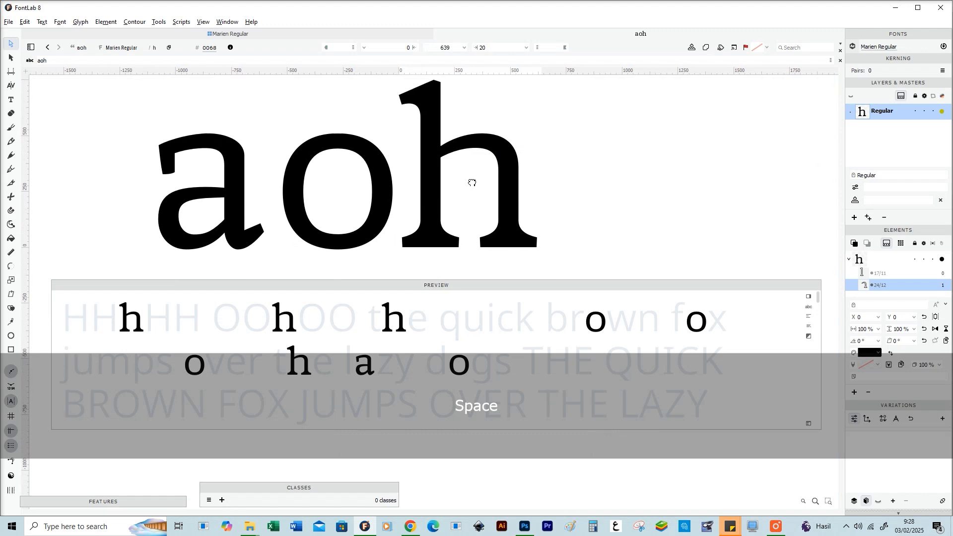
pyautogui.moveTo(471, 180)
pyautogui.mouseDown()
pyautogui.moveTo(475, 189)
pyautogui.moveTo(485, 179)
pyautogui.mouseUp()
pyautogui.press('space')
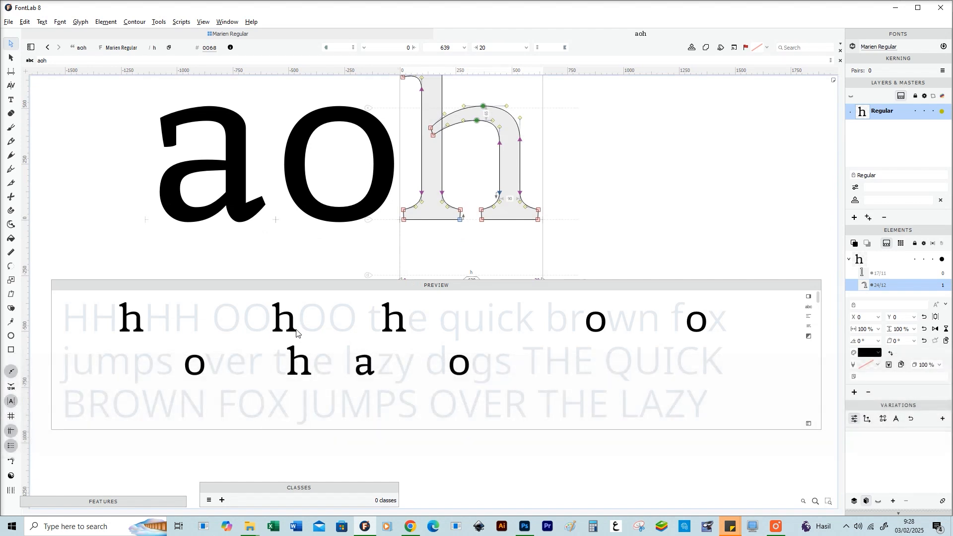
# Step: Lower the bracket curves of both h foot serifs together so their outer corners sit at Y 36
pyautogui.press('space')
pyautogui.moveTo(472, 186); pyautogui.dragTo(419, 197)
pyautogui.moveTo(333, 189); pyautogui.dragTo(512, 226)
pyautogui.press('Down')
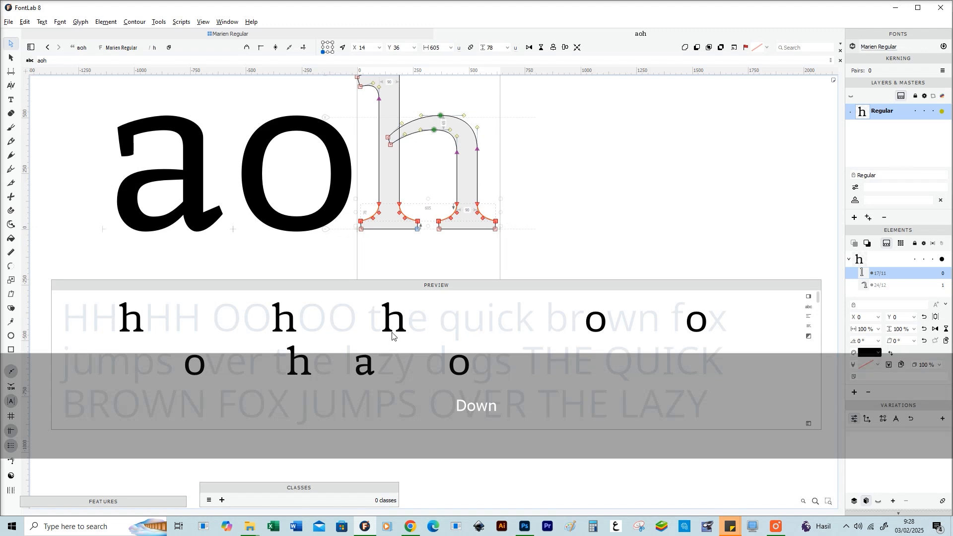
pyautogui.press('space')
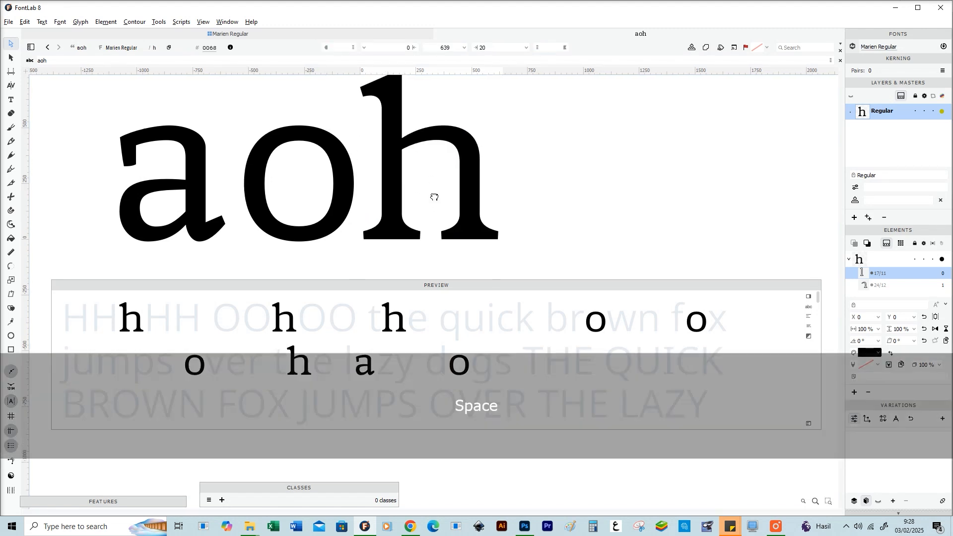
# Step: Raise the curve under the h's wedge serif to Y 585 on the stem and check the filled shape
pyautogui.scroll(3, 434, 197)
pyautogui.moveTo(334, 191); pyautogui.dragTo(423, 140)
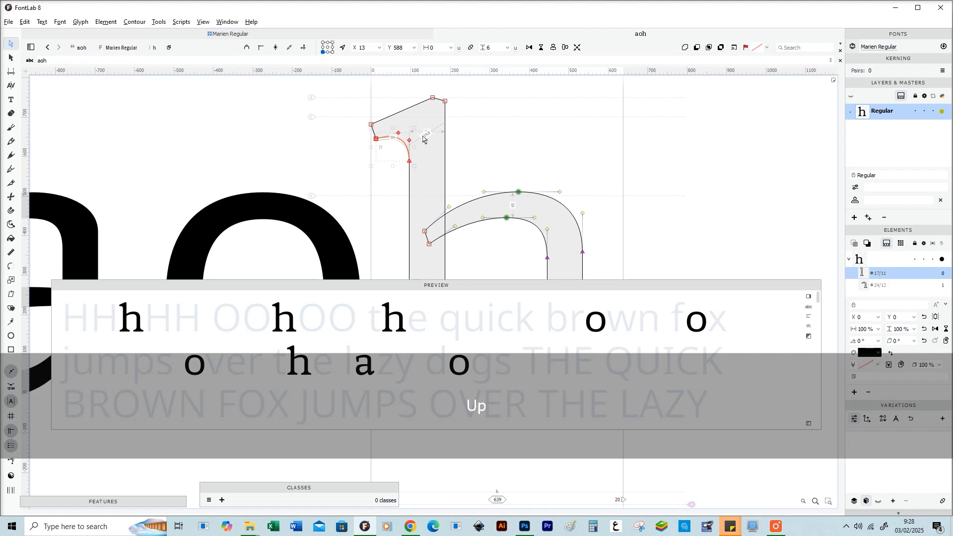
pyautogui.press('space')
pyautogui.scroll(-3, 487, 132)
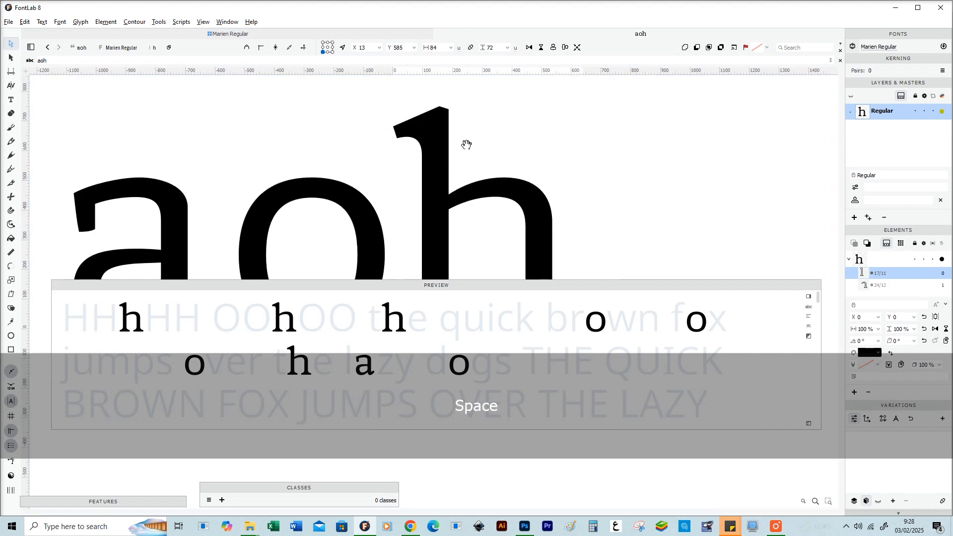
pyautogui.moveTo(467, 145); pyautogui.dragTo(476, 149)
pyautogui.press('space')
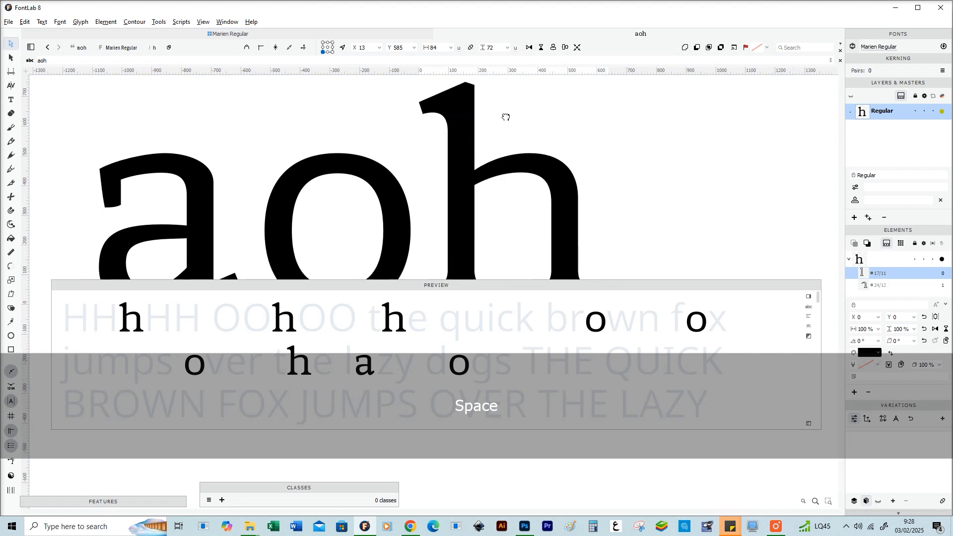
pyautogui.scroll(-3, 501, 104)
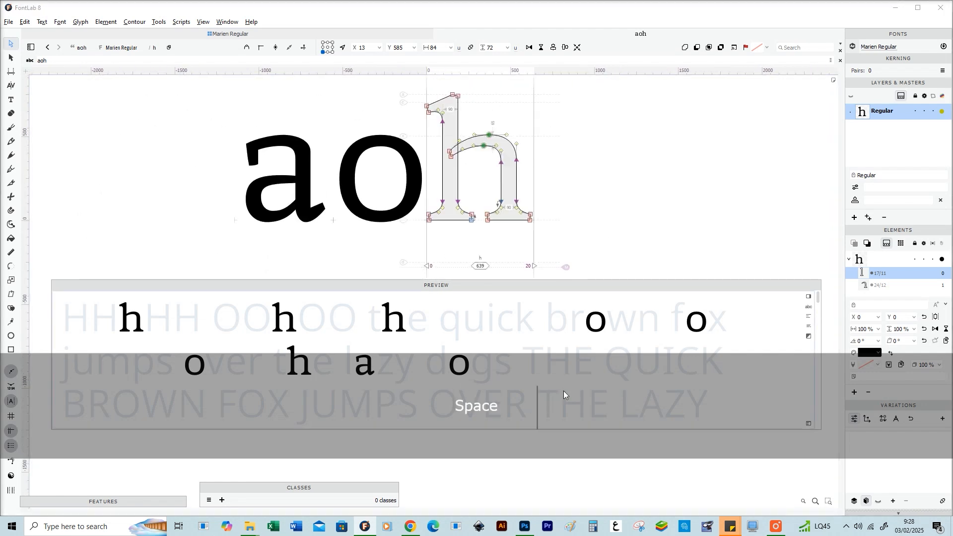
# Step: Replace the whole preview text with "hhhooo aaa haha hoho aho"
pyautogui.hotkey('ctrl', 'a')
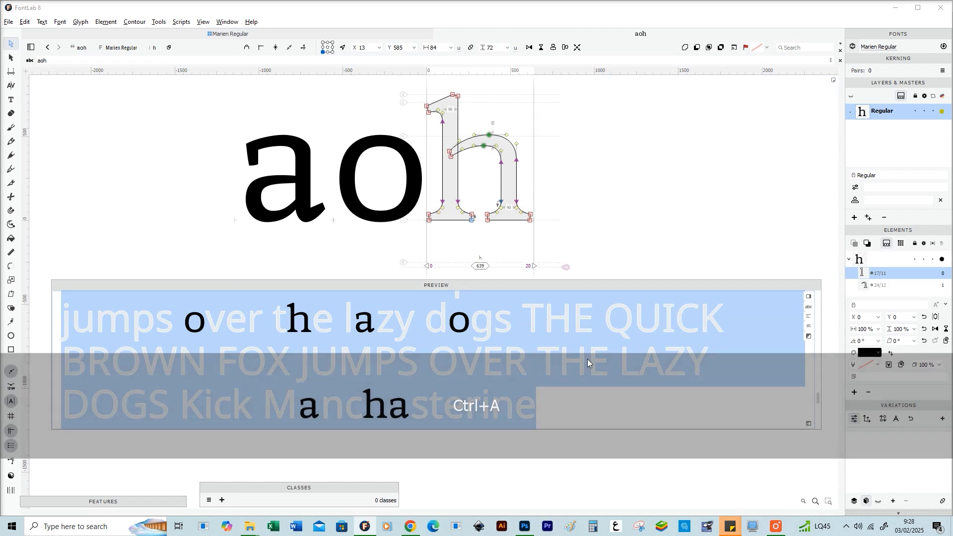
pyautogui.write('hhhooo a')
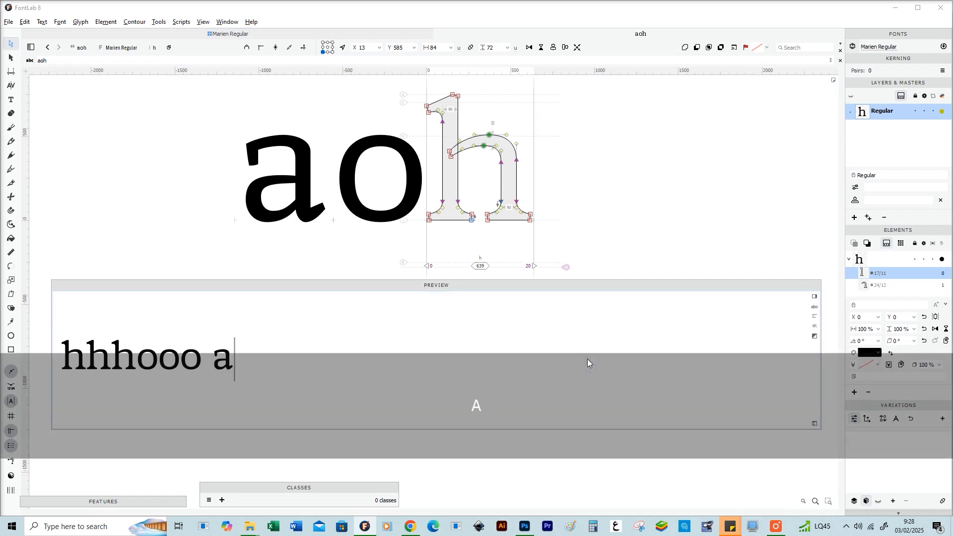
pyautogui.write('aa haha ')
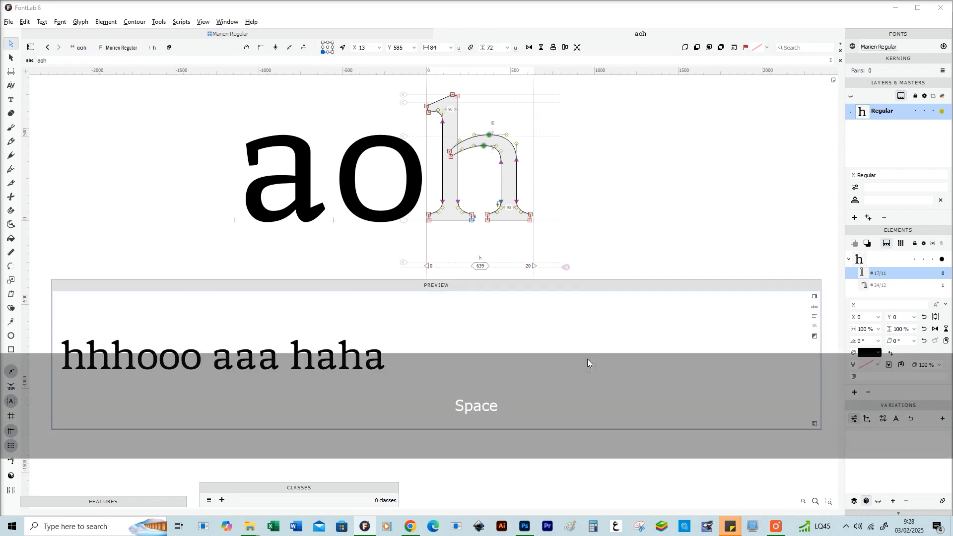
pyautogui.write('o')
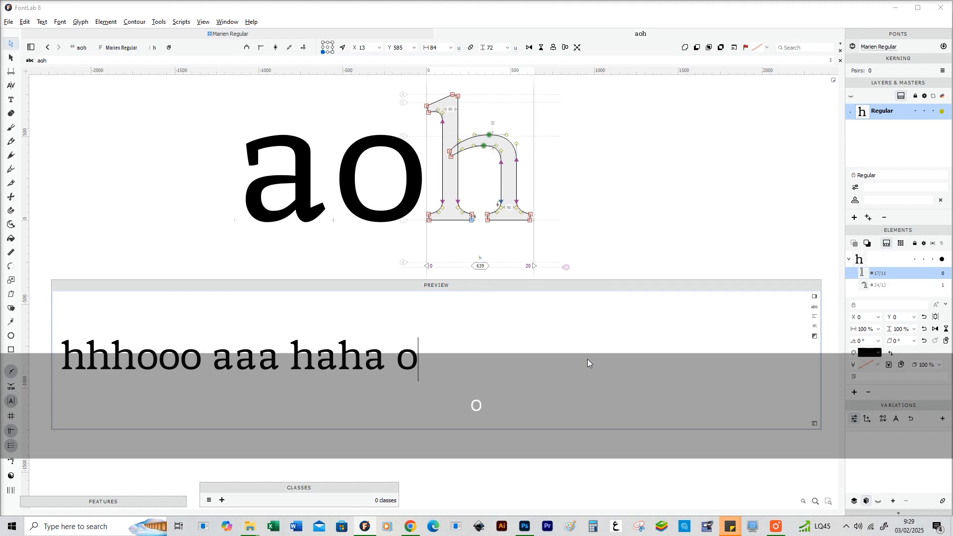
pyautogui.press('BackSpace')
pyautogui.write('hoho ')
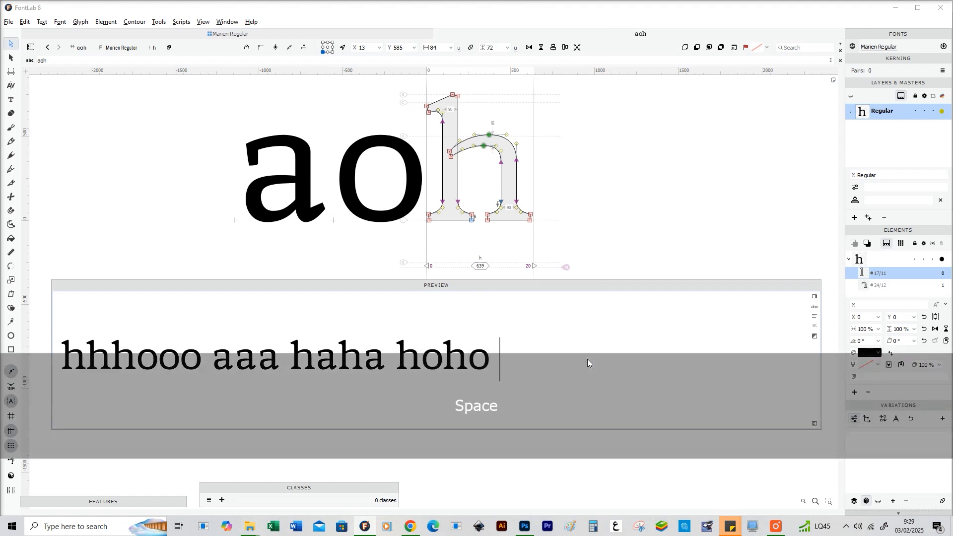
pyautogui.write('aho')
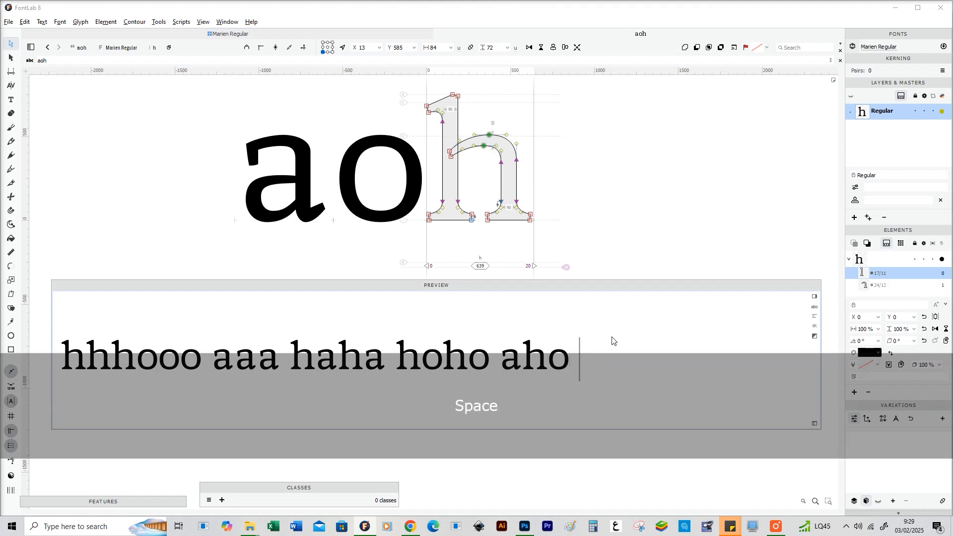
# Step: Append "oha" to the preview text and reposition the preview below the enlarged letters
pyautogui.write(' oha')
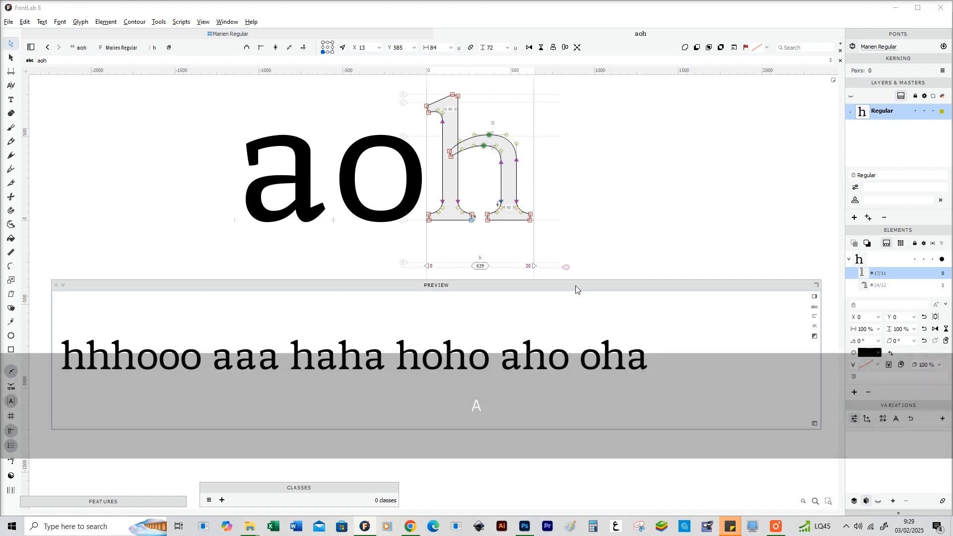
pyautogui.moveTo(576, 286); pyautogui.dragTo(572, 270)
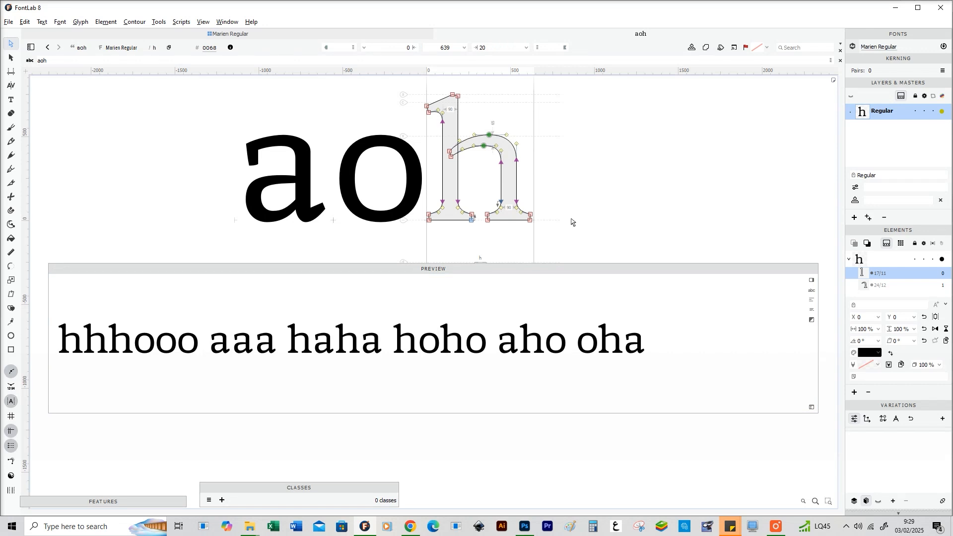
pyautogui.press('space')
pyautogui.scroll(5, 530, 208)
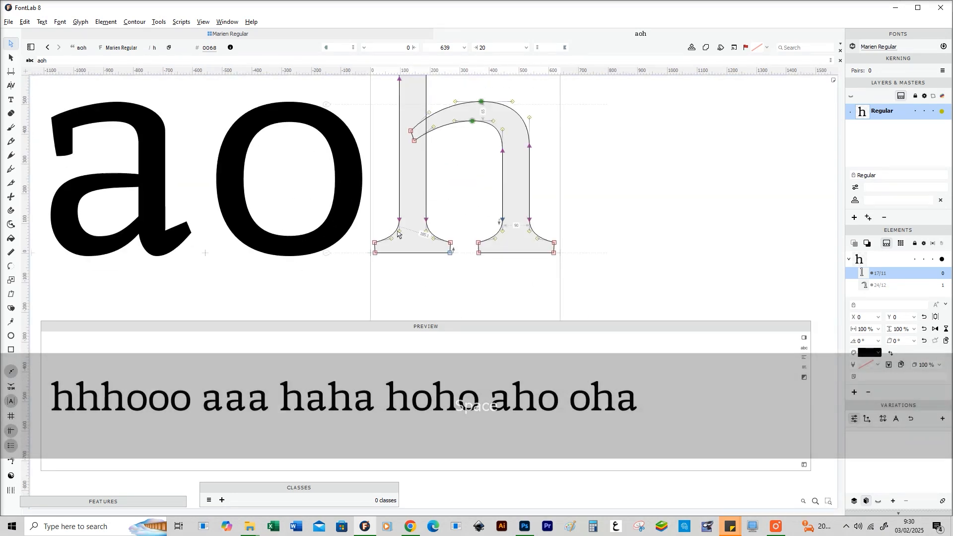
pyautogui.moveTo(467, 199); pyautogui.dragTo(475, 231)
pyautogui.press('space')
# Step: Open the a for editing and nudge the upper curve handle on its terminal's outer edge to X 70
pyautogui.moveTo(295, 233); pyautogui.dragTo(437, 233)
pyautogui.scroll(2, 268, 195)
pyautogui.doubleClick(268, 196)
pyautogui.press('space')
pyautogui.moveTo(268, 195); pyautogui.dragTo(311, 199)
pyautogui.press('z')
pyautogui.press('z')
pyautogui.press('space')
pyautogui.moveTo(223, 185); pyautogui.dragTo(284, 197)
pyautogui.press('z')
pyautogui.click(224, 155)
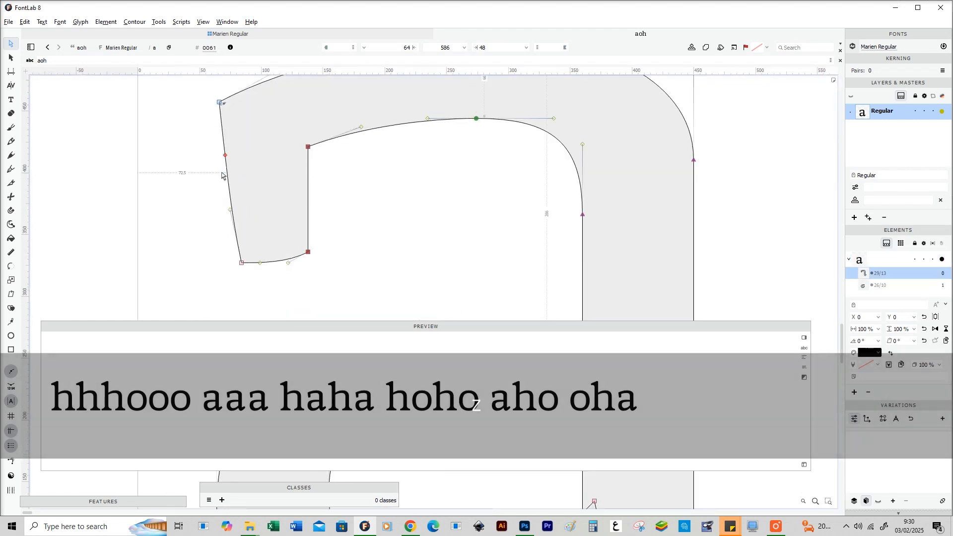
pyautogui.press('Left')
pyautogui.click(245, 184)
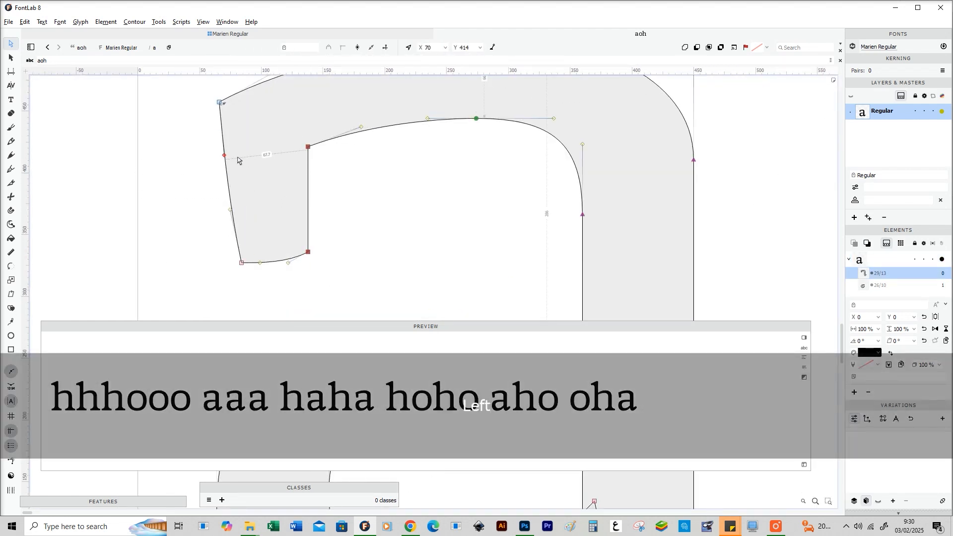
# Step: Raise the inner curve handle beneath the a's upper terminal to Y 331 and check the filled letters
pyautogui.press('space')
pyautogui.moveTo(255, 181); pyautogui.dragTo(260, 184)
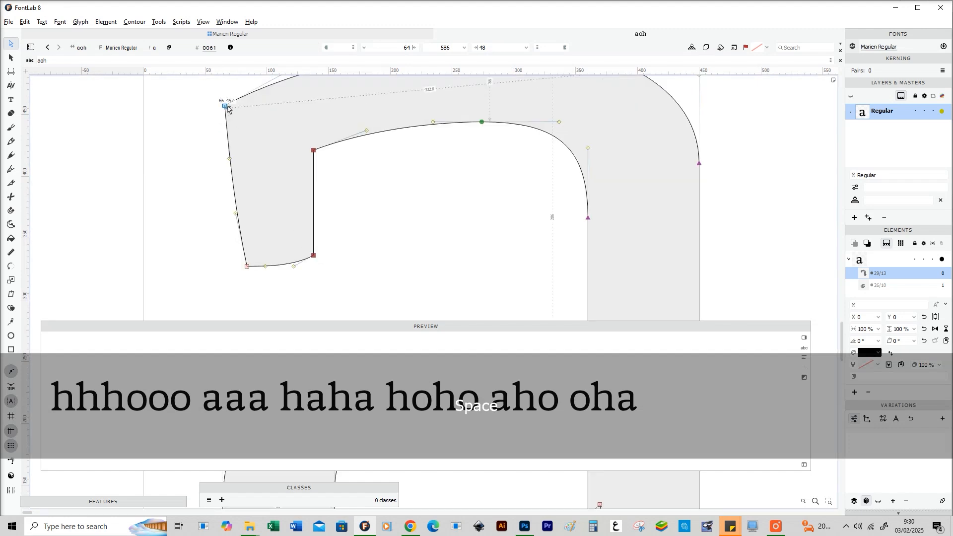
pyautogui.press('space')
pyautogui.moveTo(297, 281); pyautogui.dragTo(297, 243)
pyautogui.moveTo(291, 245); pyautogui.dragTo(301, 213)
pyautogui.press('Up')
pyautogui.press('Up')
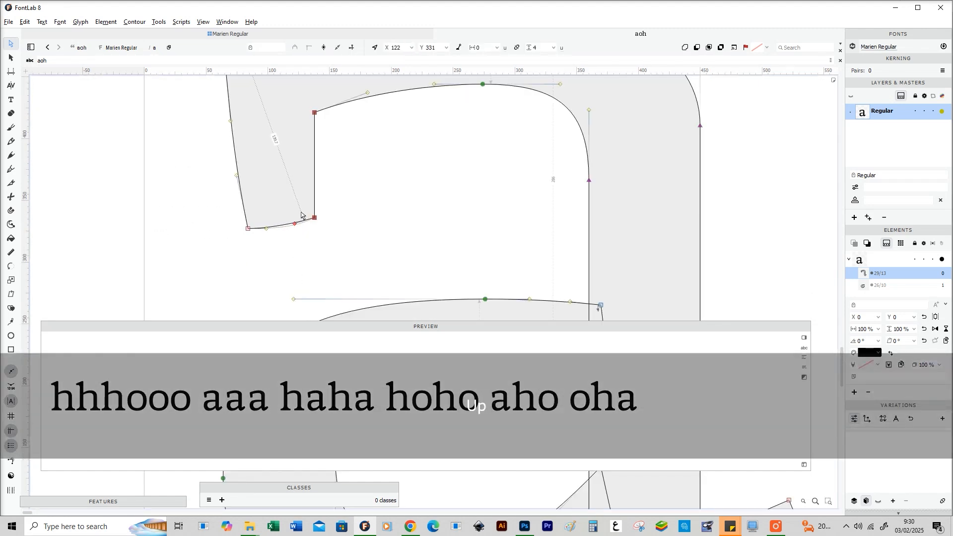
pyautogui.scroll(-1, 302, 214)
pyautogui.press('space')
pyautogui.scroll(-4, 447, 224)
pyautogui.press('space')
# Step: Open the h for editing and straighten its wedge serif's curved underside, with the stem corner at Y 641
pyautogui.moveTo(566, 245); pyautogui.dragTo(359, 208)
pyautogui.moveTo(614, 191); pyautogui.dragTo(546, 212)
pyautogui.doubleClick(546, 212)
pyautogui.press('space')
pyautogui.moveTo(494, 150); pyautogui.dragTo(476, 206)
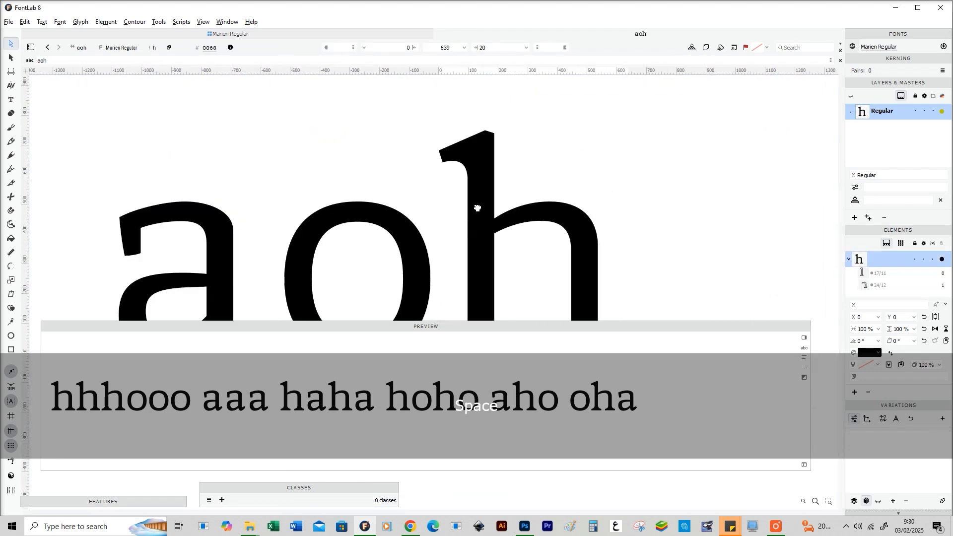
pyautogui.scroll(5, 469, 164)
pyautogui.press('z')
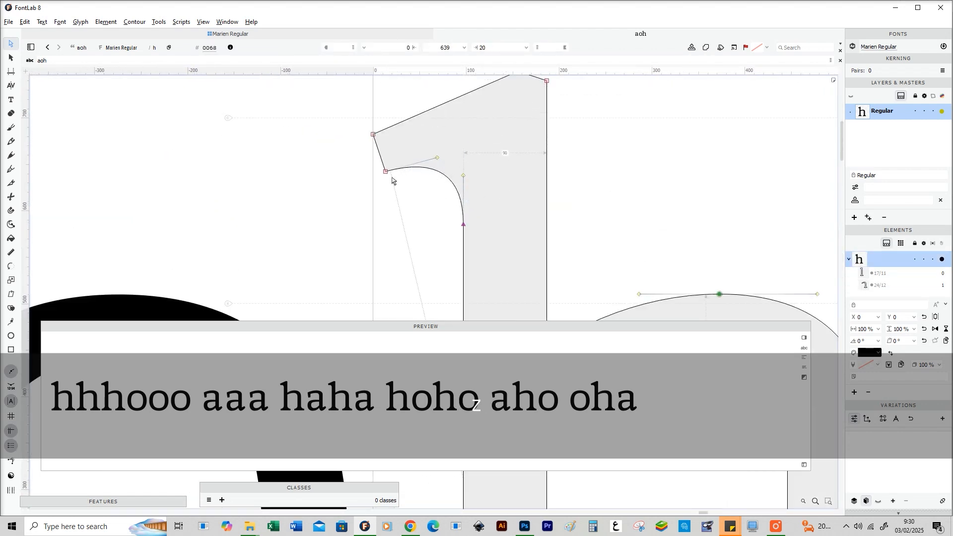
pyautogui.moveTo(425, 144); pyautogui.dragTo(459, 180)
pyautogui.press('BackSpace')
pyautogui.click(447, 183)
pyautogui.press('z')
pyautogui.press('z')
# Step: Try to bow the underside of the h's wedge serif by making it a curve and lowering its handles to Y 638
pyautogui.keyDown('alt'); pyautogui.click(413, 180); pyautogui.keyUp('alt')
pyautogui.press('x')
pyautogui.moveTo(364, 206); pyautogui.dragTo(420, 166)
pyautogui.press('z')
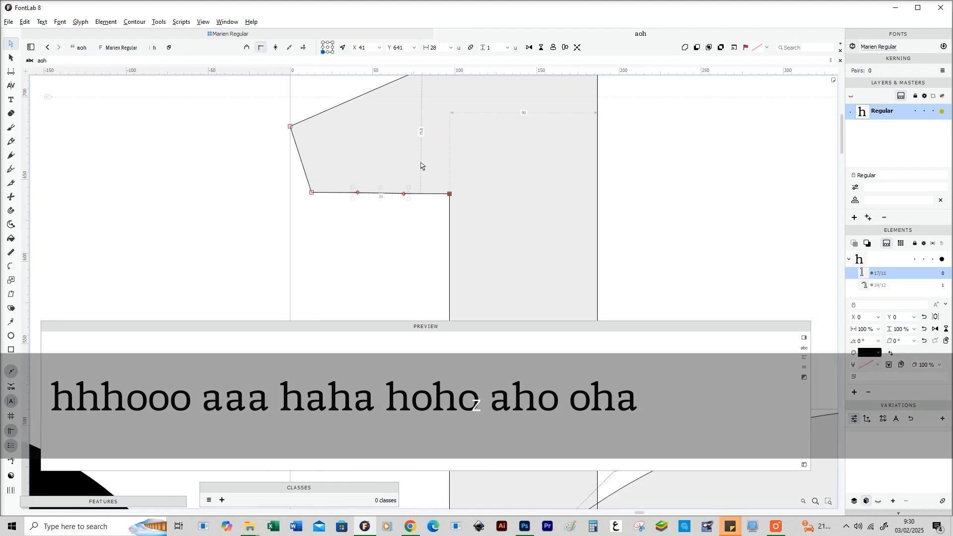
pyautogui.press('Down')
pyautogui.press('Down')
pyautogui.press('Down')
pyautogui.press('x')
pyautogui.press('space')
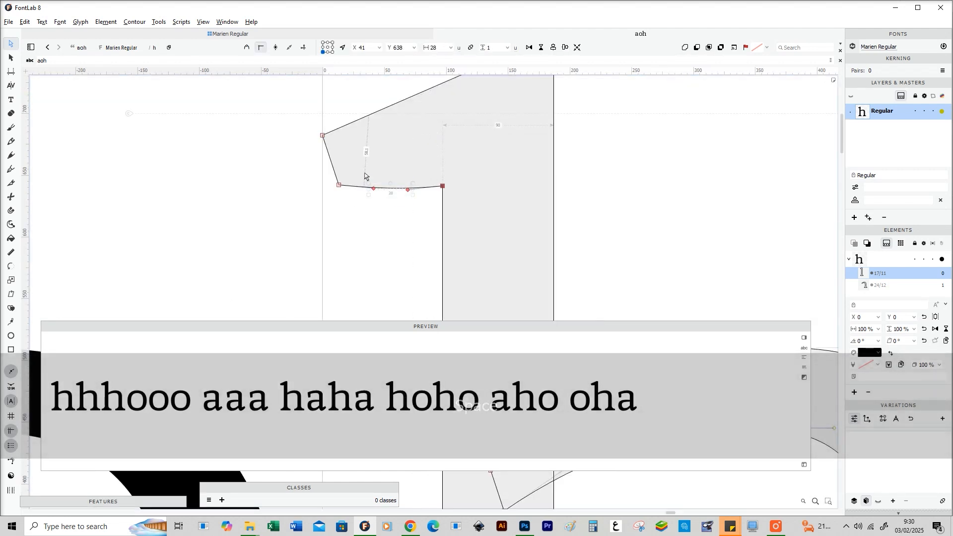
pyautogui.press('Delete')
# Step: Convert the slanted top edge of the h's wedge serif to a curve and adjust its handles slightly
pyautogui.press('space')
pyautogui.moveTo(366, 175); pyautogui.dragTo(351, 222)
pyautogui.keyDown('alt'); pyautogui.scroll(1, 352, 131); pyautogui.keyUp('alt')
pyautogui.moveTo(340, 117); pyautogui.dragTo(500, 187)
pyautogui.press('Left')
pyautogui.press('Left')
pyautogui.press('space')
pyautogui.press('z')
# Step: Move the lower outer corner of the h's wedge serif to X 7 and check the filled shape
pyautogui.moveTo(309, 250); pyautogui.dragTo(297, 256)
pyautogui.press('x')
pyautogui.press('space')
pyautogui.press('space')
pyautogui.scroll(-3, 416, 230)
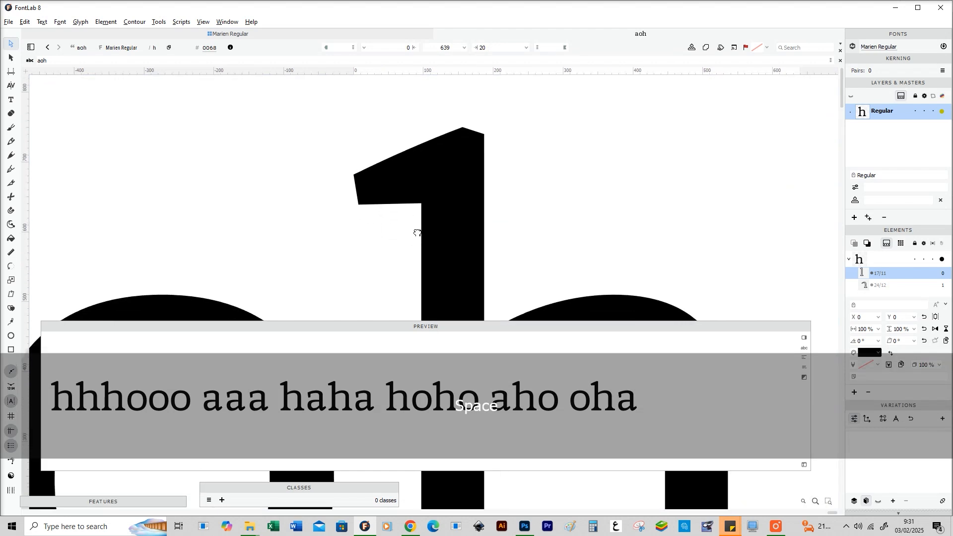
# Step: Remove the bracket curves from the foot serif of the h's stem and lower both stem corners to Y 80
pyautogui.moveTo(467, 310); pyautogui.dragTo(436, 148)
pyautogui.scroll(2, 412, 199)
pyautogui.moveTo(315, 161); pyautogui.dragTo(494, 231)
pyautogui.press('BackSpace')
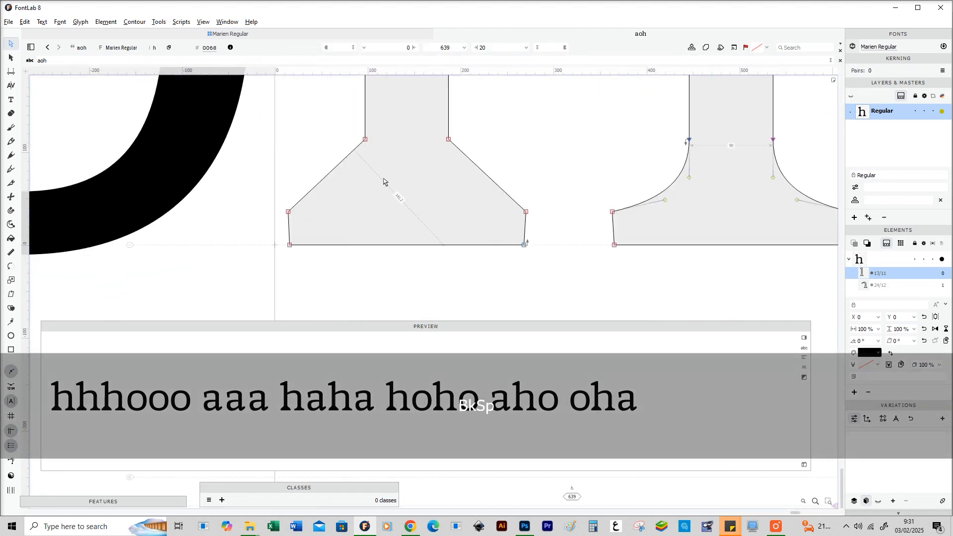
pyautogui.click(365, 139)
pyautogui.keyDown('shift'); pyautogui.click(448, 139); pyautogui.keyUp('shift')
pyautogui.moveTo(448, 139); pyautogui.dragTo(449, 171)
pyautogui.click(447, 191)
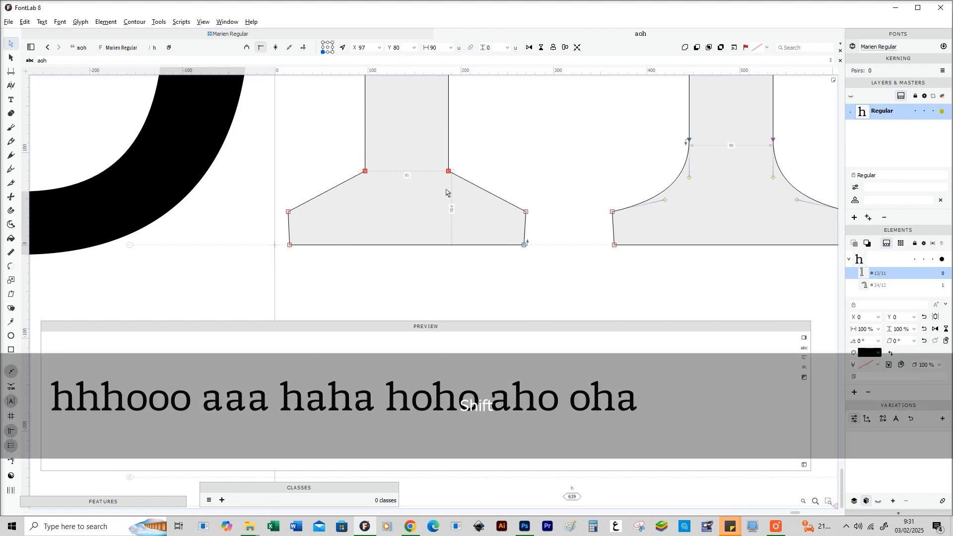
pyautogui.moveTo(332, 155); pyautogui.dragTo(462, 187)
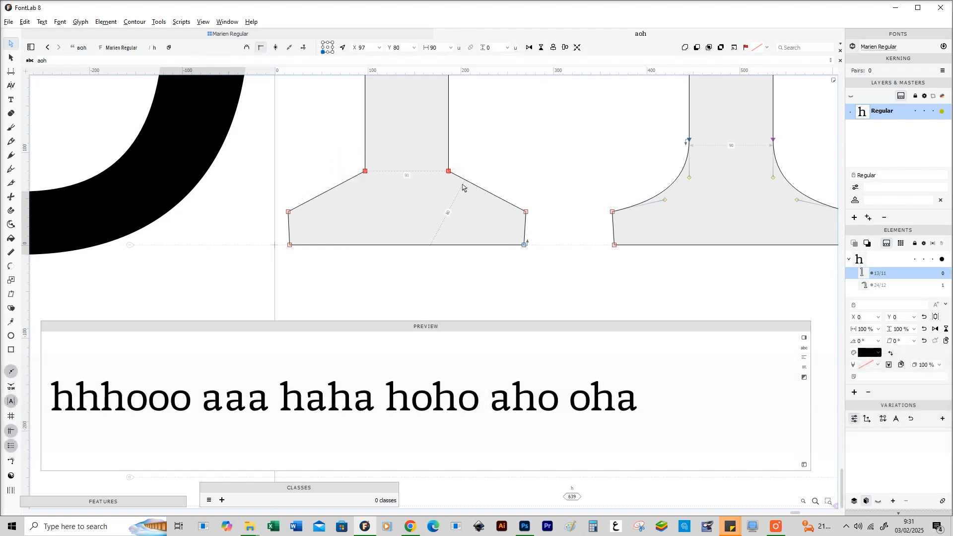
pyautogui.click(371, 221)
# Step: Convert both sloping sides of the stem's foot serif to curves and raise their handles slightly
pyautogui.press('alt')
pyautogui.scroll(2, 483, 190)
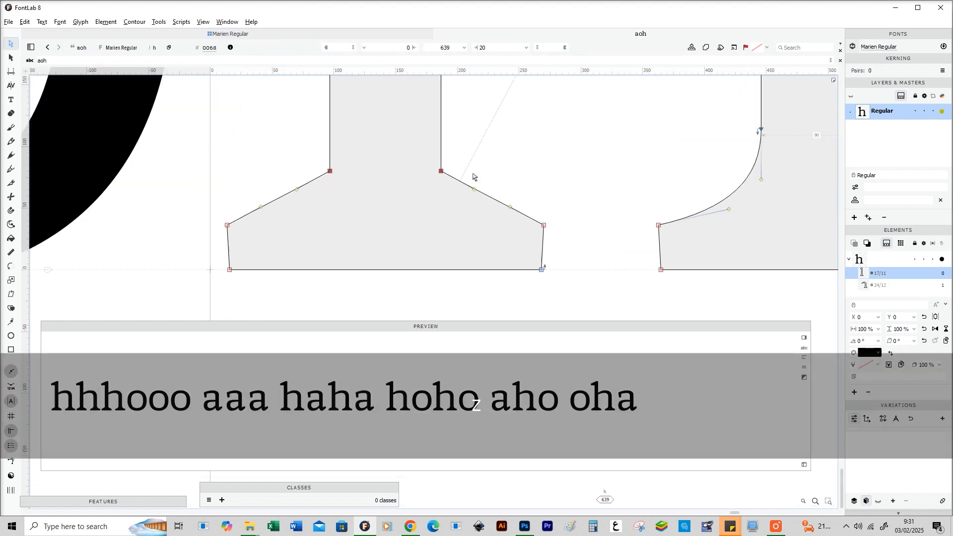
pyautogui.keyDown('alt'); pyautogui.click(483, 190); pyautogui.keyUp('alt')
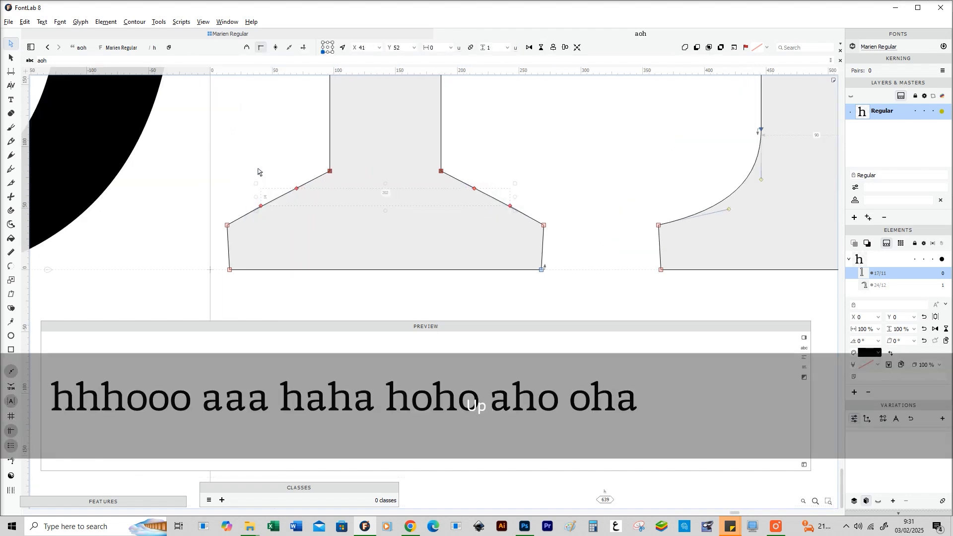
pyautogui.press('space')
# Step: Lower the two corners where the h's stem meets its foot serif to Y 76
pyautogui.moveTo(312, 132); pyautogui.dragTo(465, 181)
pyautogui.press('Down')
pyautogui.press('Down')
pyautogui.press('Down')
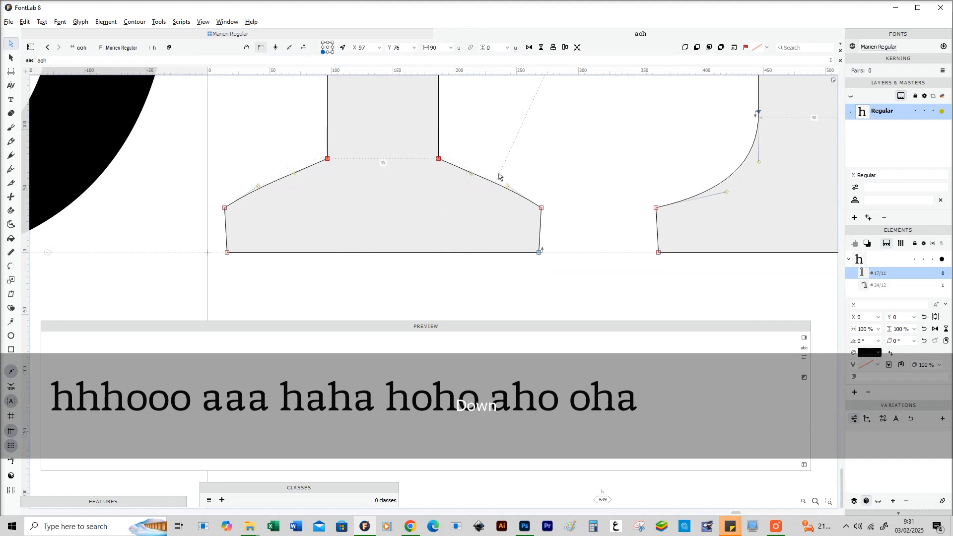
# Step: Adjust the outer curve handles of the stem's foot serif to Y 54, starting at X 42, and check the filled letters
pyautogui.keyDown('shift'); pyautogui.click(507, 186); pyautogui.keyUp('shift')
pyautogui.keyDown('shift'); pyautogui.click(250, 182); pyautogui.keyUp('shift')
pyautogui.press('Down')
pyautogui.press('Down')
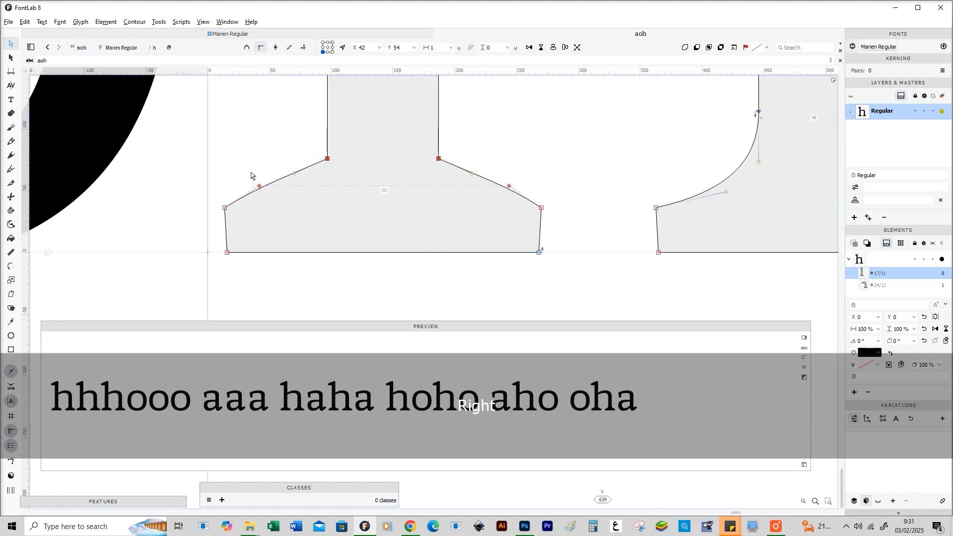
pyautogui.scroll(-1, 253, 178)
pyautogui.press('space')
pyautogui.moveTo(415, 177); pyautogui.dragTo(458, 234)
pyautogui.scroll(-1, 377, 180)
pyautogui.click(422, 182)
pyautogui.press('space')
pyautogui.scroll(-2, 424, 201)
pyautogui.press('space')
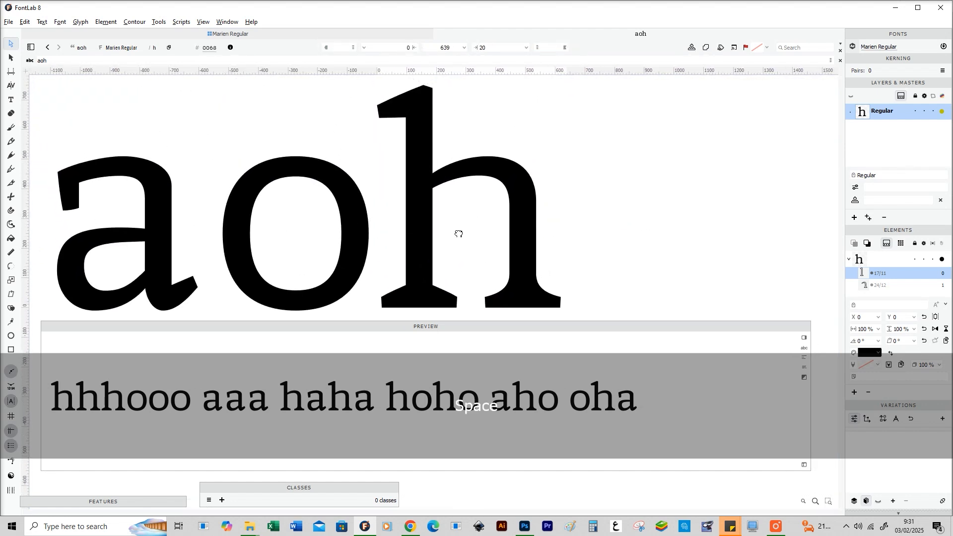
# Step: Raise the lower outer corner of the h's wedge serif to Y 649 and shift it to X 4
pyautogui.scroll(3, 373, 102)
pyautogui.press('space')
pyautogui.moveTo(396, 144); pyautogui.dragTo(392, 161)
pyautogui.press('z')
pyautogui.moveTo(457, 144); pyautogui.dragTo(380, 173)
pyautogui.hotkey('shift', 'Down')
pyautogui.hotkey('shift', 'Up')
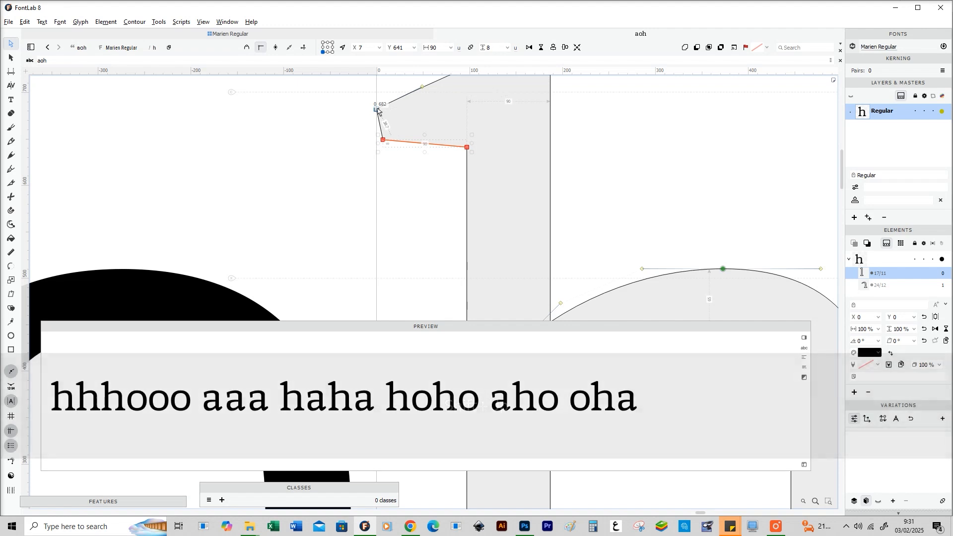
pyautogui.moveTo(406, 167); pyautogui.dragTo(364, 132)
pyautogui.press('Left')
pyautogui.press('Left')
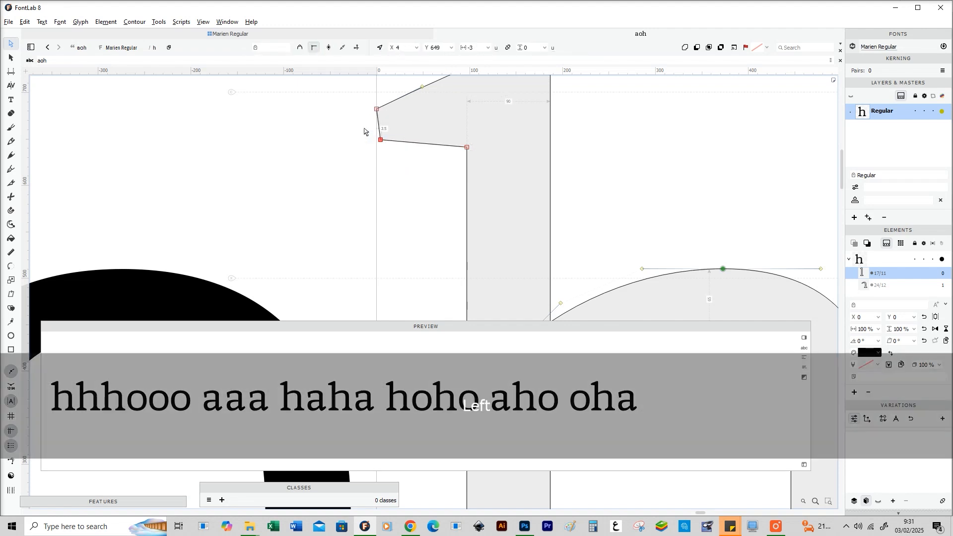
# Step: Lower the corner where the wedge serif's underside meets the stem to about Y 630 and check the filled letters
pyautogui.press('x')
pyautogui.press('x')
pyautogui.press('space')
pyautogui.moveTo(426, 190); pyautogui.dragTo(469, 110)
pyautogui.press('z')
pyautogui.hotkey('shift', 'Down')
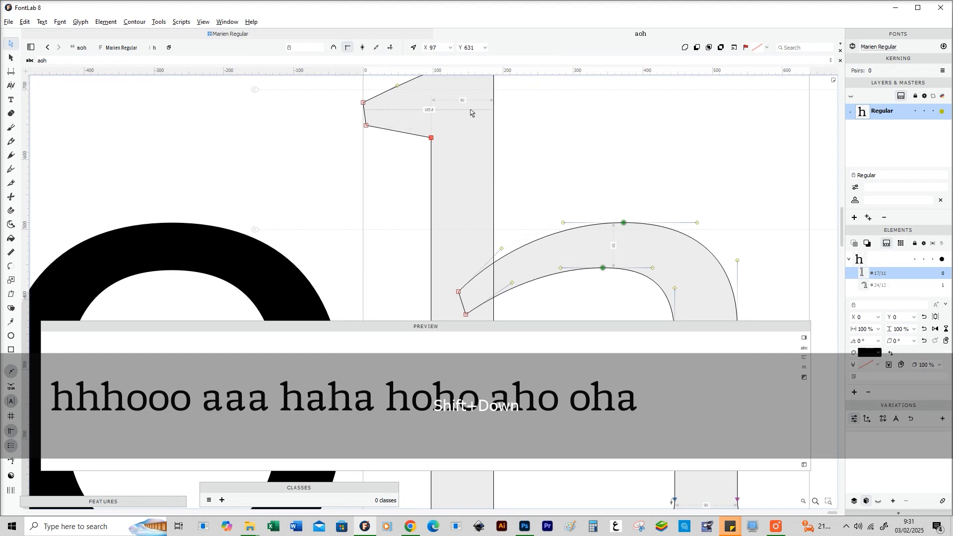
pyautogui.press('Down')
pyautogui.click(389, 166)
pyautogui.press('x')
pyautogui.press('space')
pyautogui.moveTo(454, 215); pyautogui.dragTo(431, 214)
pyautogui.press('x')
pyautogui.press('space')
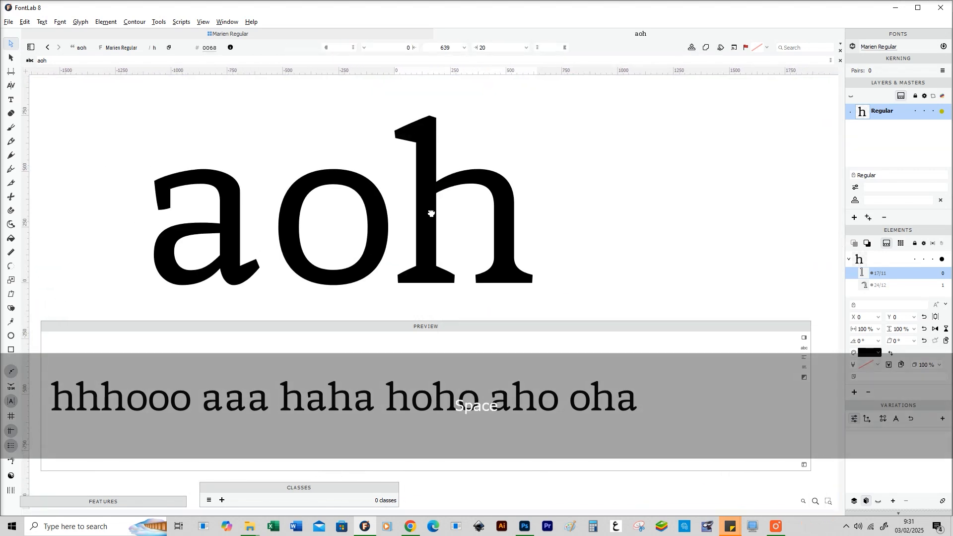
# Step: Duplicate the outline of the h stem's foot serif and offset the copy slightly from the original
pyautogui.moveTo(451, 259); pyautogui.dragTo(404, 249)
pyautogui.press('z')
pyautogui.press('z')
pyautogui.press('z')
pyautogui.press('z')
pyautogui.press('space')
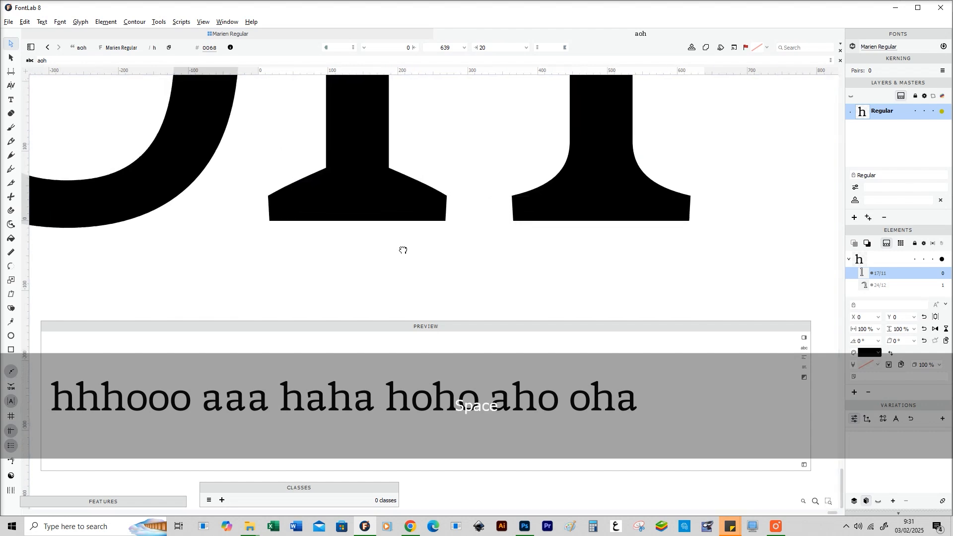
pyautogui.press('space')
pyautogui.moveTo(510, 171); pyautogui.dragTo(461, 176)
pyautogui.moveTo(167, 160); pyautogui.dragTo(421, 266)
pyautogui.hotkey('ctrl', 'c')
pyautogui.hotkey('ctrl', 'v')
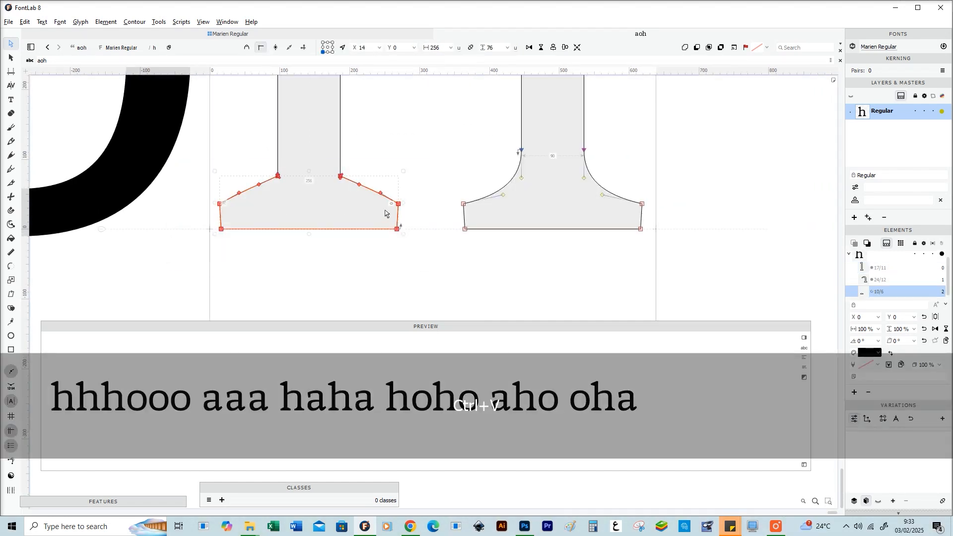
pyautogui.moveTo(401, 208); pyautogui.dragTo(410, 236)
# Step: Replace the bracketed foot serif of the h's right leg with the copied serif, placed at X 363 on the baseline
pyautogui.moveTo(459, 134); pyautogui.dragTo(672, 275)
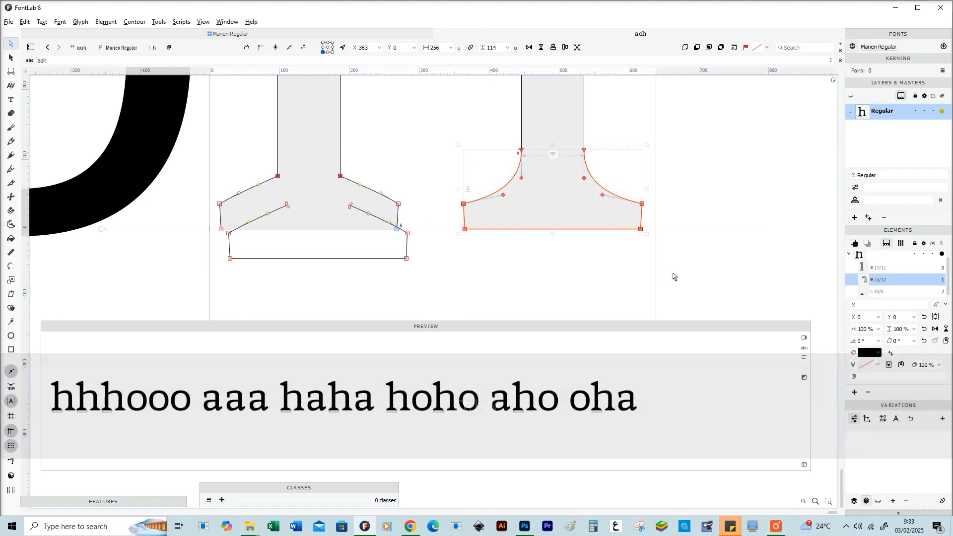
pyautogui.press('Delete')
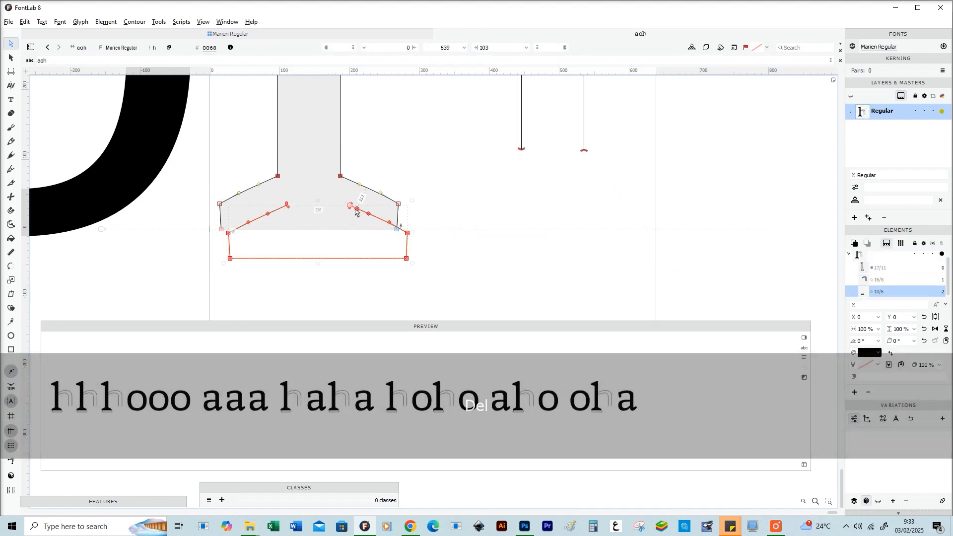
pyautogui.moveTo(358, 212); pyautogui.dragTo(579, 178)
pyautogui.press('z')
pyautogui.hotkey('shift', 'Right')
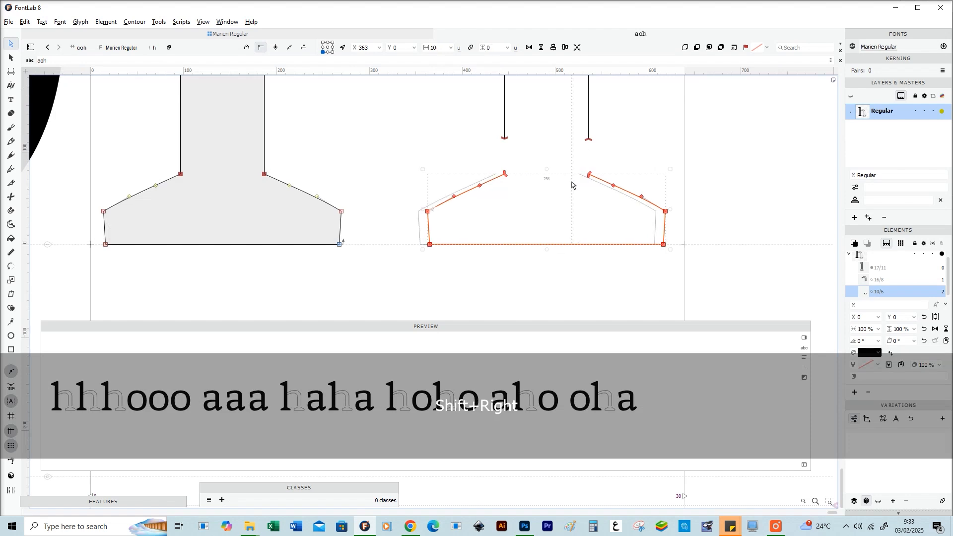
# Step: Join the open ends of the h's right leg to the new foot serif and check the closed shape
pyautogui.moveTo(477, 127); pyautogui.dragTo(497, 203)
pyautogui.click(576, 214)
pyautogui.scroll(-5, 565, 211)
pyautogui.press('space')
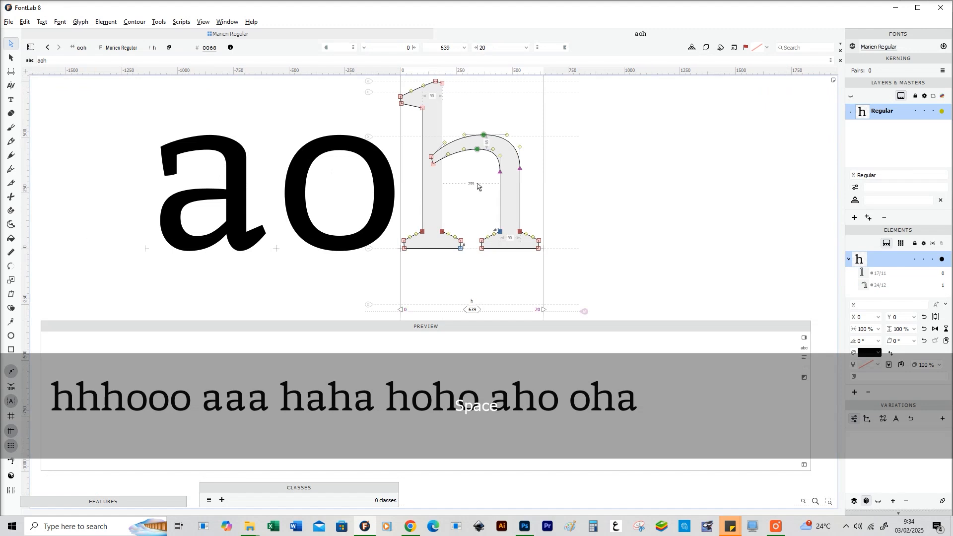
# Step: Reposition the preview and examine the h's new serifs in the sample text and the enlarged filled letters
pyautogui.moveTo(424, 326); pyautogui.dragTo(420, 280)
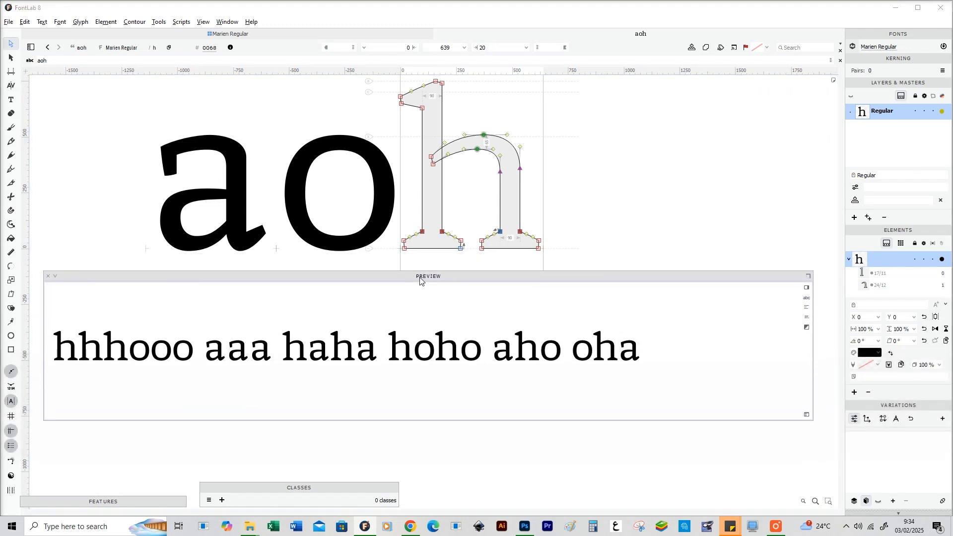
pyautogui.press('space')
pyautogui.moveTo(463, 212); pyautogui.dragTo(485, 202)
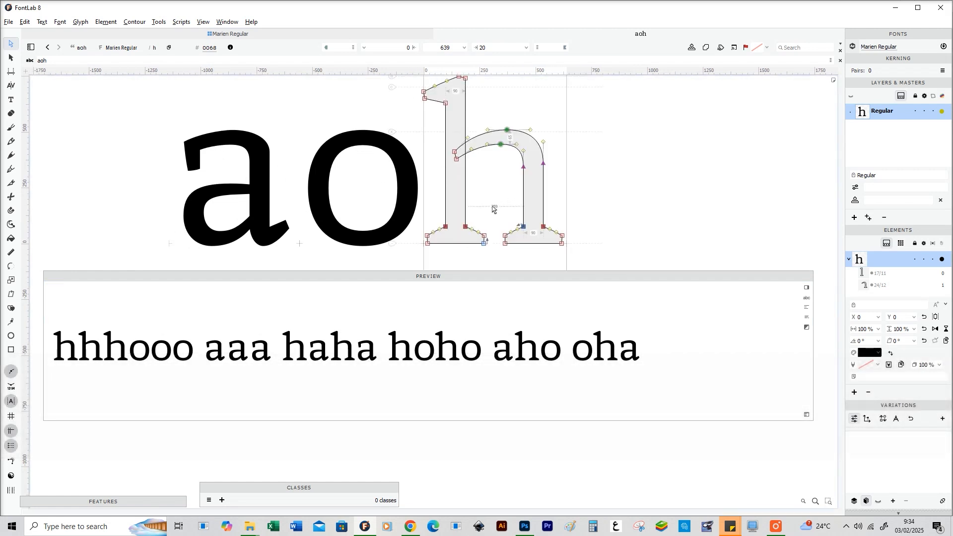
pyautogui.moveTo(428, 279); pyautogui.dragTo(453, 270)
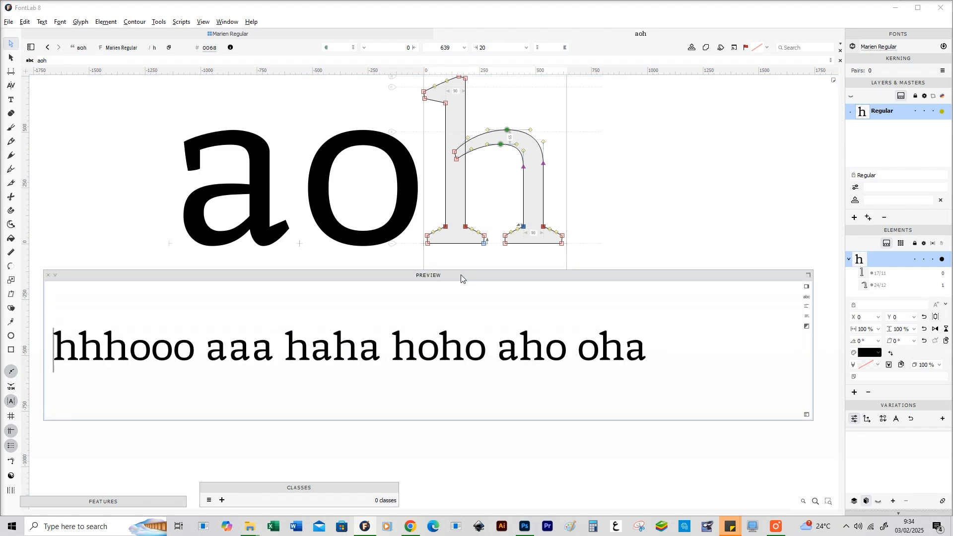
pyautogui.moveTo(504, 191); pyautogui.dragTo(511, 214)
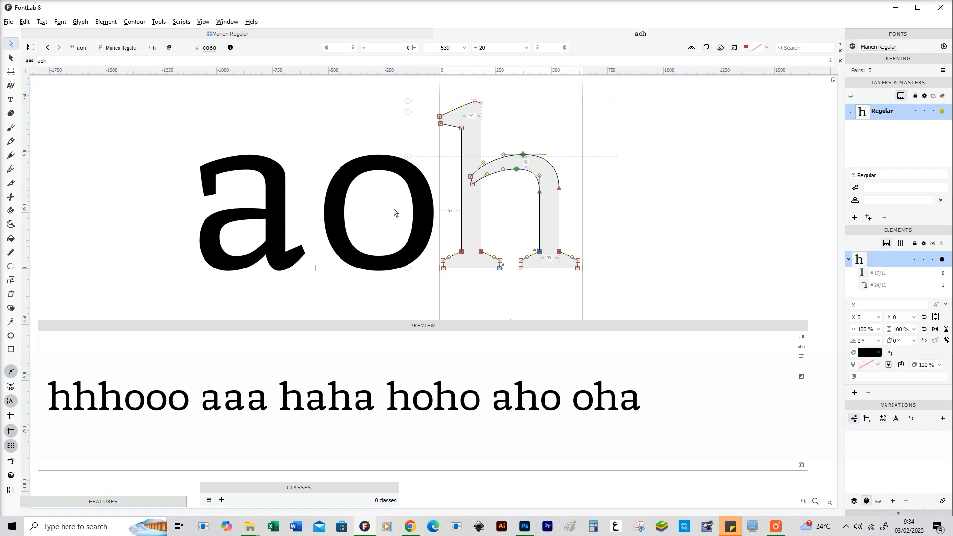
pyautogui.press('space')
pyautogui.moveTo(480, 208); pyautogui.dragTo(469, 213)
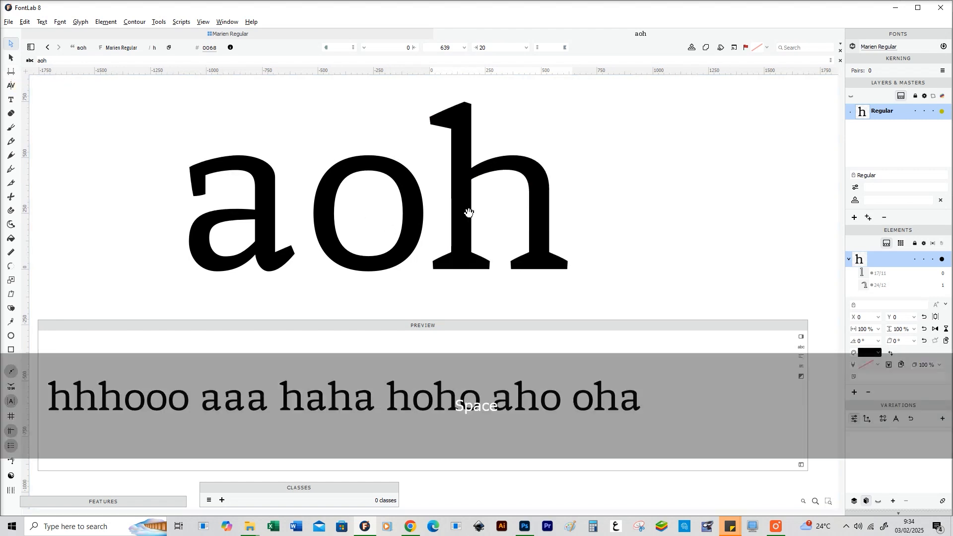
# Step: Compare the filled letters a, o and h with the h's outline, and reduce the height of the preview
pyautogui.press('space')
pyautogui.moveTo(489, 121); pyautogui.dragTo(492, 138)
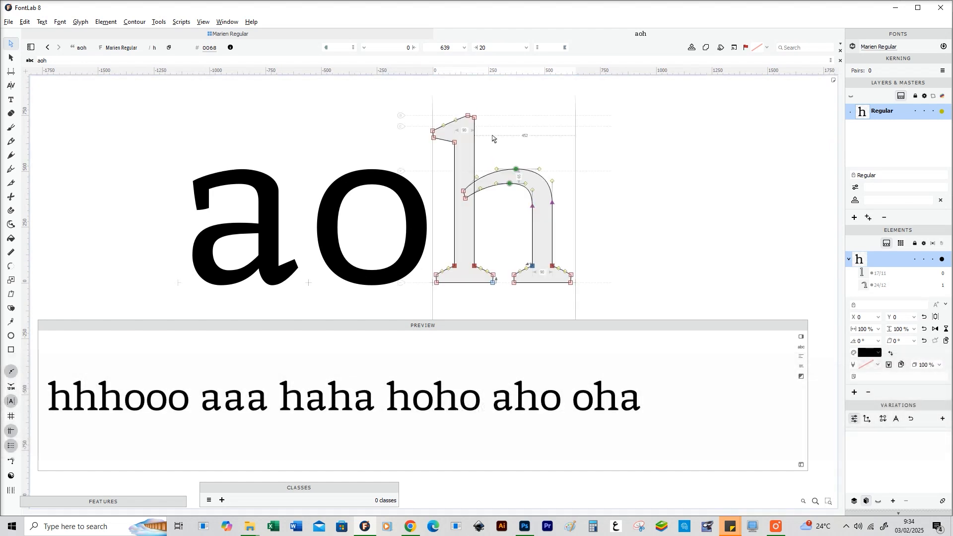
pyautogui.press('space')
pyautogui.press('space')
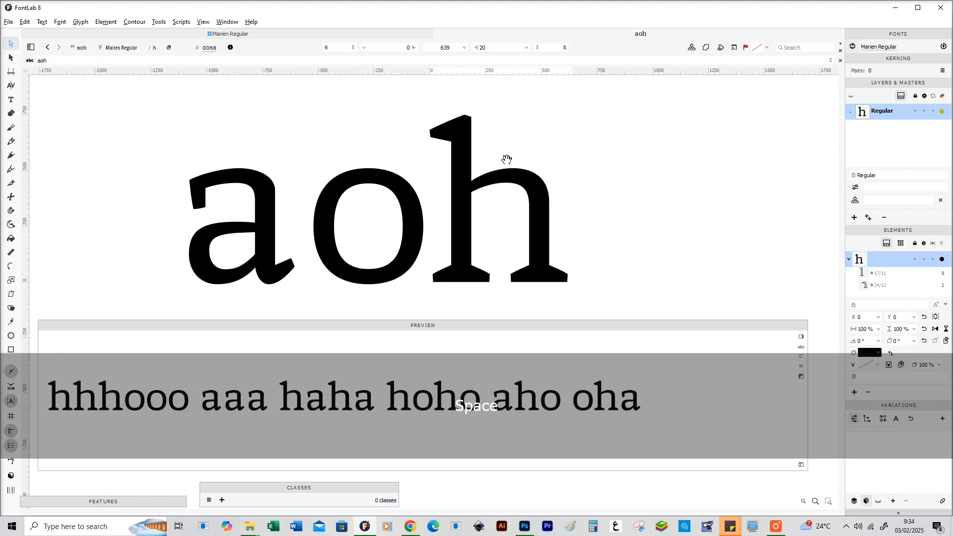
pyautogui.moveTo(506, 158); pyautogui.dragTo(508, 134)
pyautogui.press('space')
pyautogui.moveTo(504, 187); pyautogui.dragTo(509, 195)
pyautogui.press('space')
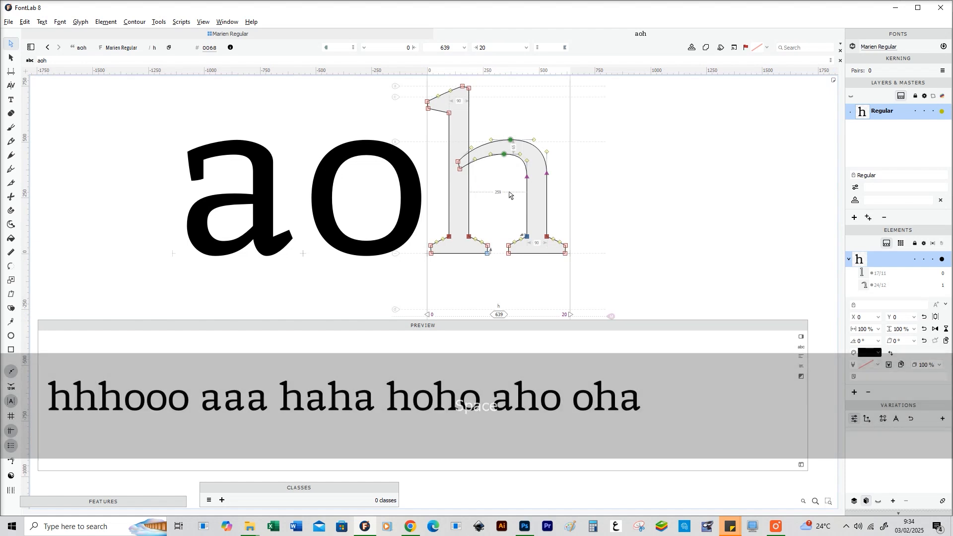
pyautogui.press('space')
pyautogui.moveTo(507, 183); pyautogui.dragTo(508, 192)
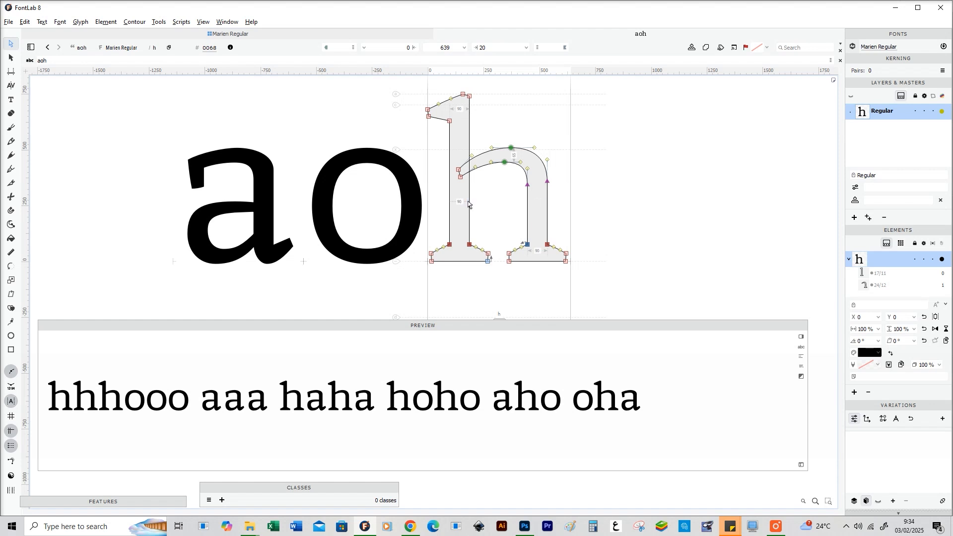
pyautogui.moveTo(392, 322); pyautogui.dragTo(392, 366)
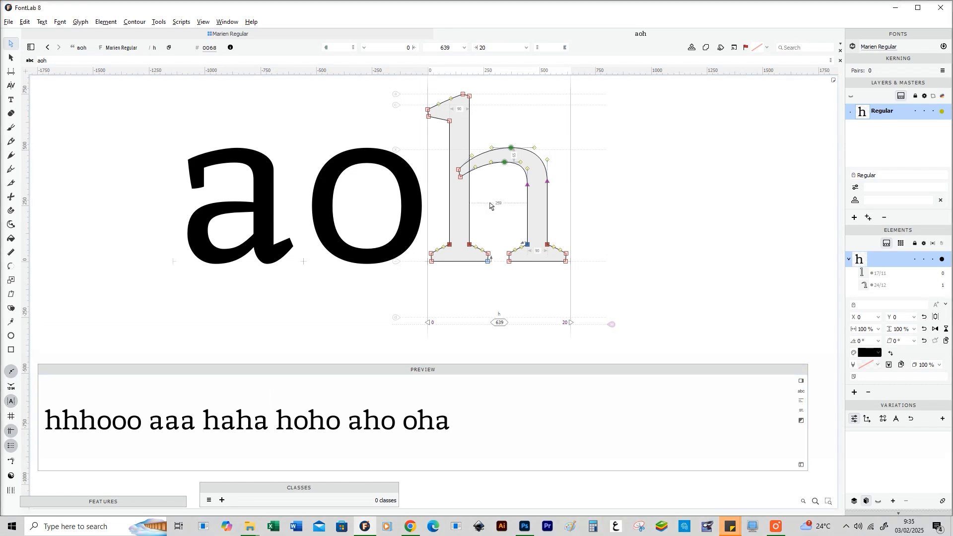
# Step: Switch to metrics editing and place the measurement line across the letters at height 257
pyautogui.click(368, 212)
pyautogui.press('space')
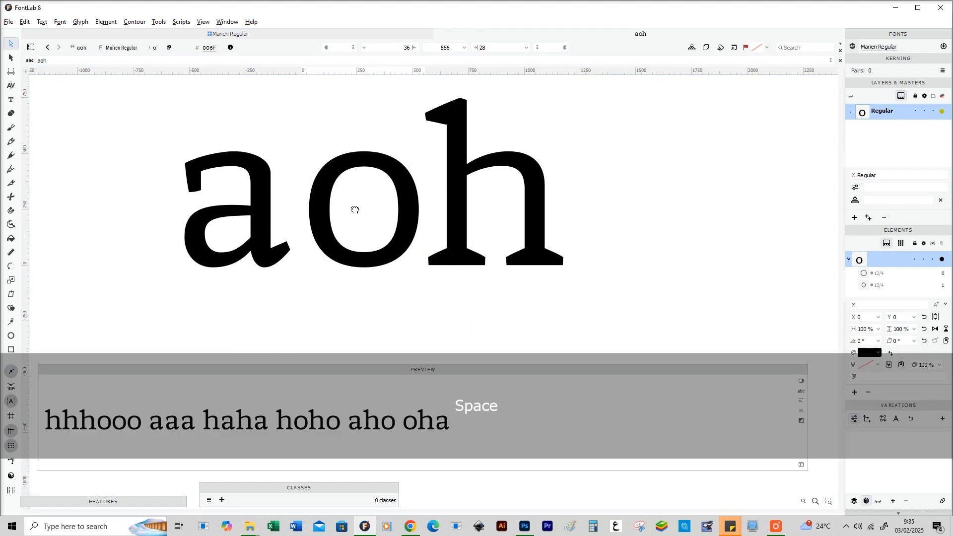
pyautogui.press('z')
pyautogui.press('m')
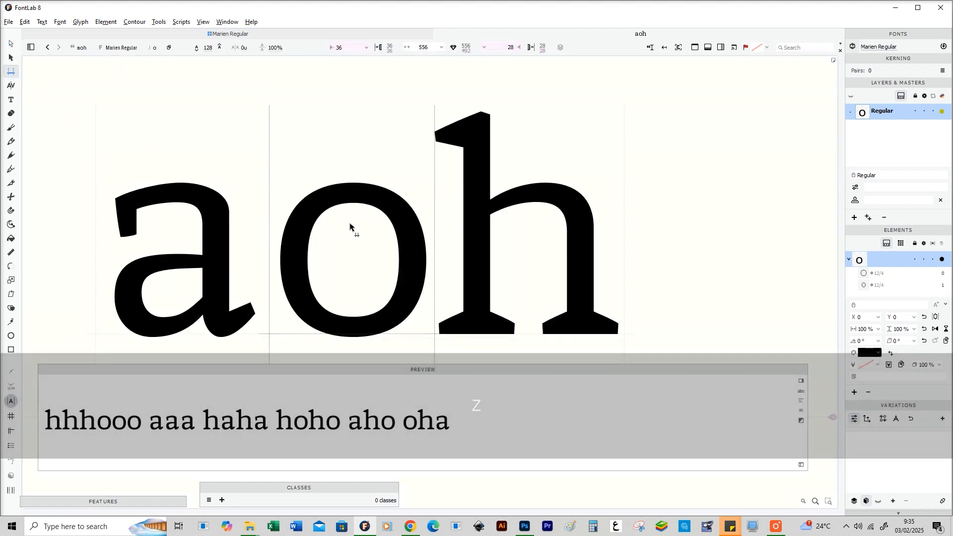
pyautogui.press('x')
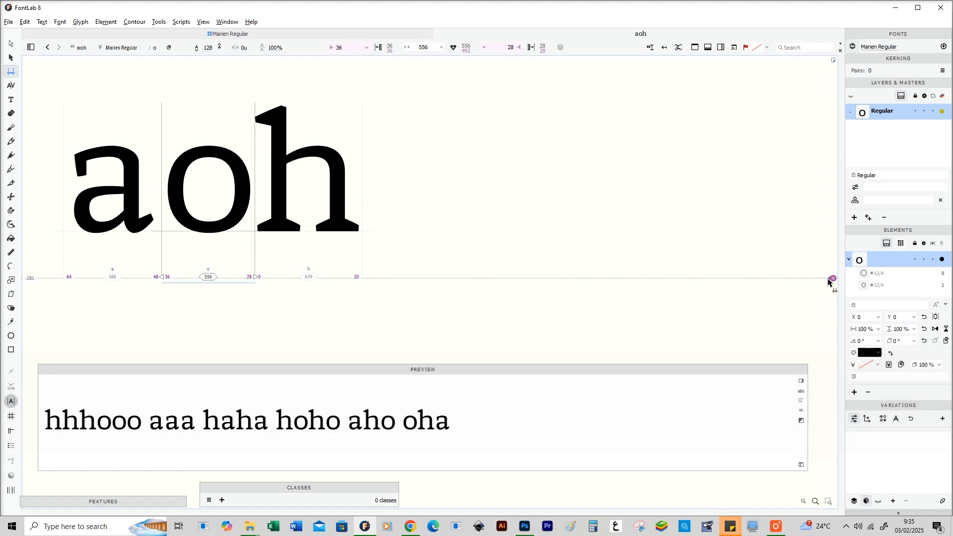
pyautogui.moveTo(829, 276); pyautogui.dragTo(806, 189)
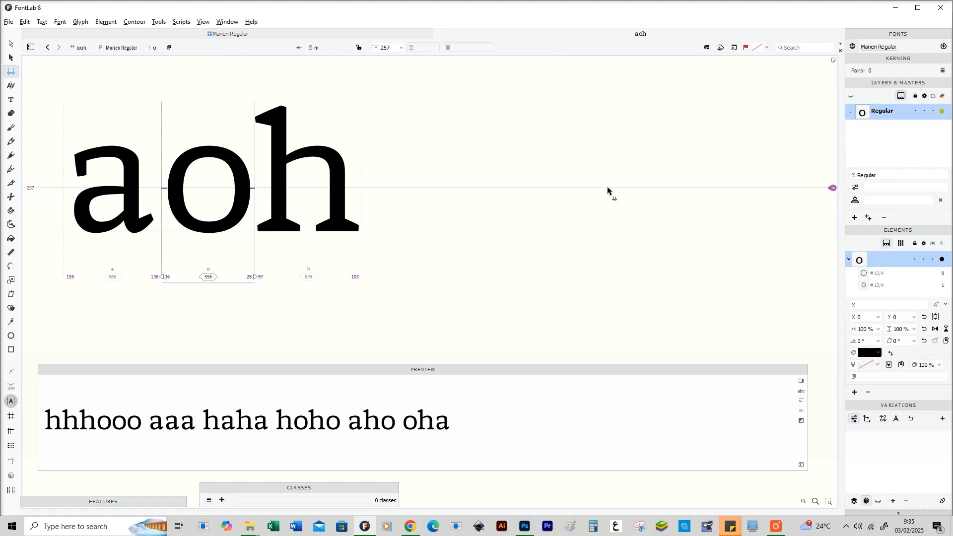
pyautogui.press('space')
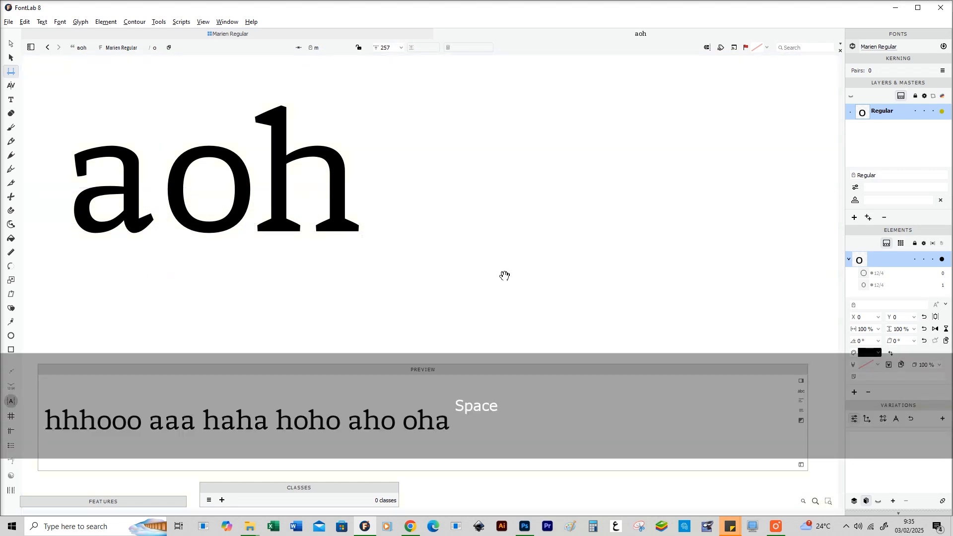
pyautogui.click(338, 192)
pyautogui.press('z')
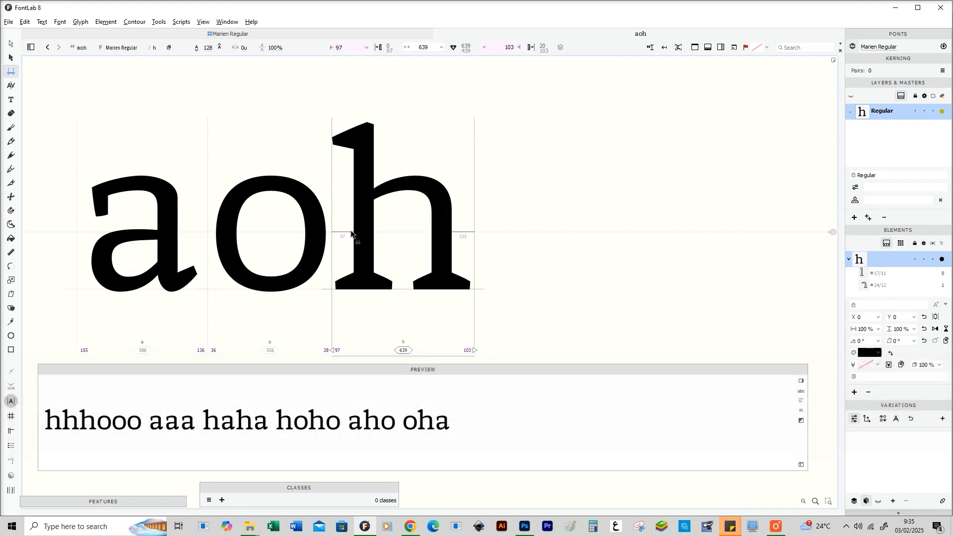
# Step: Set both the left and right sidebearings of the o to 40
pyautogui.click(293, 201)
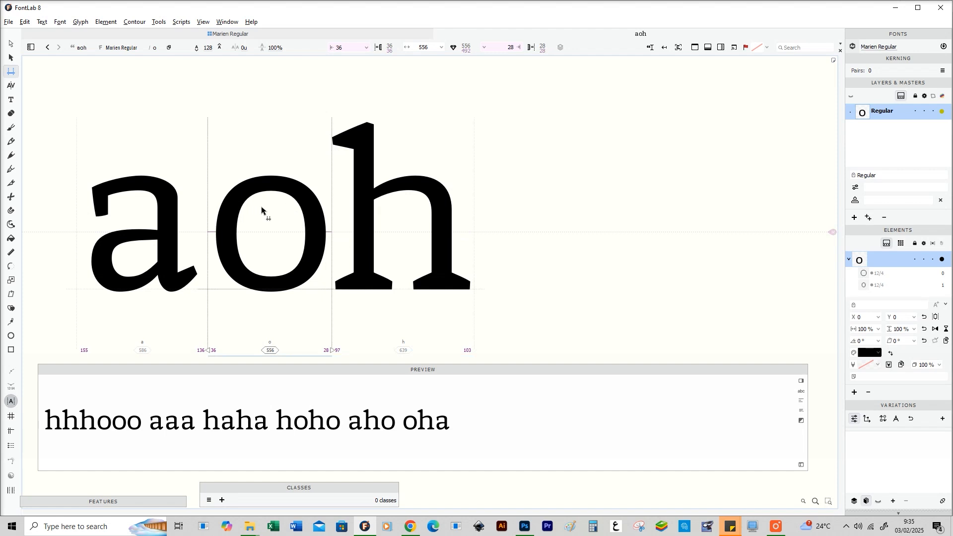
pyautogui.click(325, 48)
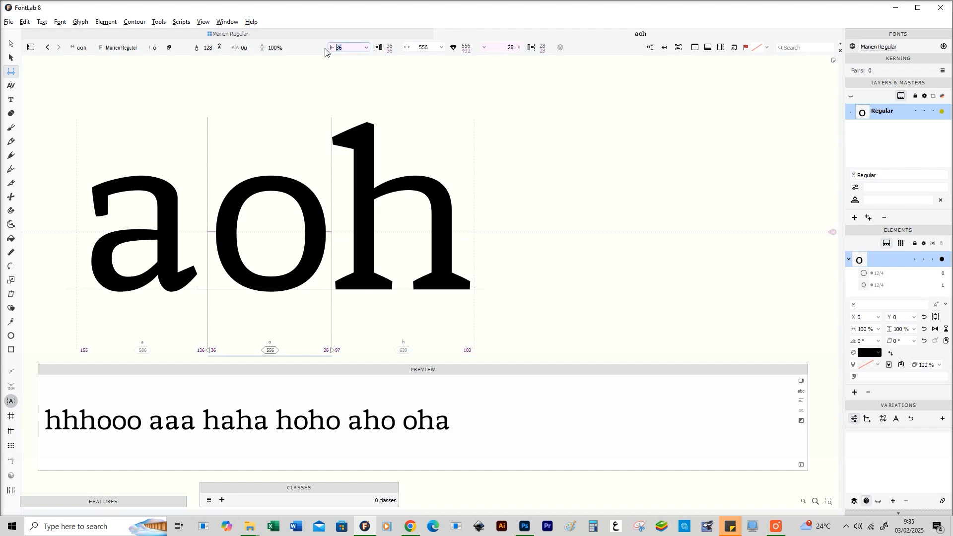
pyautogui.write('40')
pyautogui.press('Tab')
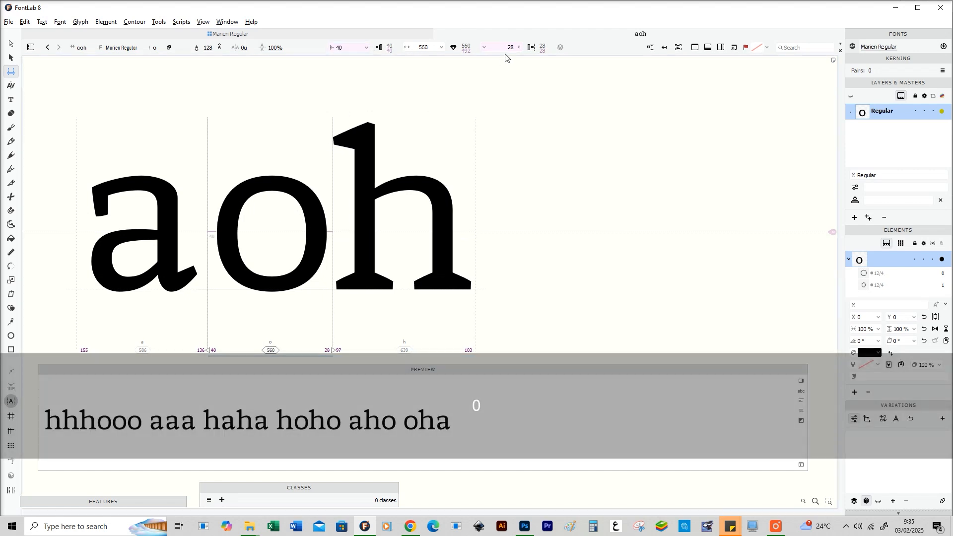
pyautogui.write('4')
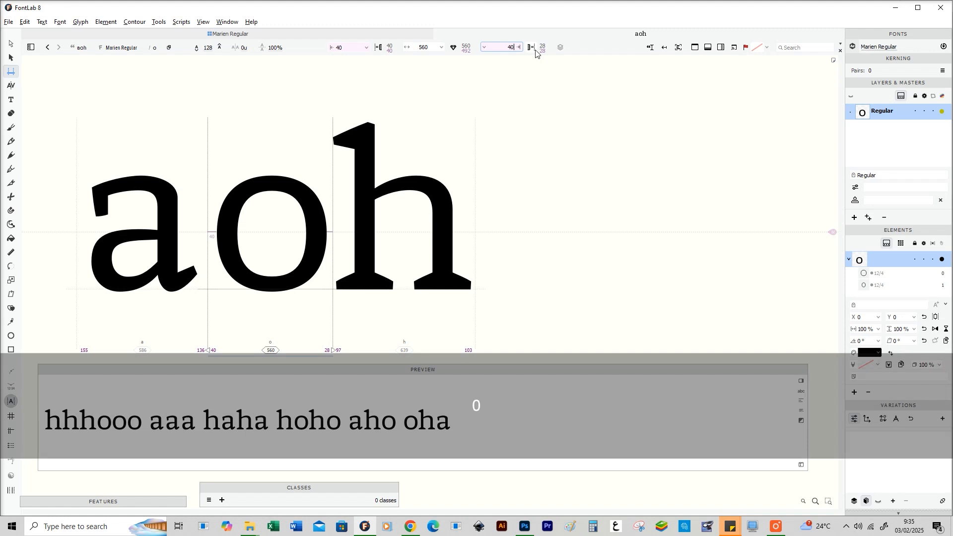
pyautogui.write('0')
pyautogui.press('Return')
# Step: Try left sidebearings of 80, 90 and 100 for the h, and settle on 95
pyautogui.click(359, 228)
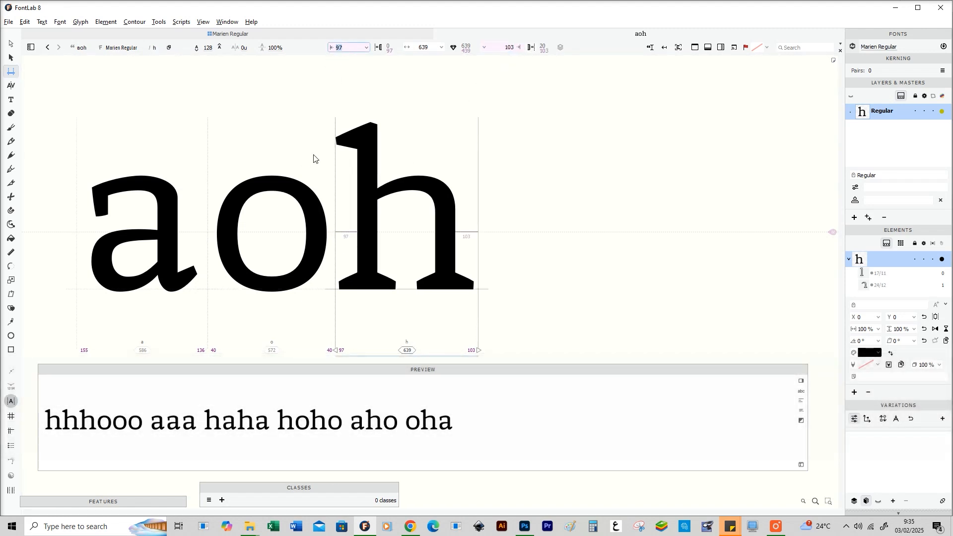
pyautogui.write('80')
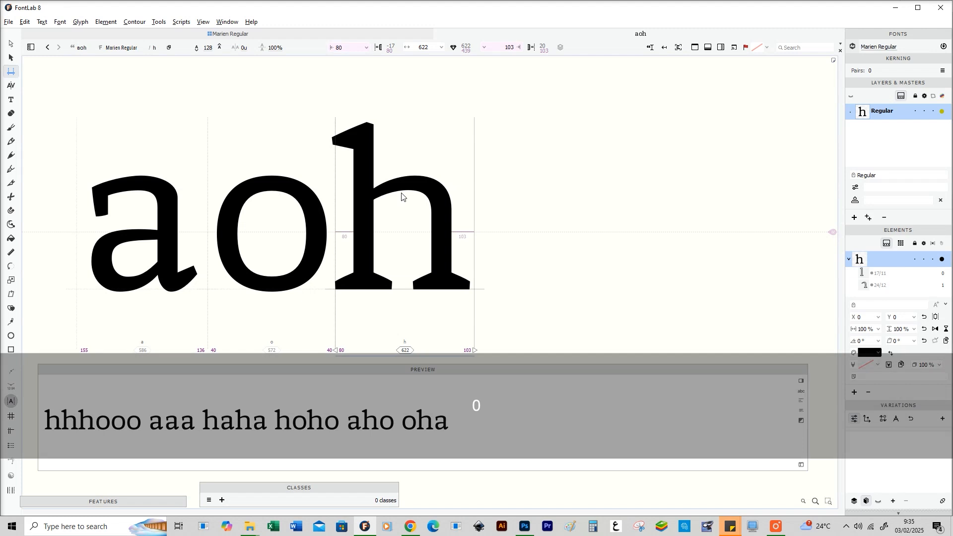
pyautogui.write('90')
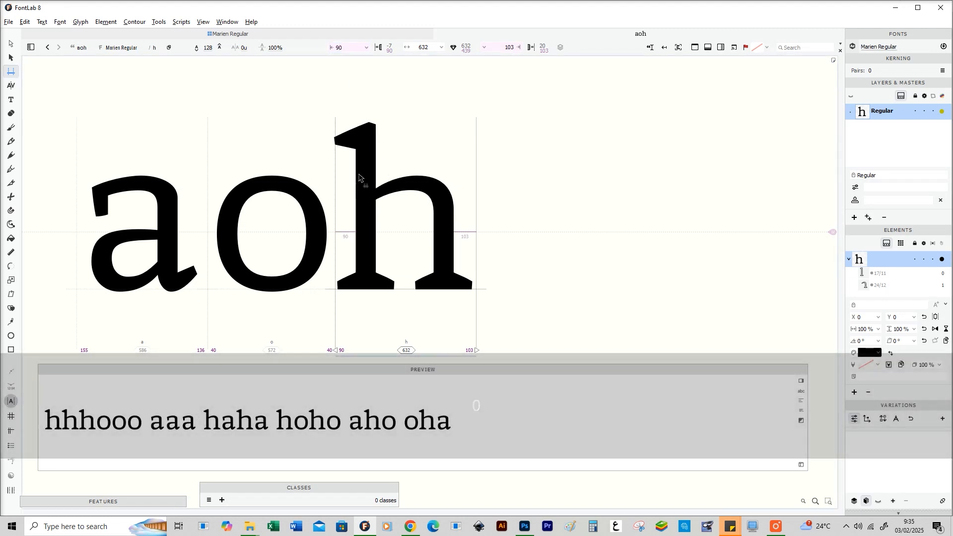
pyautogui.moveTo(351, 49); pyautogui.dragTo(323, 49)
pyautogui.write('100')
pyautogui.press('Return')
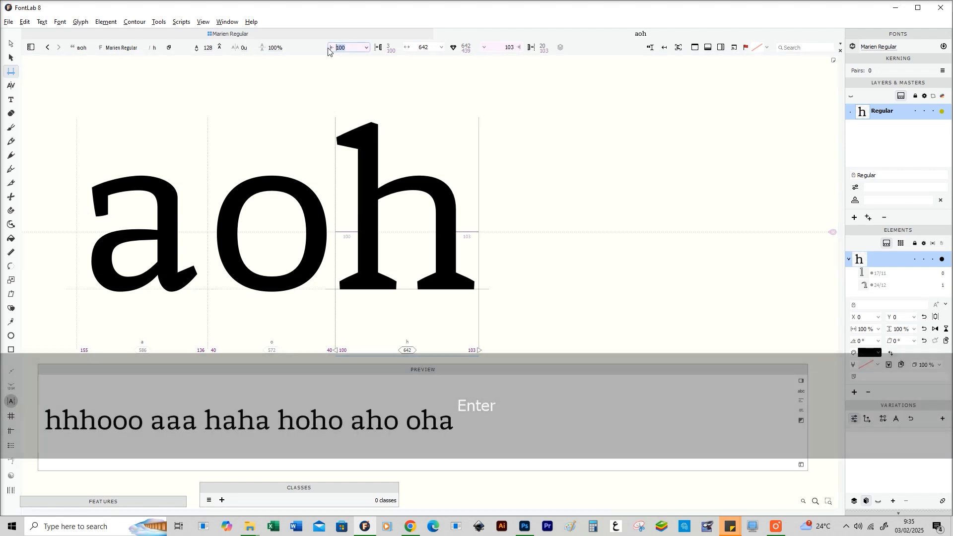
pyautogui.write('95')
pyautogui.press('Return')
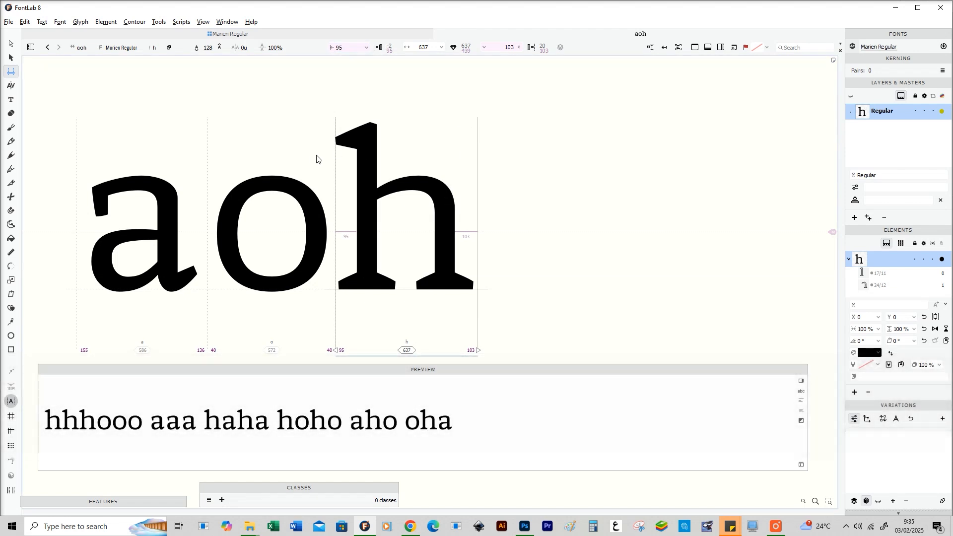
# Step: Set the h's right sidebearing to 85 on the measurement line
pyautogui.click(501, 50)
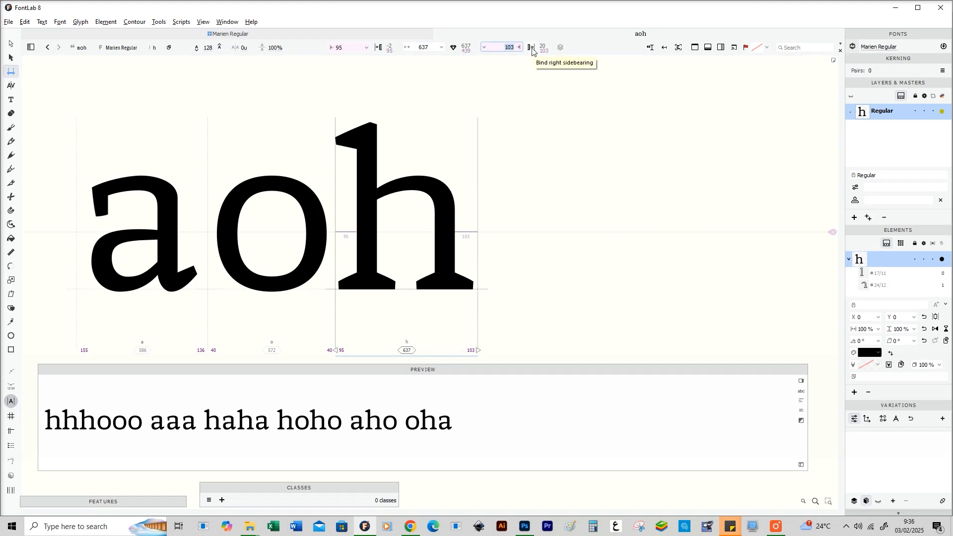
pyautogui.write('85')
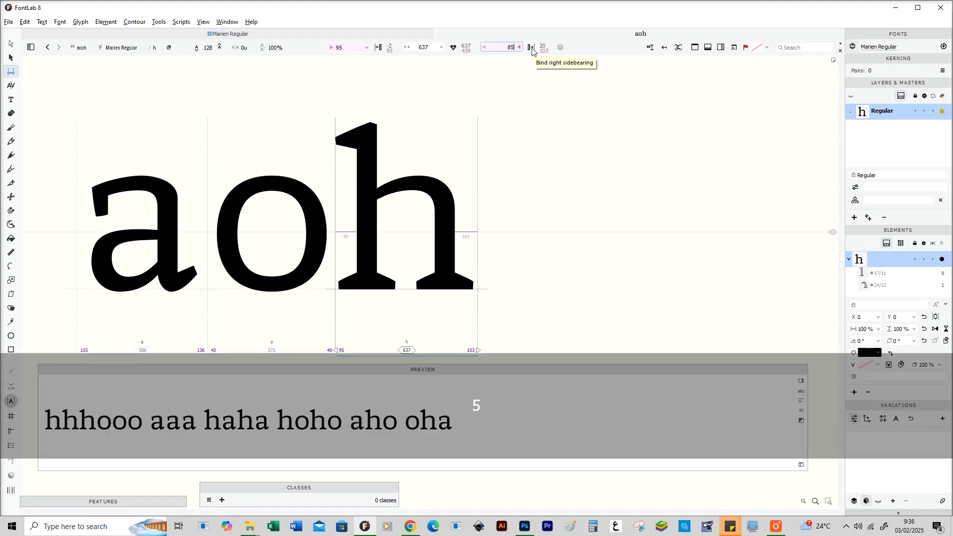
pyautogui.press('Return')
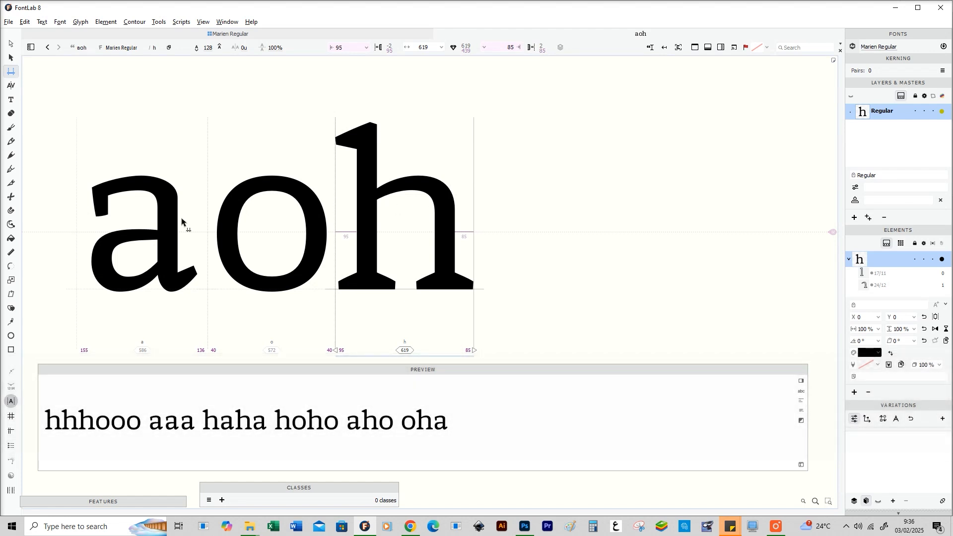
# Step: Move the measurement line above the letters and set the a's sidebearings to 40 on the left and 0 on the right
pyautogui.click(199, 226)
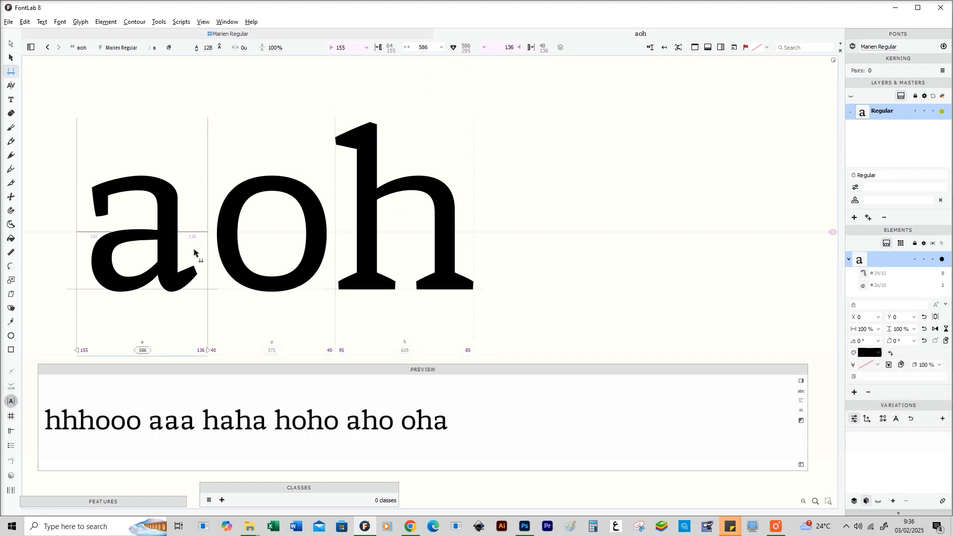
pyautogui.moveTo(194, 233); pyautogui.dragTo(224, 108)
pyautogui.click(514, 48)
pyautogui.write('0')
pyautogui.press('Return')
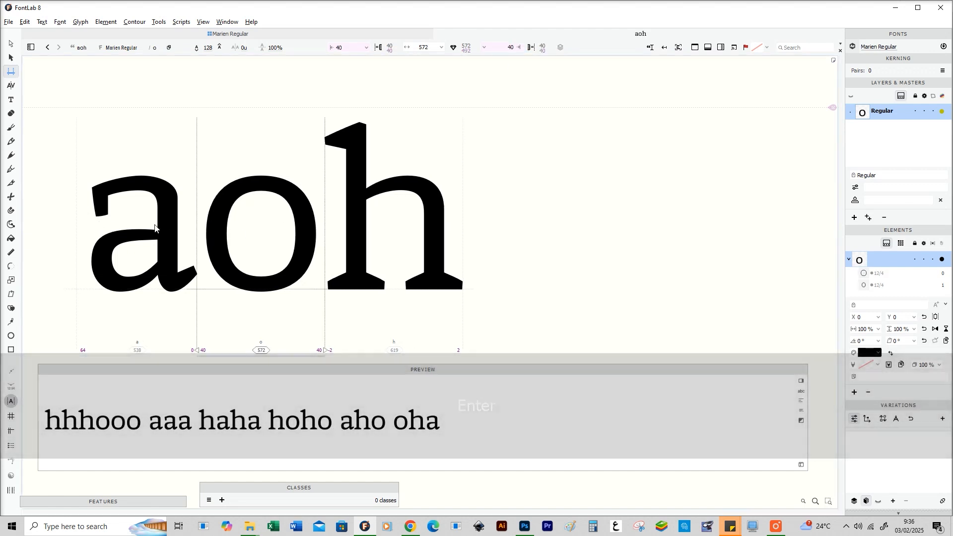
pyautogui.click(353, 50)
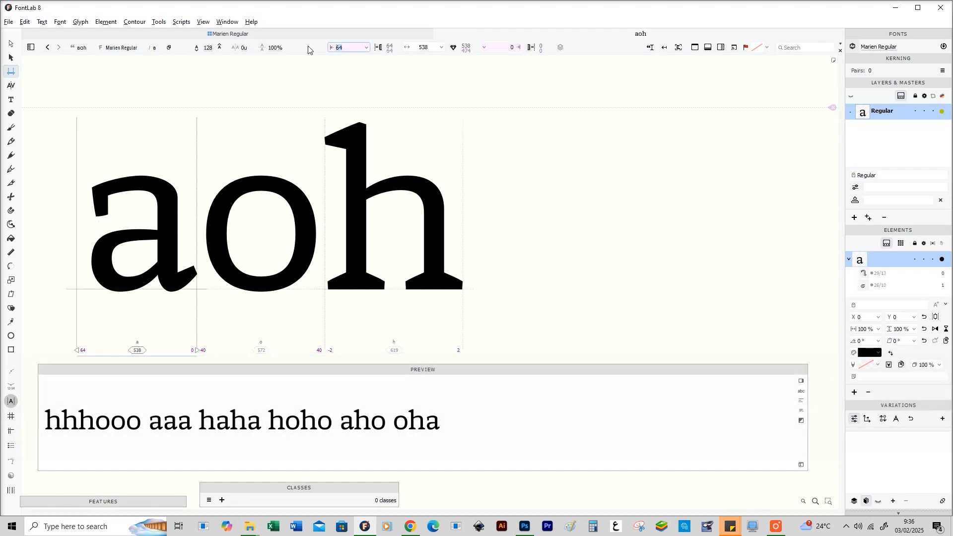
pyautogui.write('40')
pyautogui.press('Return')
# Step: Enlarge the preview text beside the letters and set both sidebearings of the o to 50
pyautogui.click(257, 201)
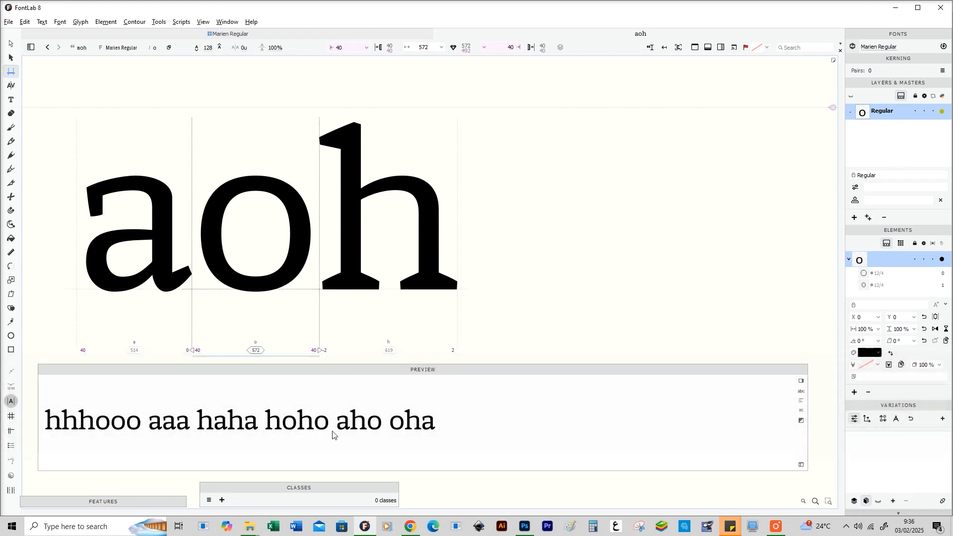
pyautogui.click(473, 427)
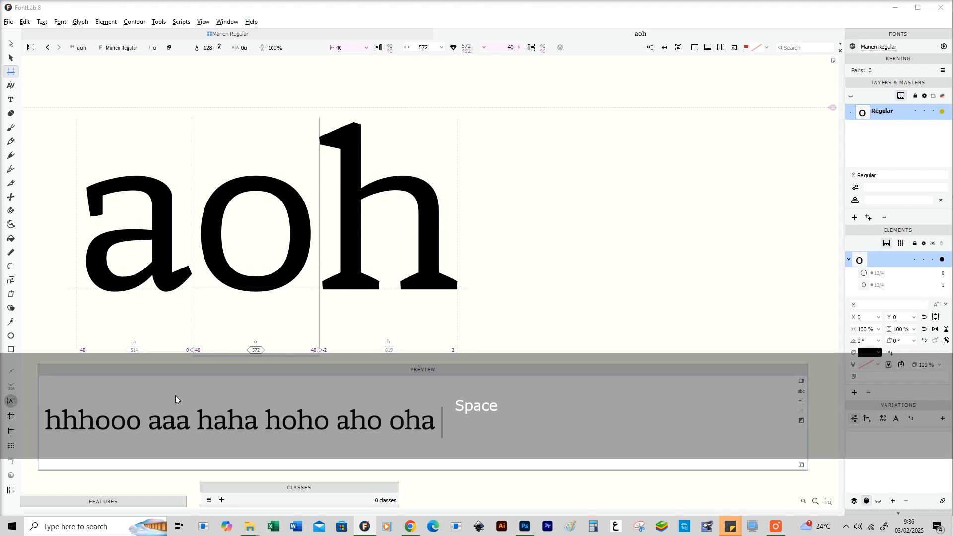
pyautogui.moveTo(127, 365); pyautogui.dragTo(596, 135)
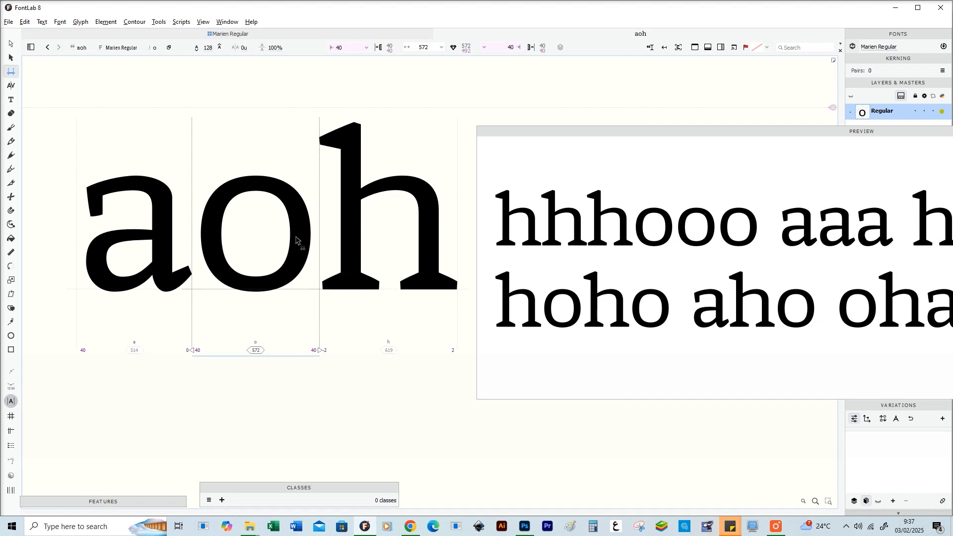
pyautogui.click(332, 48)
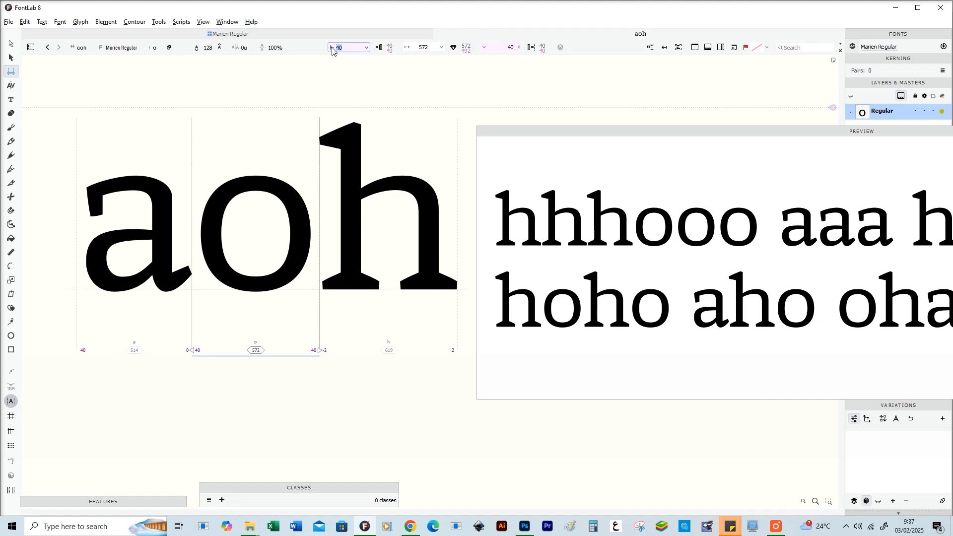
pyautogui.write('50')
pyautogui.write('50')
pyautogui.press('Return')
# Step: Move the preview back below the letters and place the measurement line across the h at height 275
pyautogui.click(372, 186)
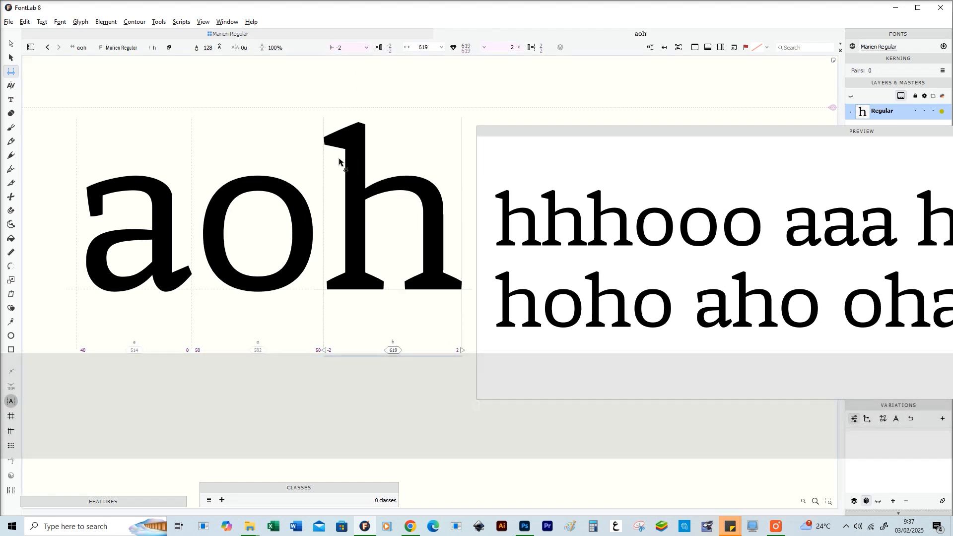
pyautogui.moveTo(614, 141); pyautogui.dragTo(219, 432)
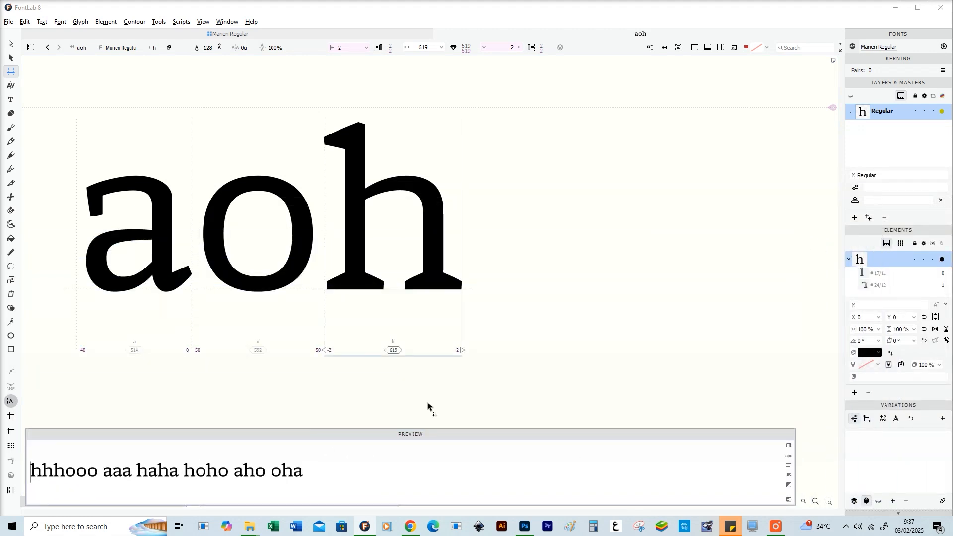
pyautogui.press('x')
pyautogui.moveTo(746, 96); pyautogui.dragTo(447, 184)
pyautogui.press('z')
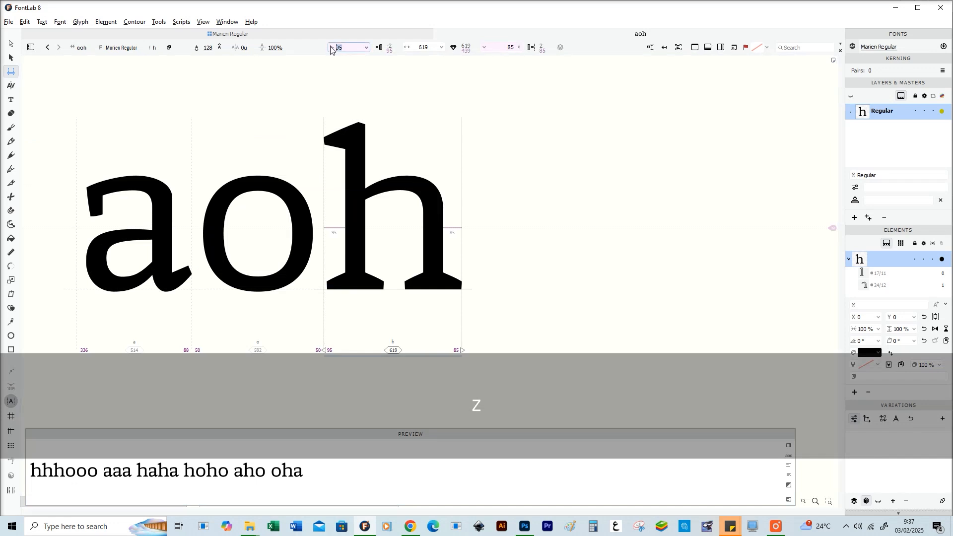
# Step: Set the h's left sidebearing to 100 and right sidebearing to 90 on the line, and move the line back above the letters
pyautogui.doubleClick(334, 48)
pyautogui.write('100')
pyautogui.doubleClick(505, 43)
pyautogui.write('9')
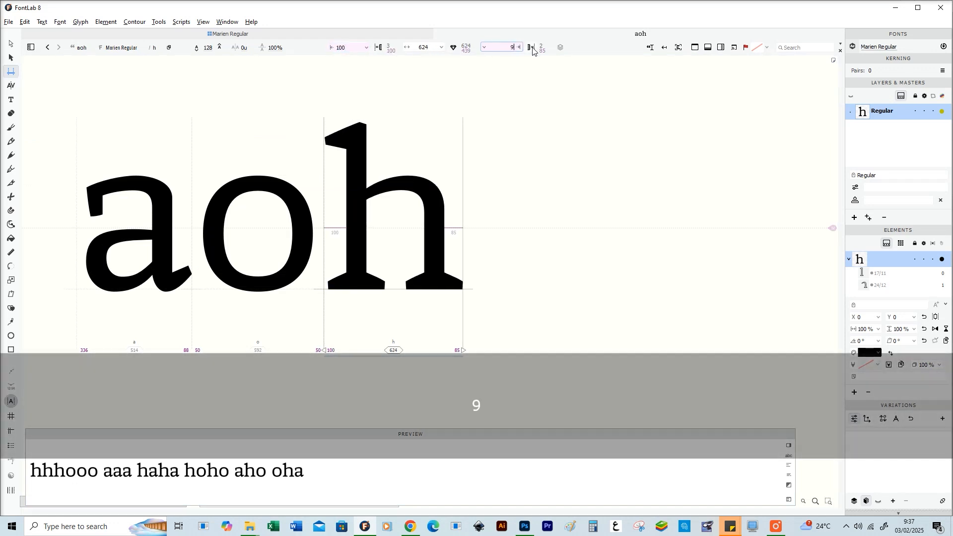
pyautogui.press('Return')
pyautogui.doubleClick(506, 47)
pyautogui.write('9')
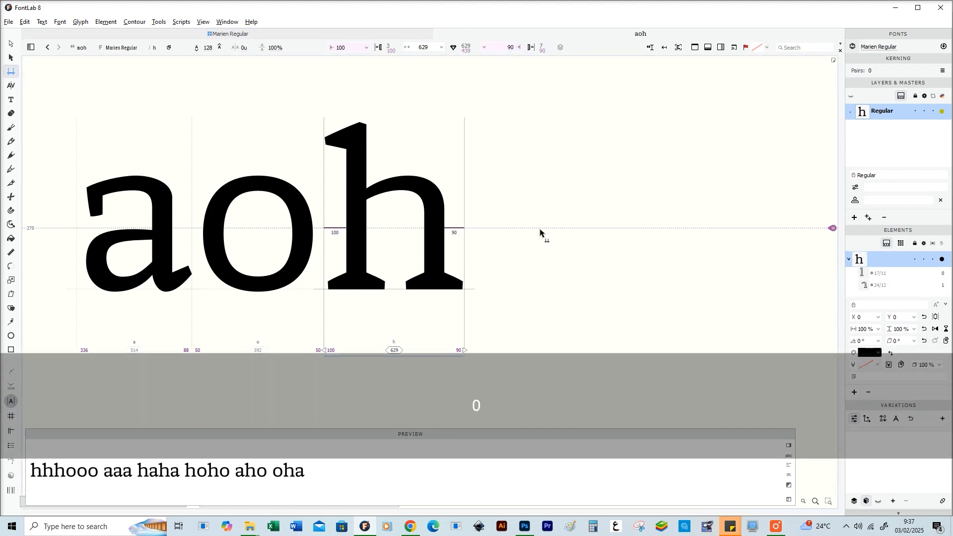
pyautogui.click(420, 218)
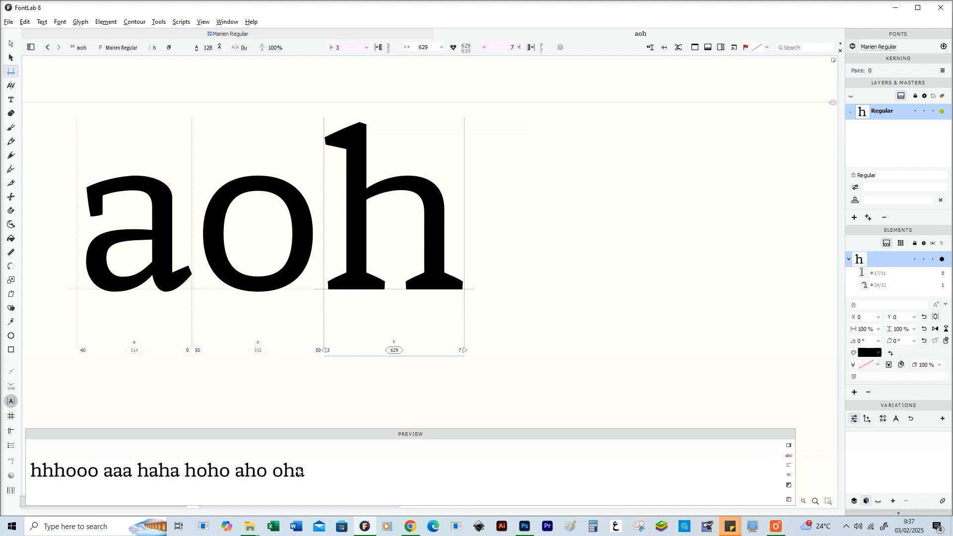
# Step: Enlarge the preview slightly and return to contour editing to examine the spacing of the filled letters
pyautogui.moveTo(328, 432)
pyautogui.mouseDown()
pyautogui.moveTo(328, 463)
pyautogui.moveTo(334, 417)
pyautogui.mouseUp()
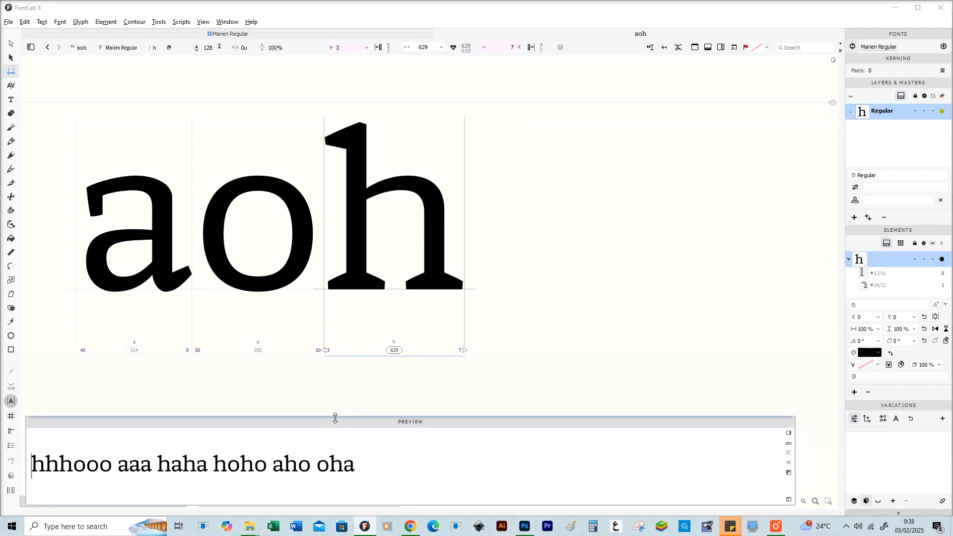
pyautogui.press('a')
pyautogui.press('space')
pyautogui.moveTo(398, 251); pyautogui.dragTo(510, 253)
pyautogui.press('space')
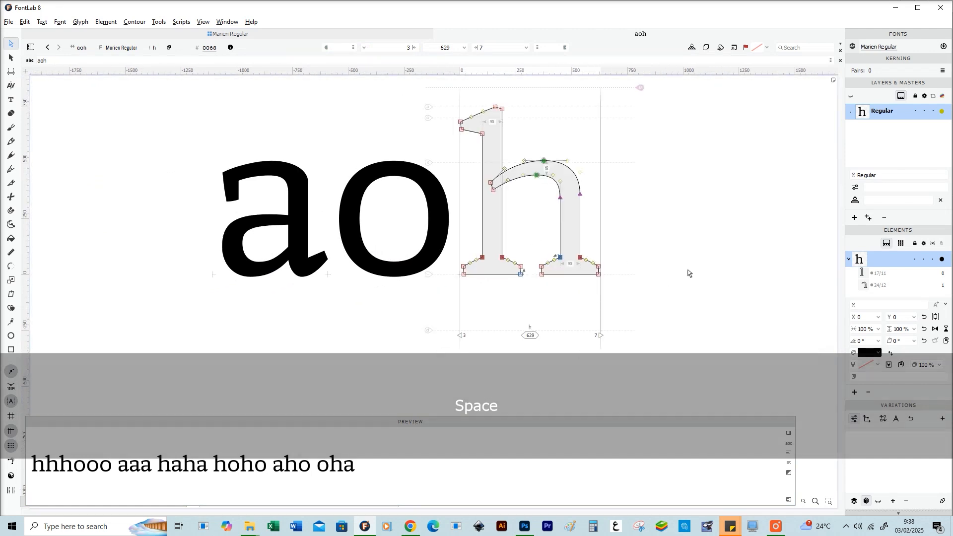